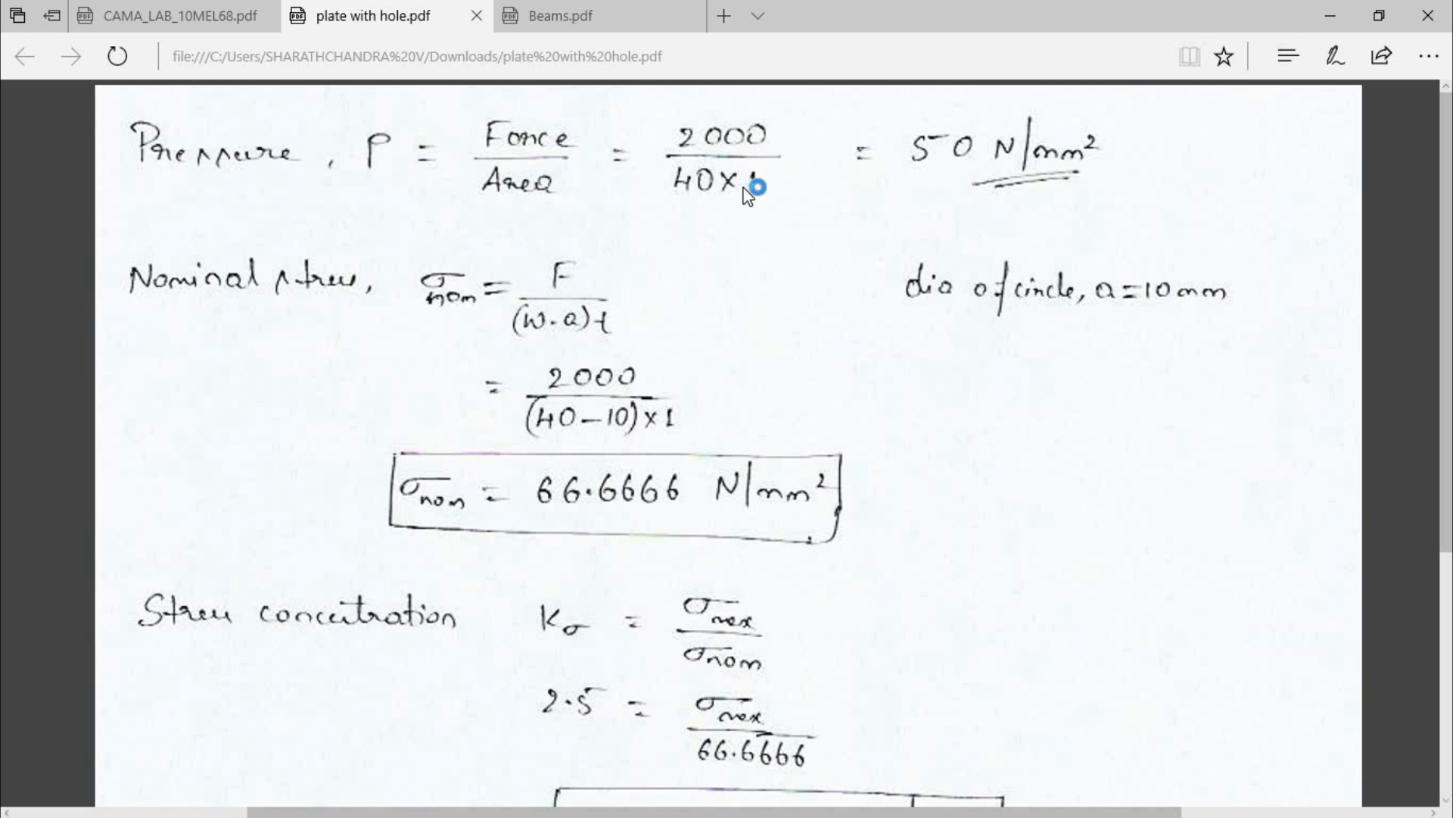
Compare the plate-with-hole problem figure with the handwritten pressure, nominal stress and stress concentration calculations
key(ctrl+shift+Tab)
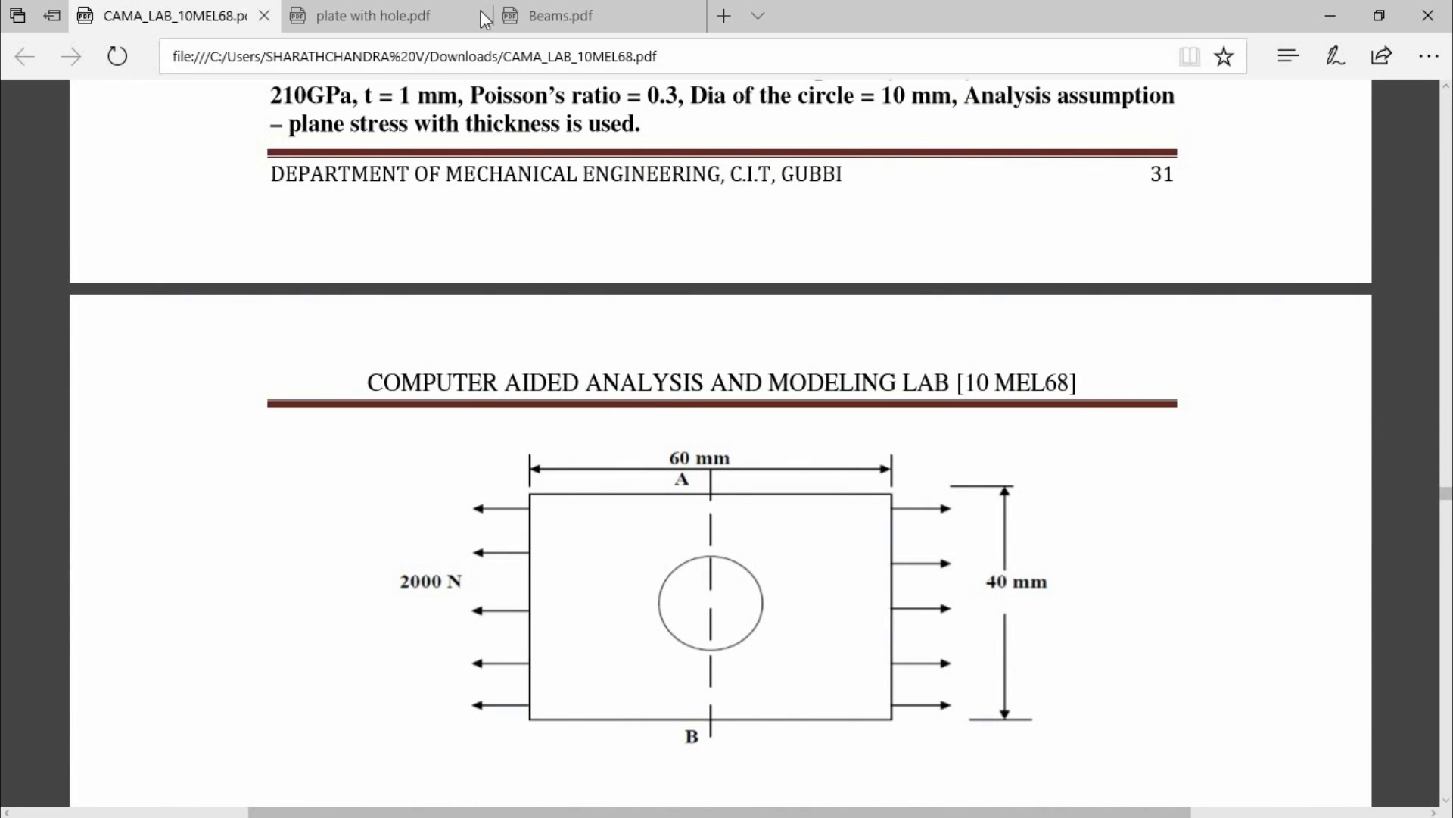
click(390, 14)
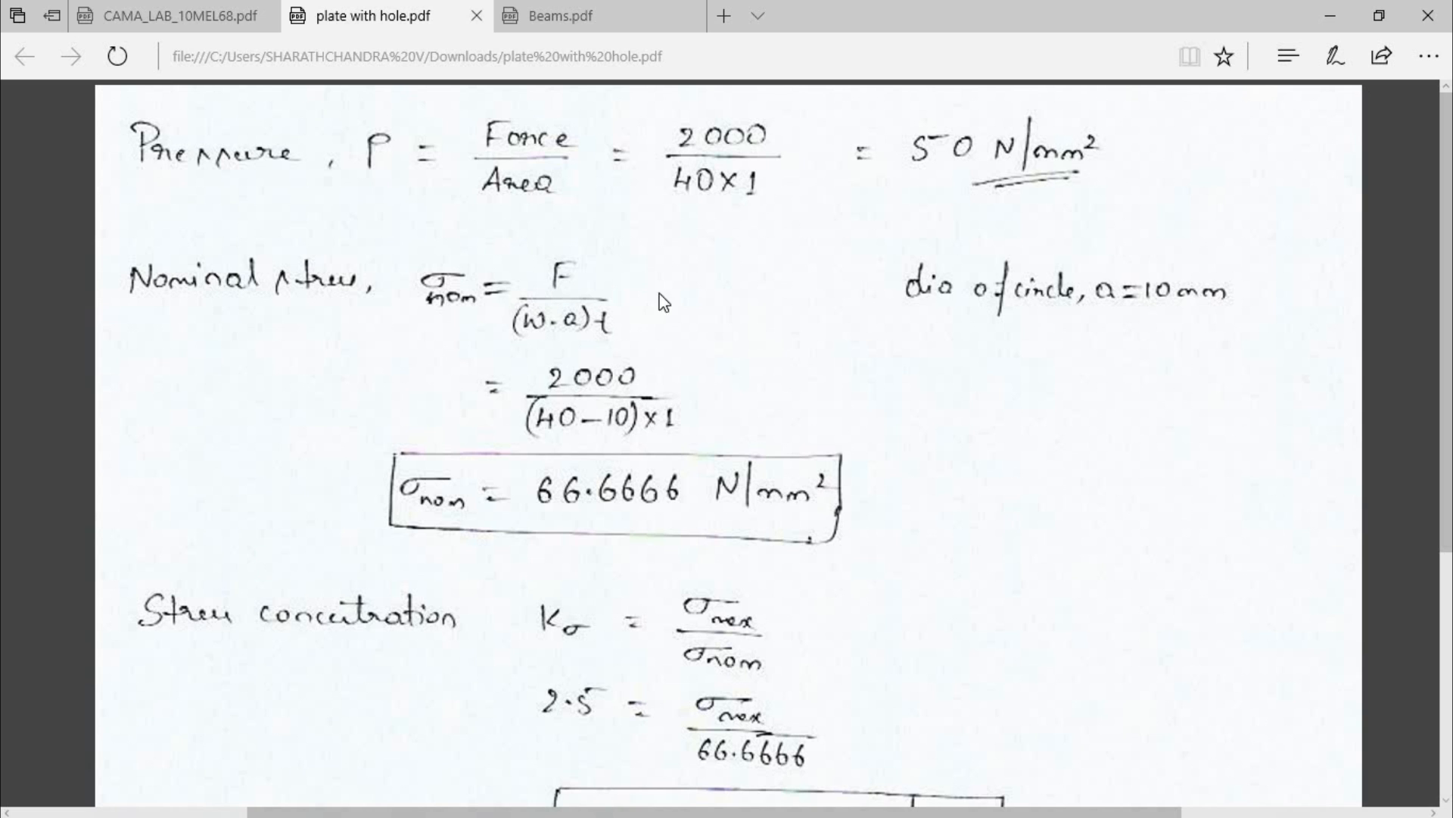
click(207, 25)
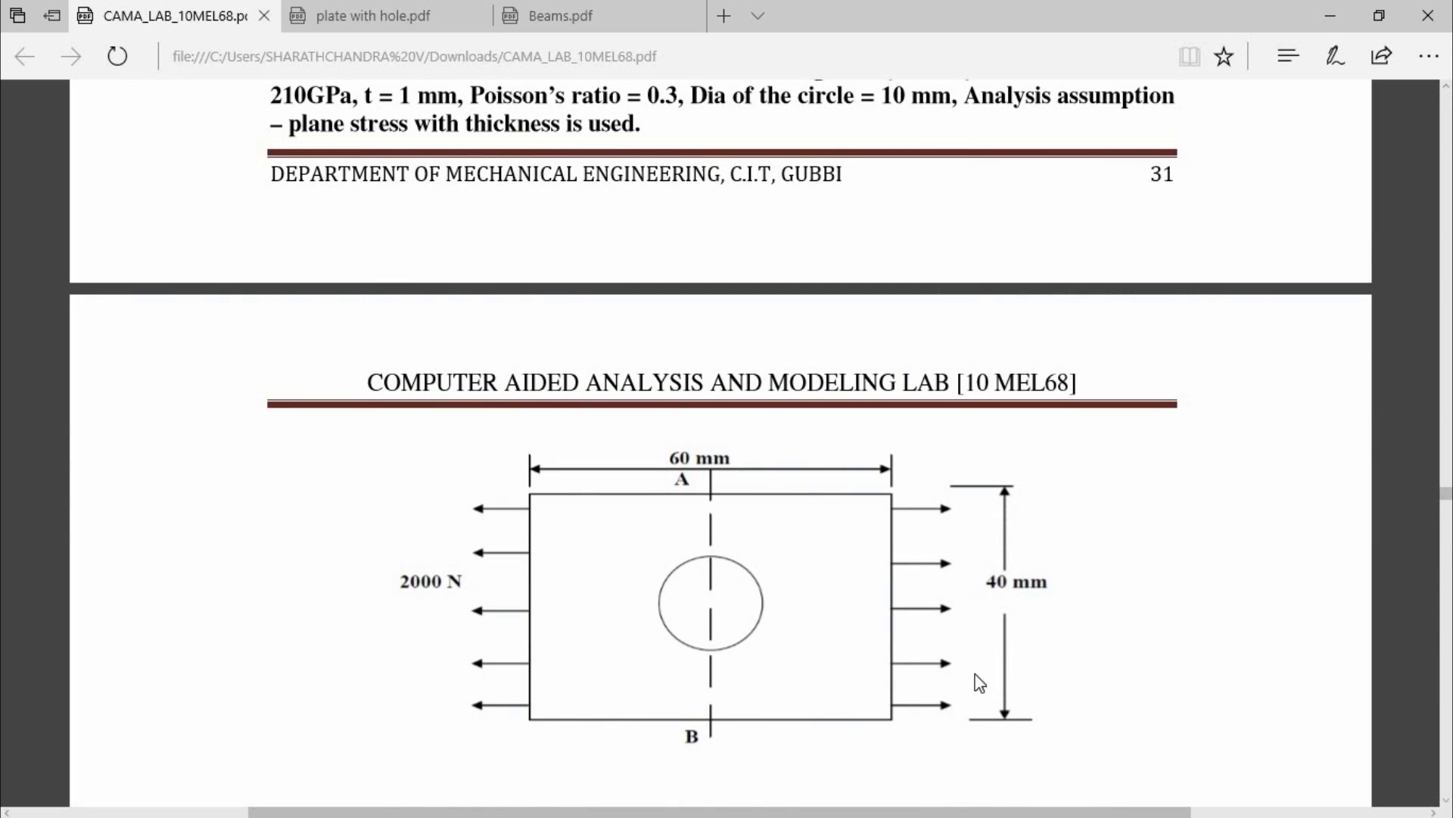
click(378, 28)
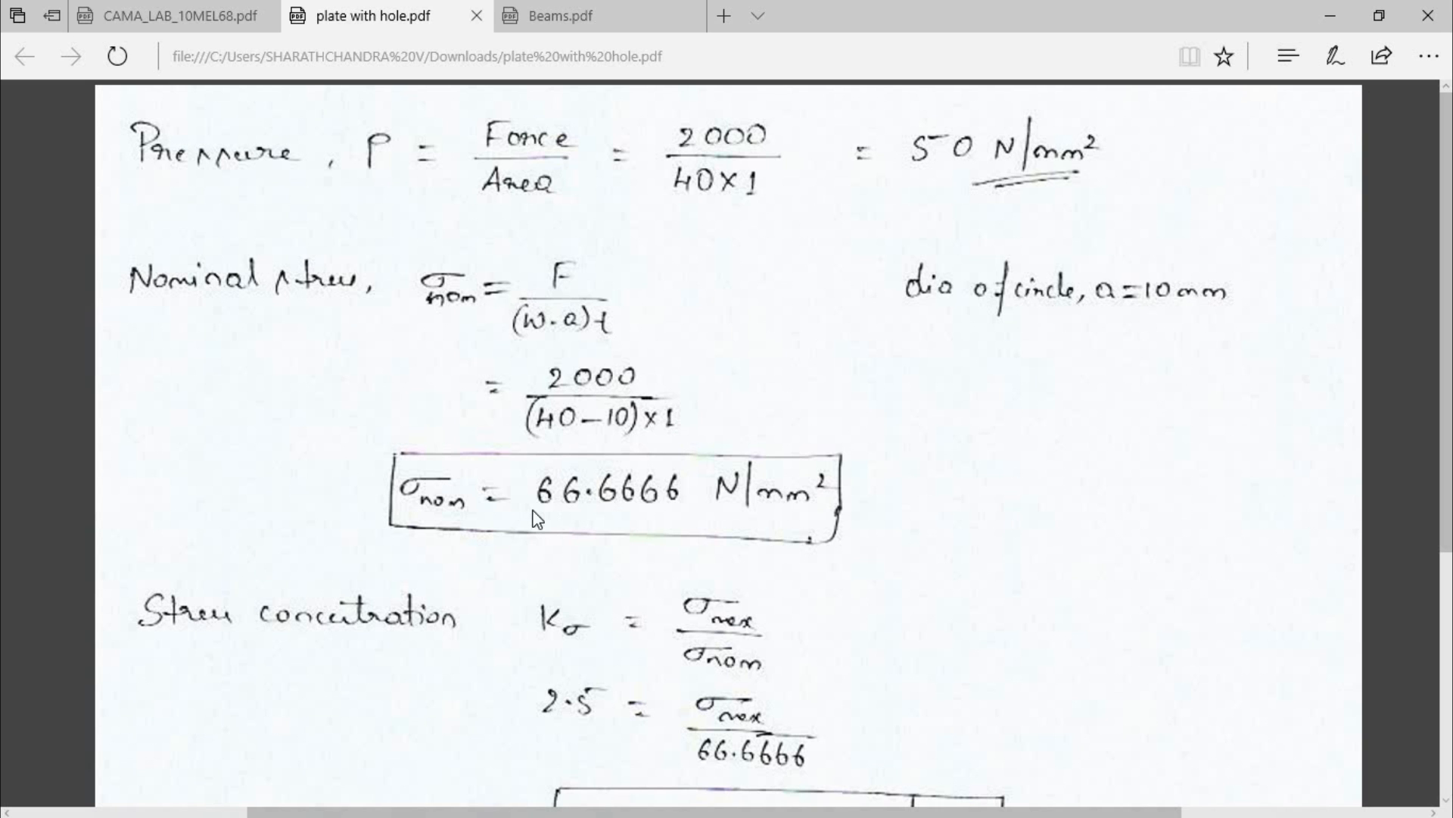
scroll(537, 515, down, 3)
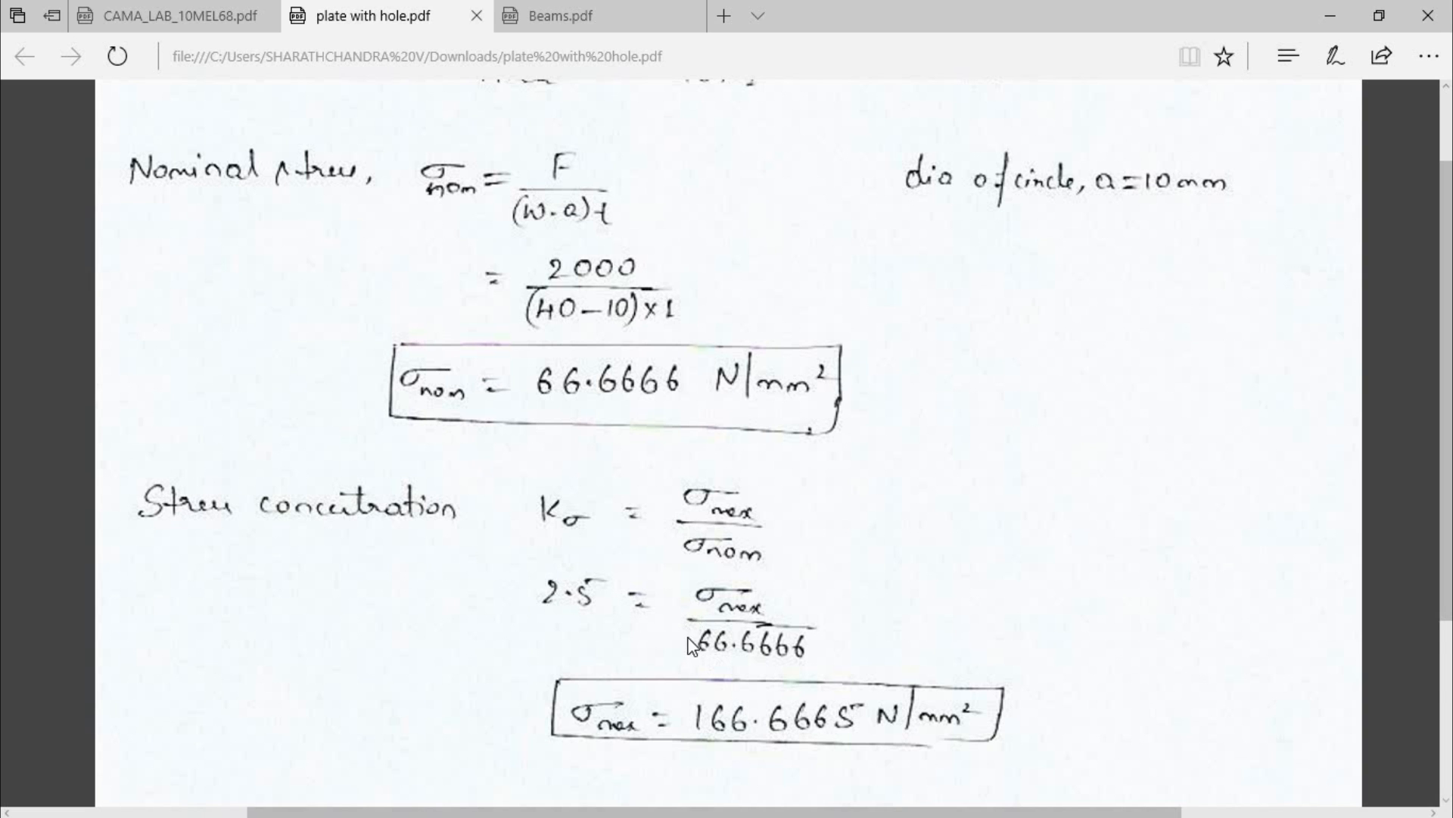
scroll(610, 642, down, 2)
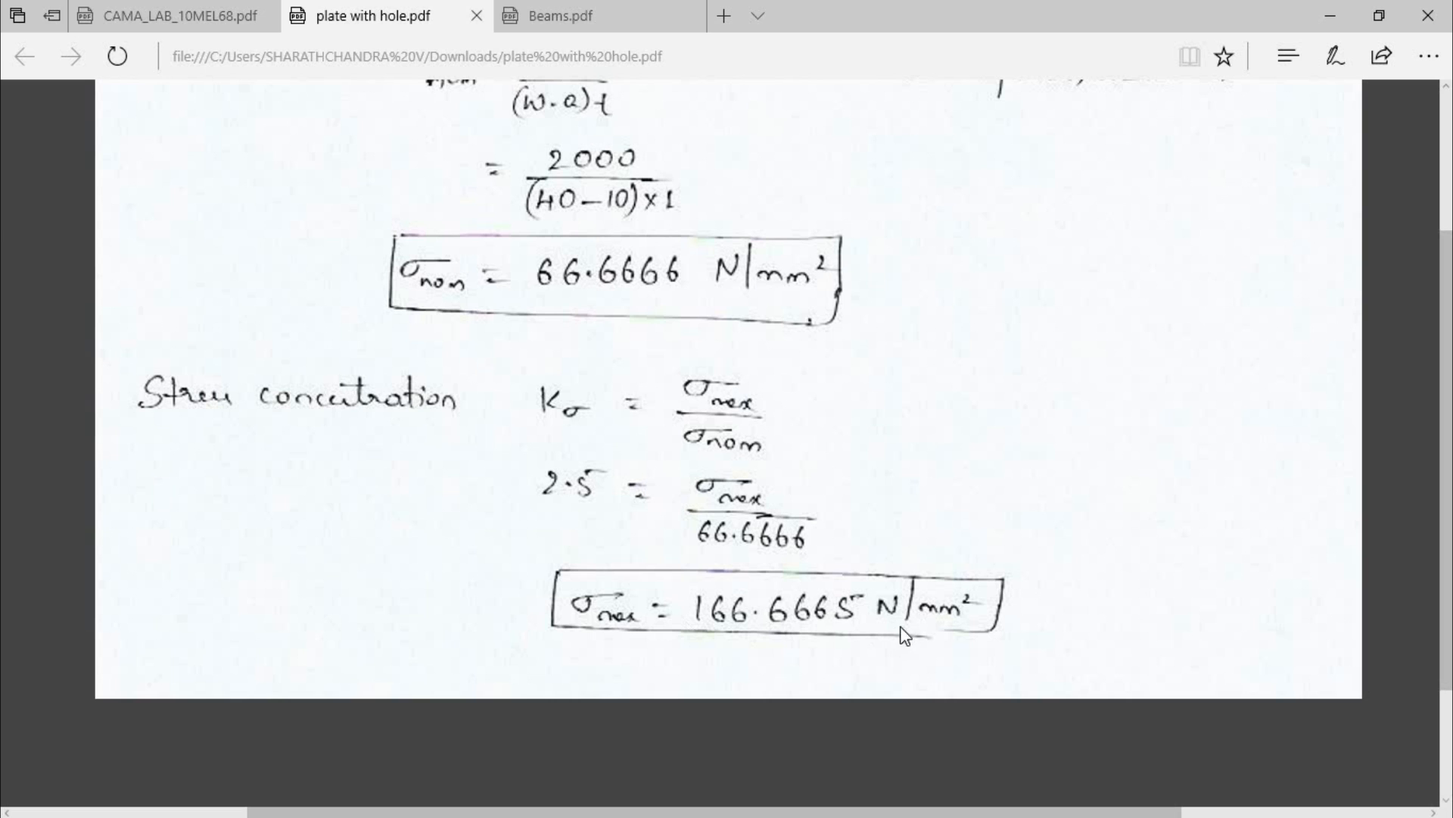
Switch to ANSYS Mechanical APDL and limit the GUI filtering preferences to the Structural discipline
click(1331, 15)
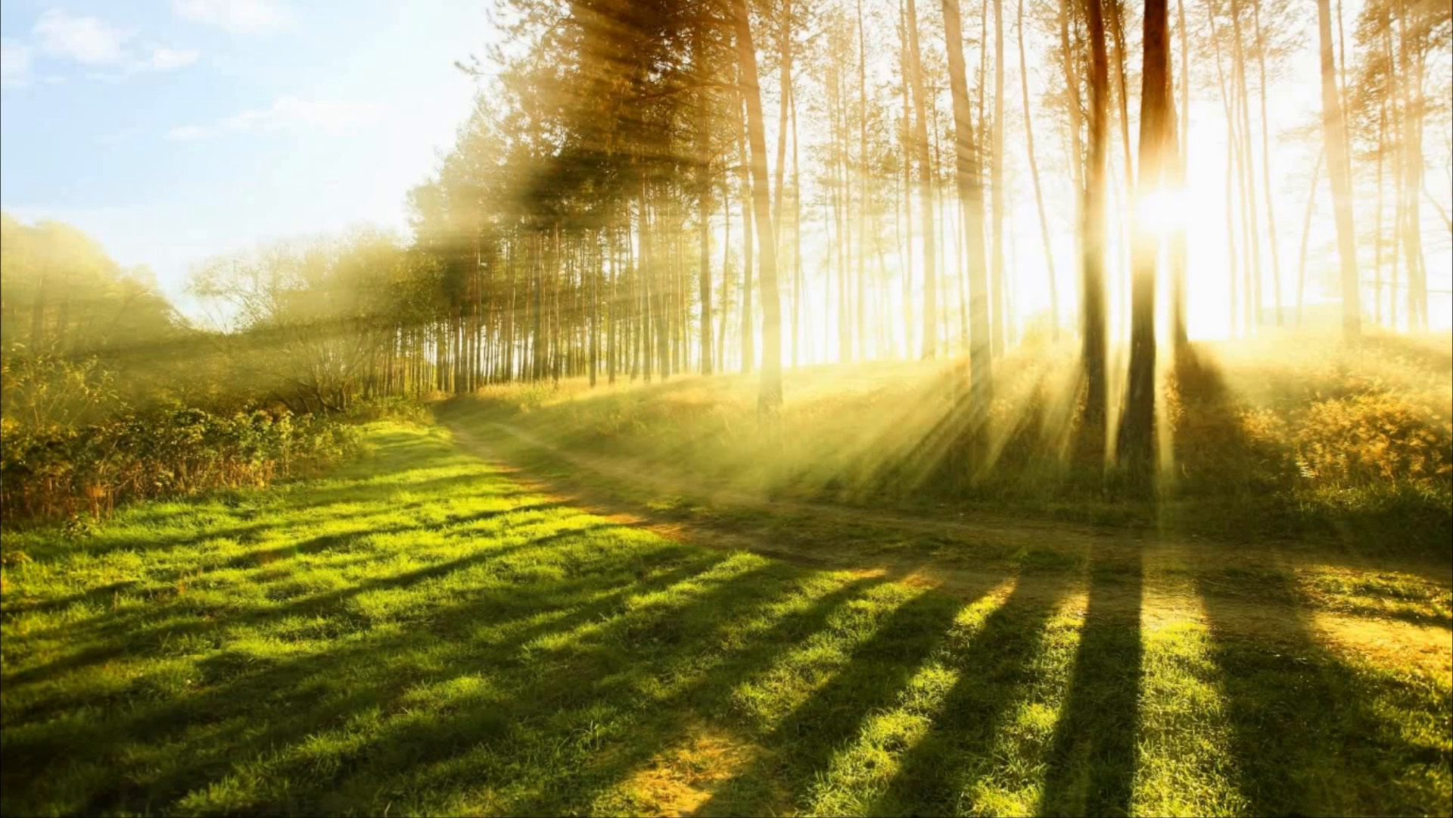
mouse_move(333, 802)
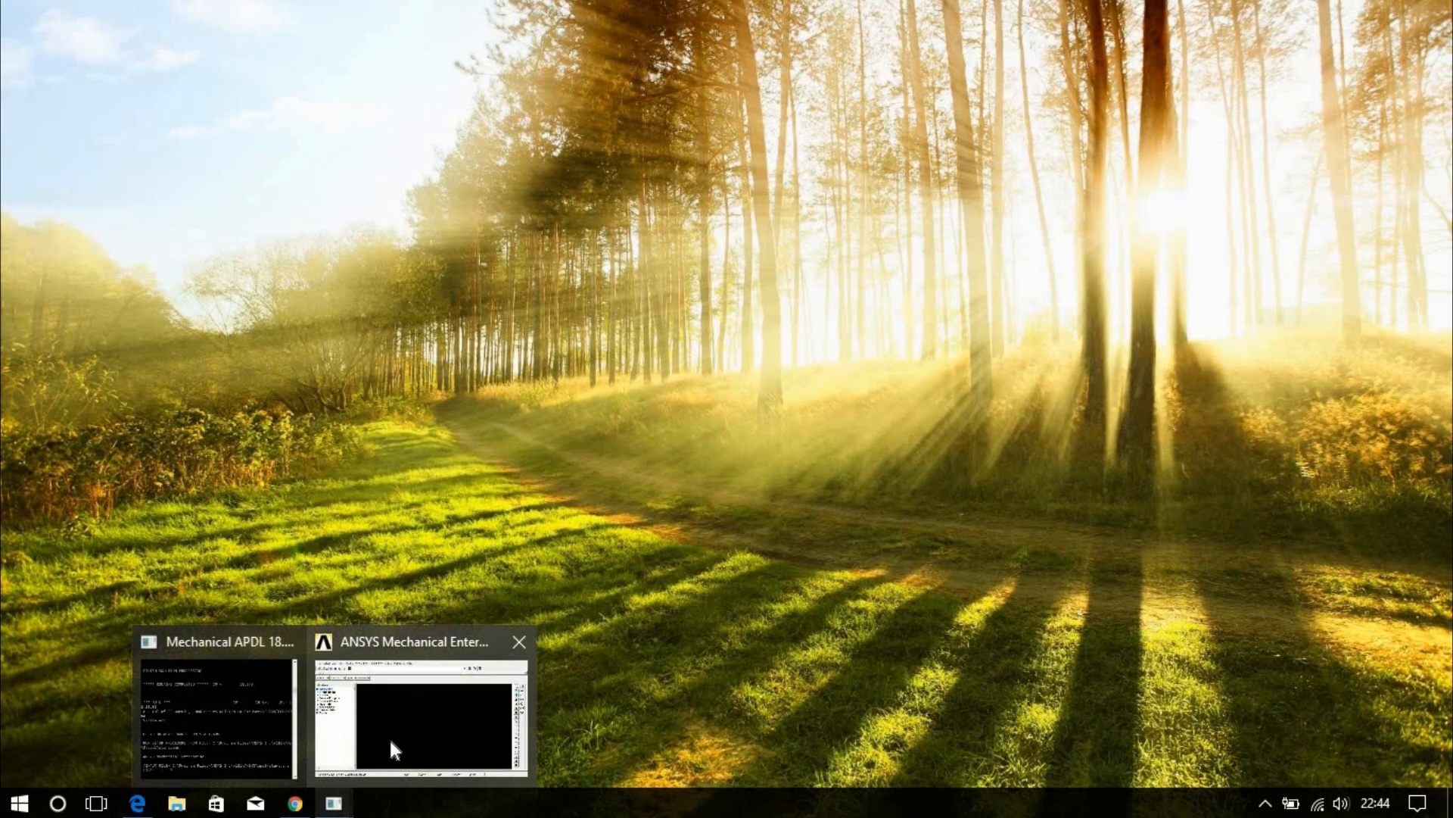
click(389, 737)
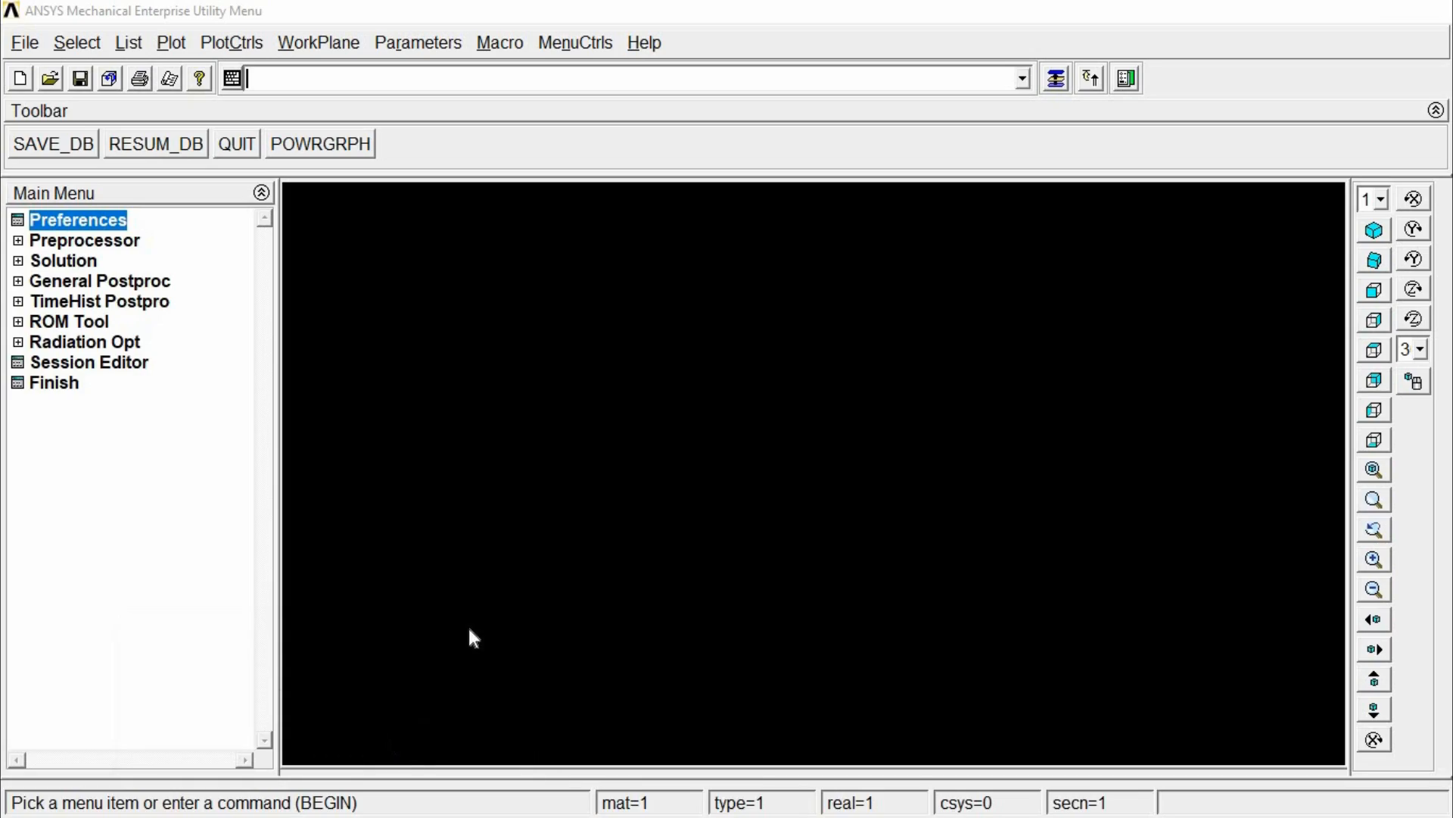
click(91, 219)
click(739, 260)
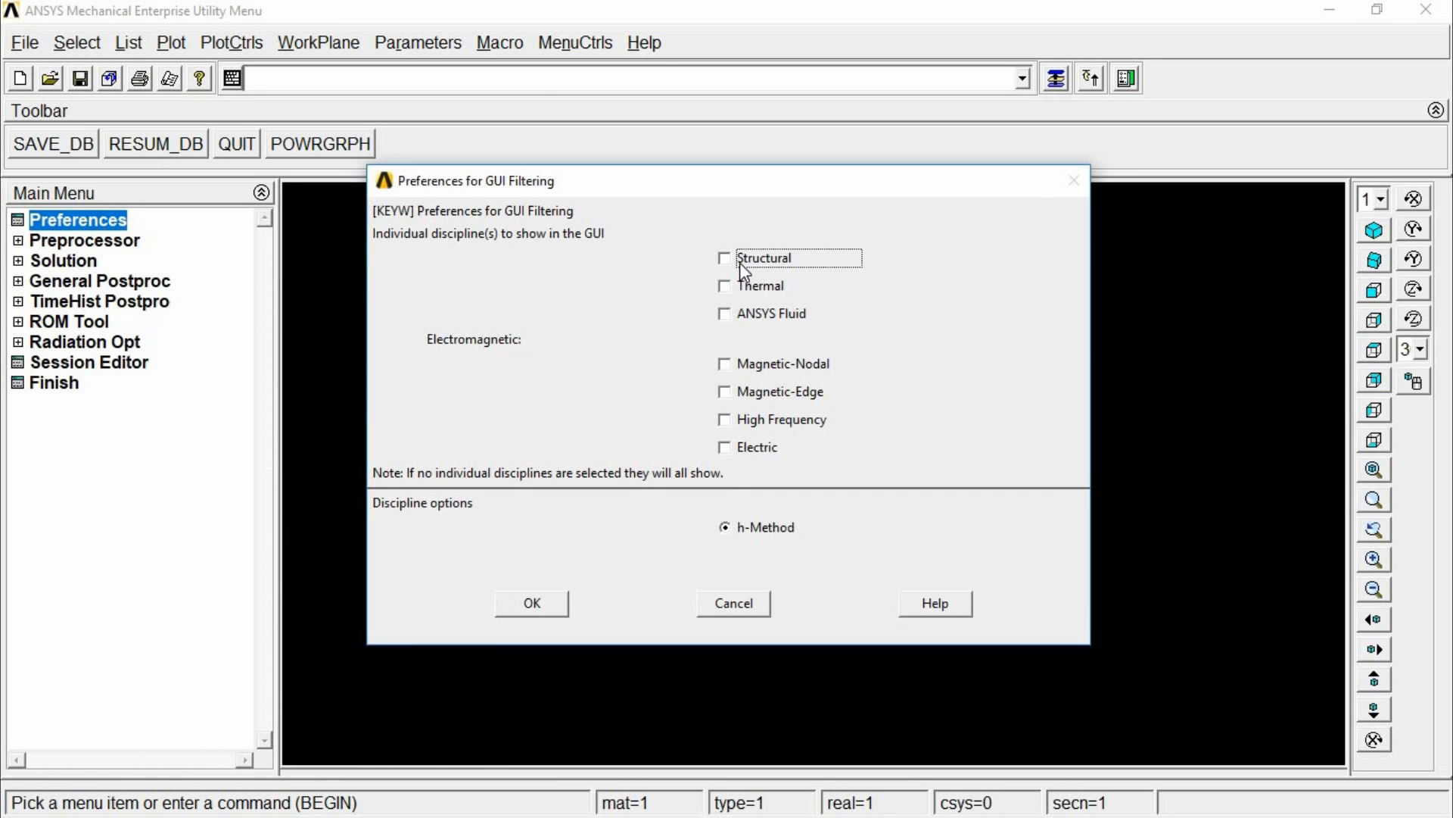
click(542, 603)
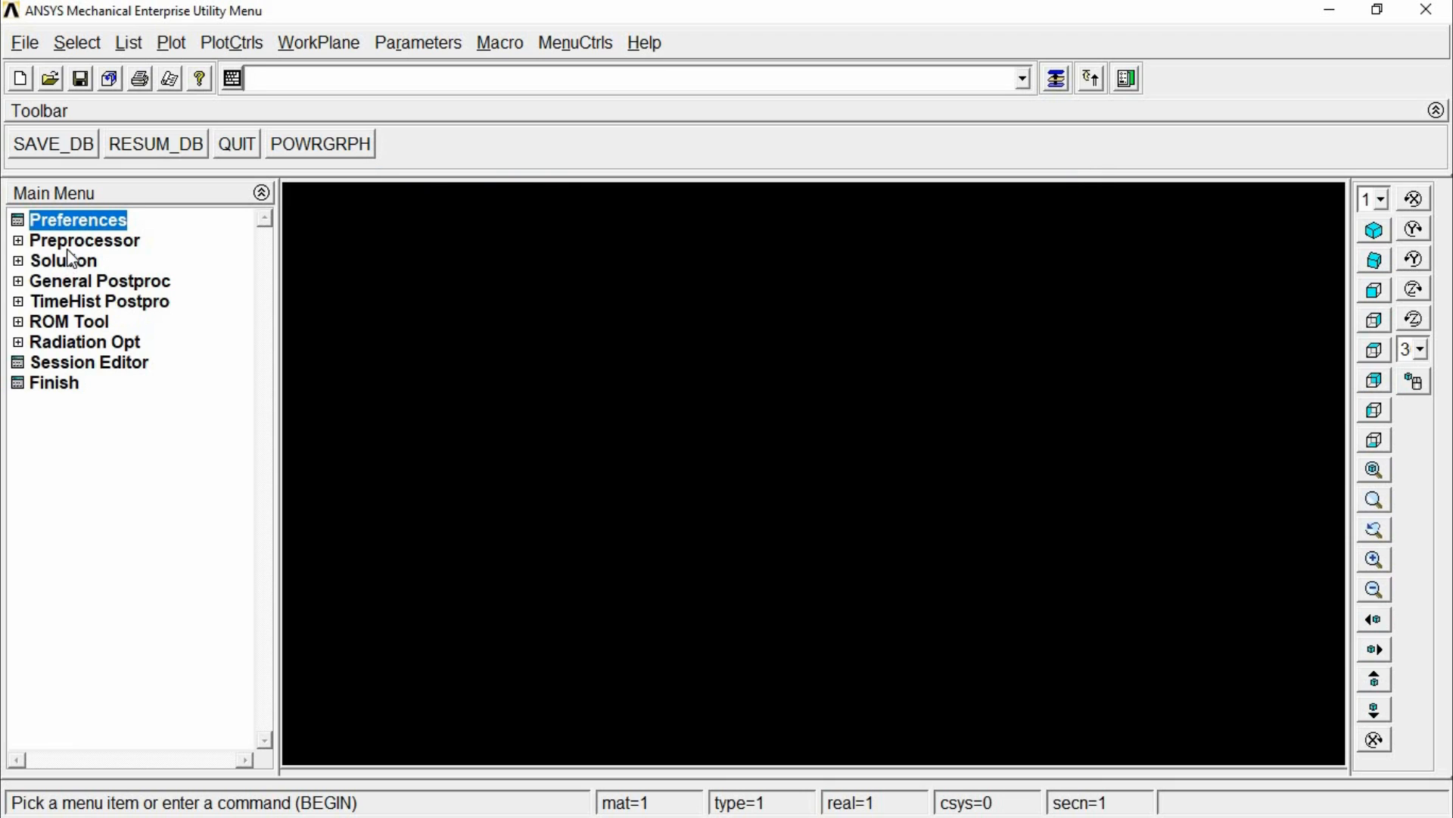
Add the structural Solid element type Quad 4 node 182 with reference number 1
click(76, 242)
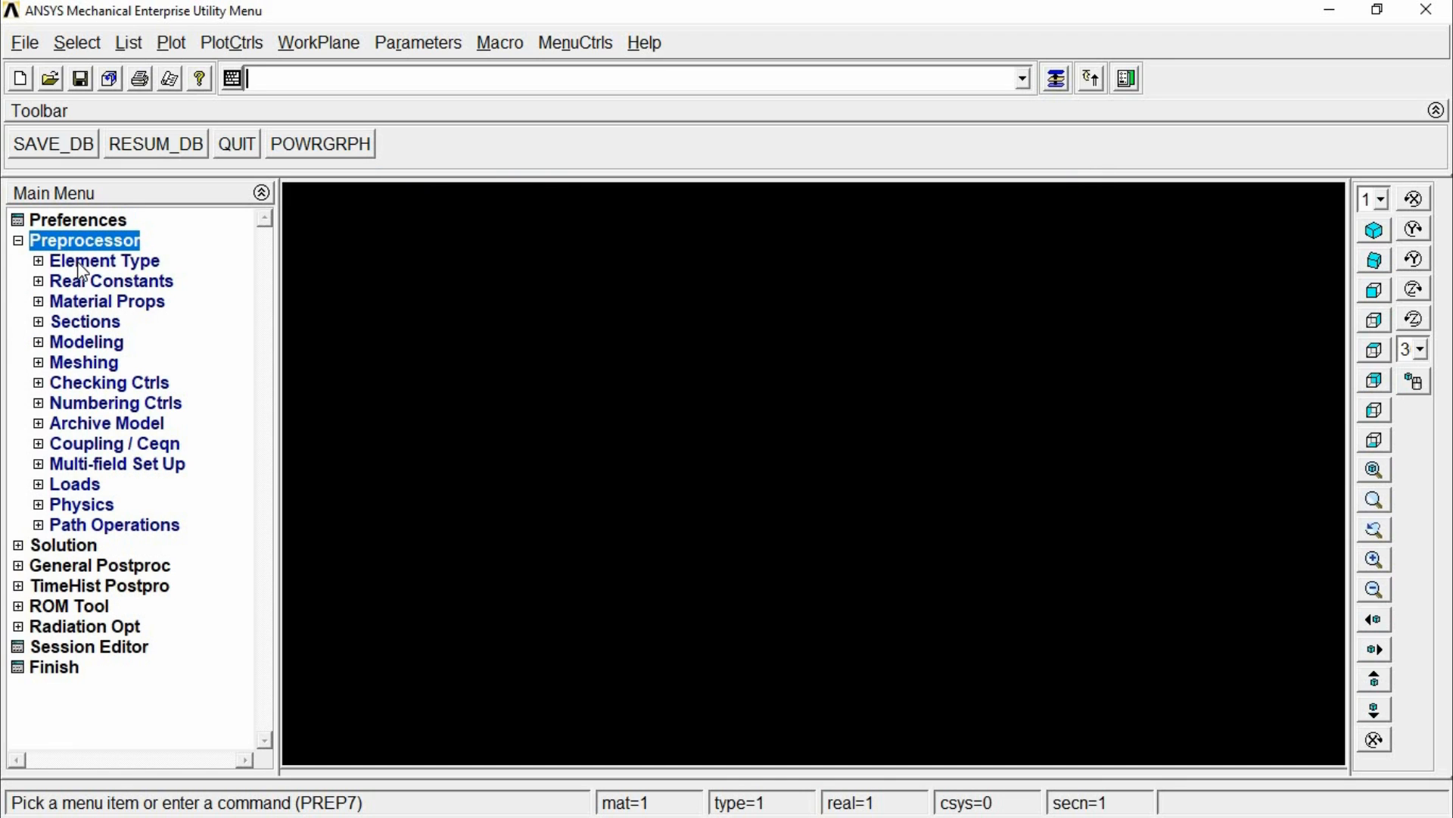
click(79, 262)
click(90, 283)
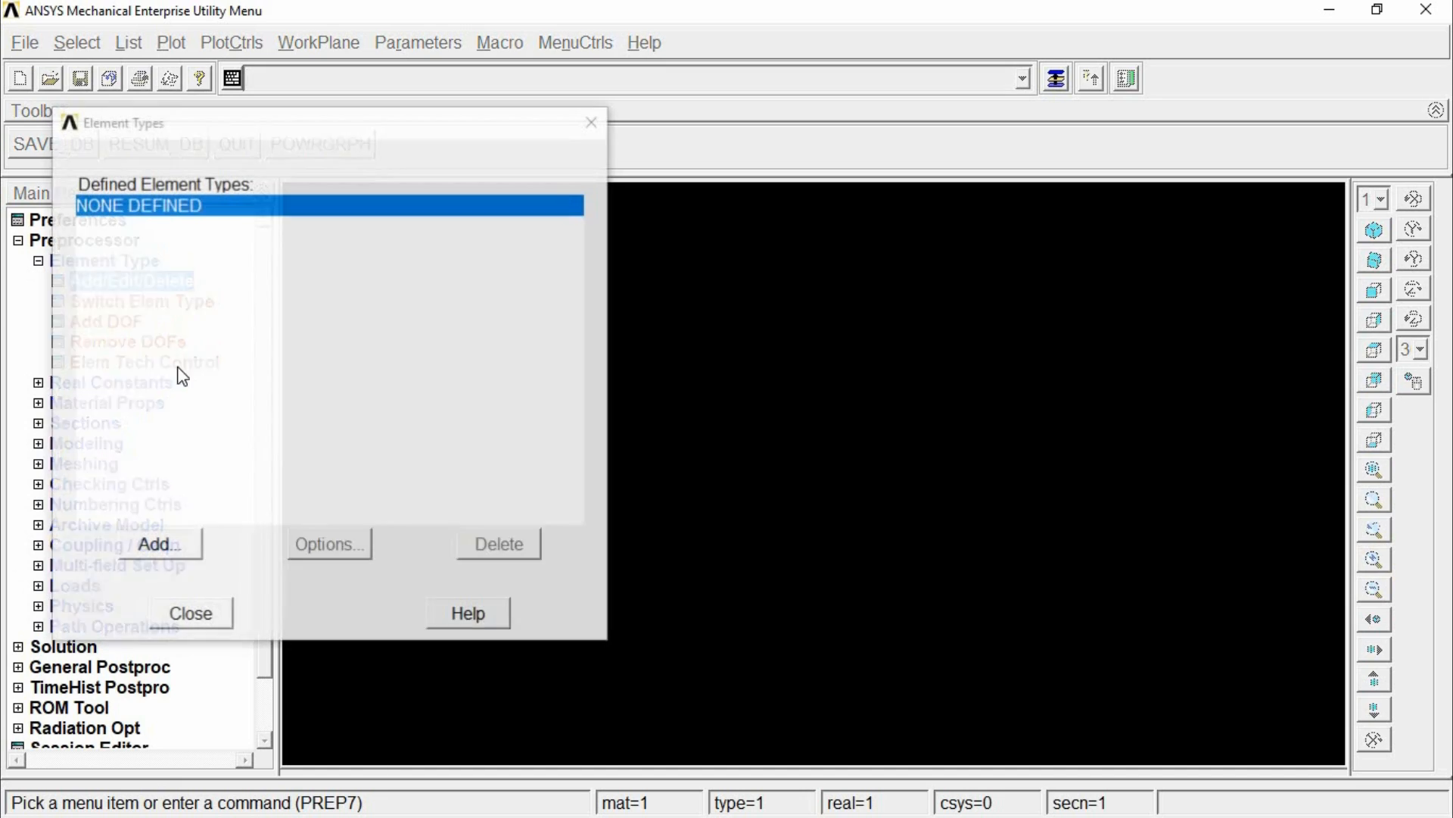
click(182, 539)
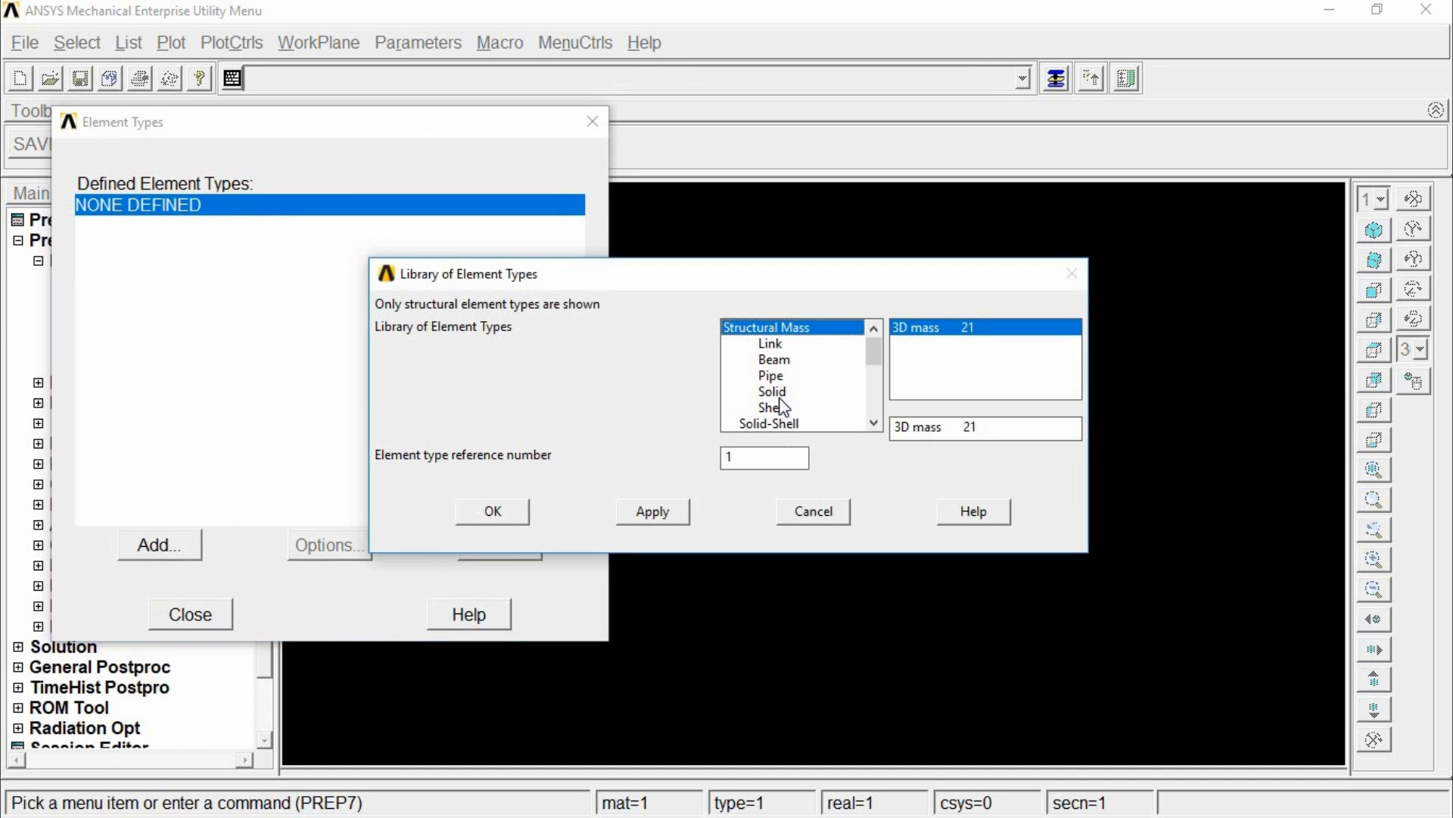
click(773, 391)
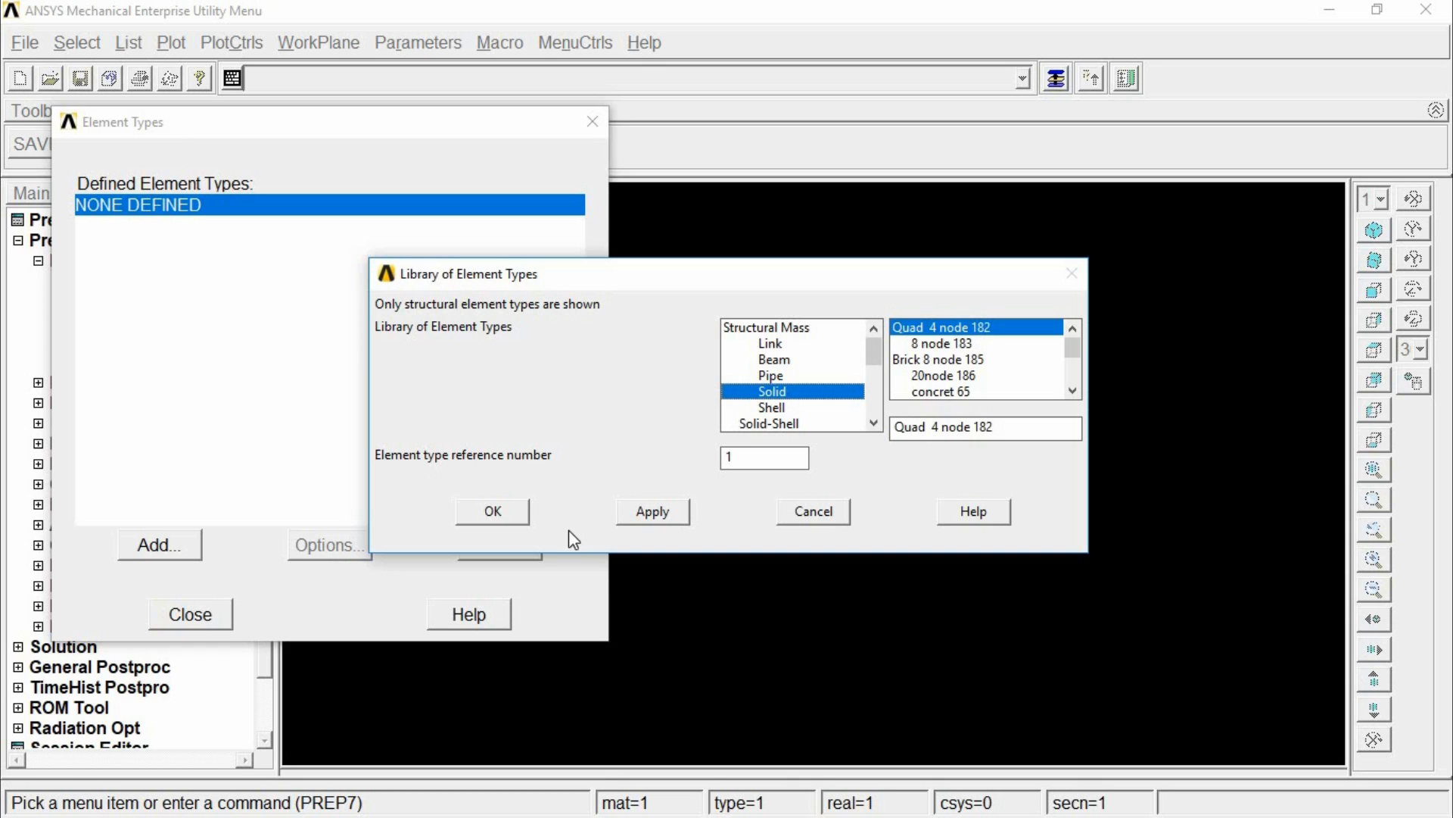
click(485, 515)
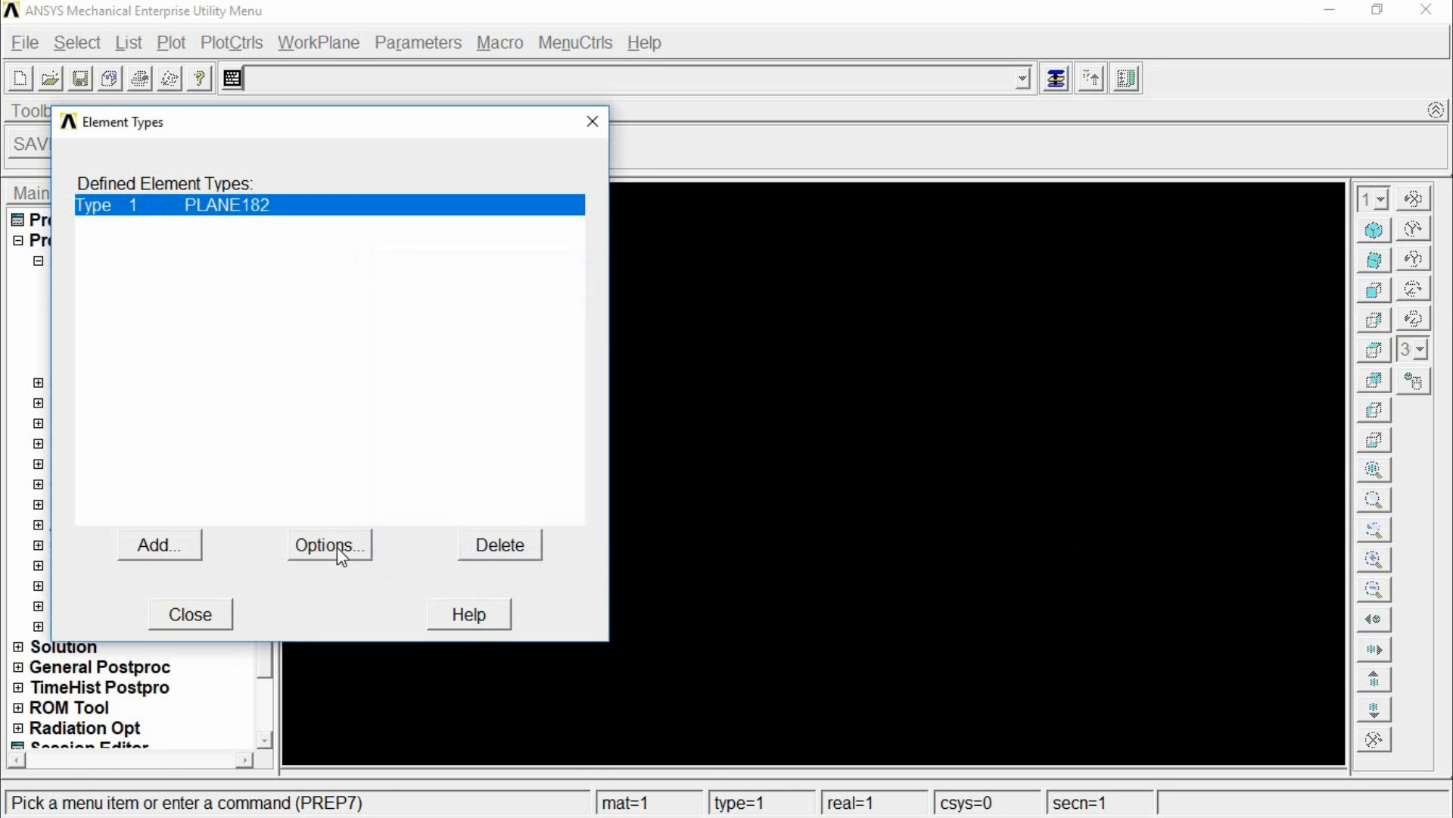
Set the PLANE182 element behavior (K3) to Plane strs w/thk and finish the element type definition
click(331, 546)
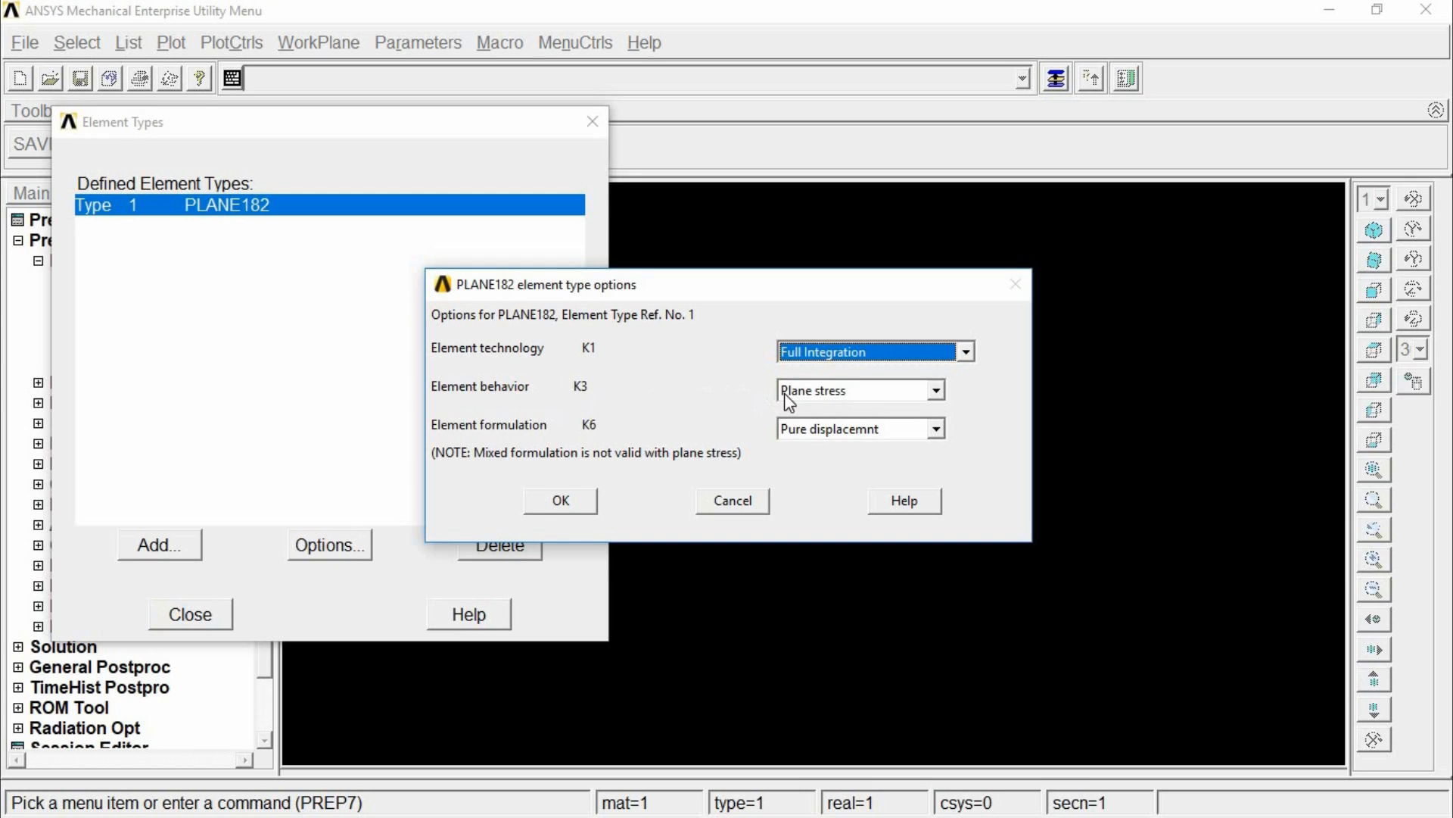
click(839, 391)
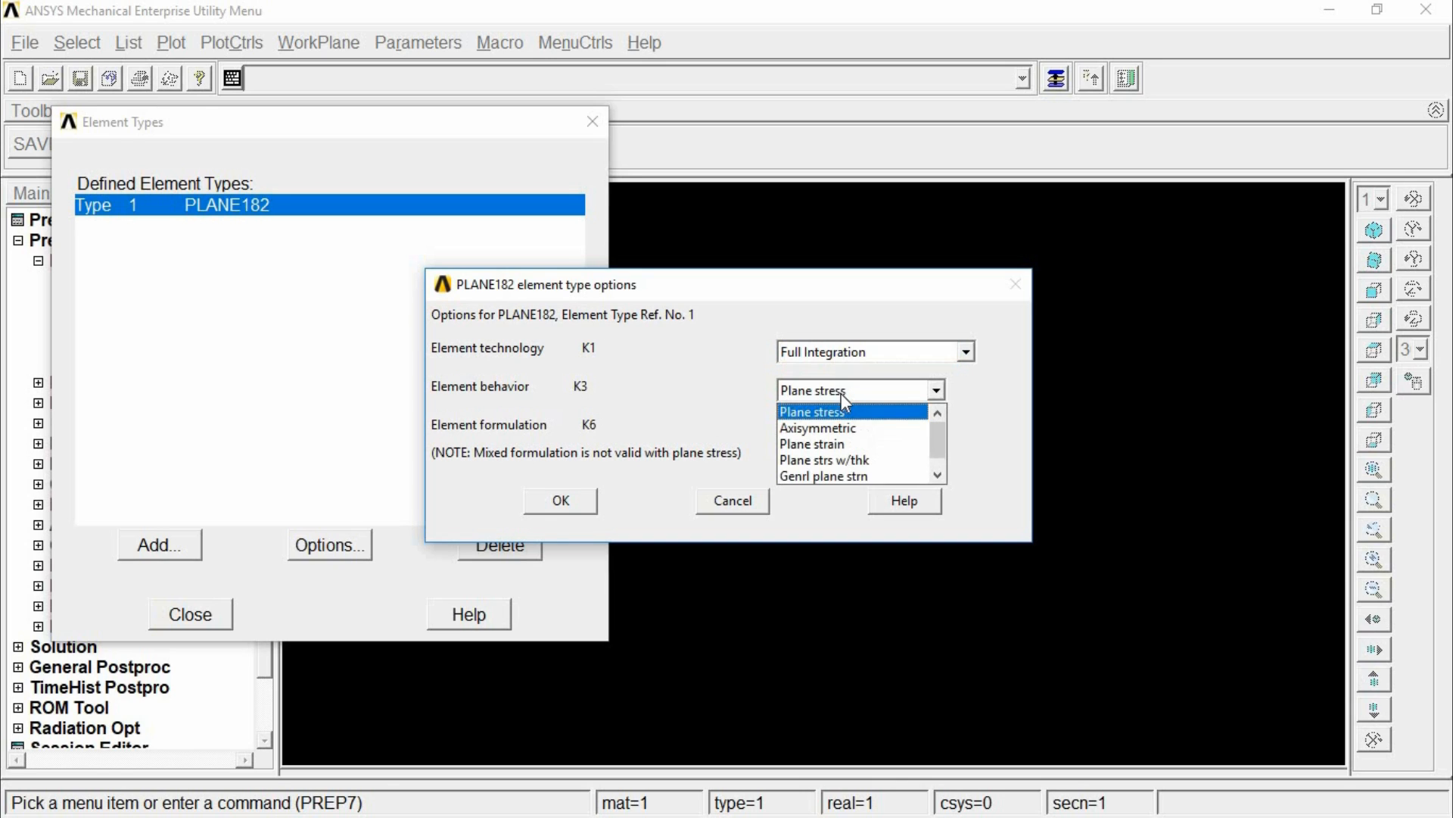
click(856, 460)
click(568, 513)
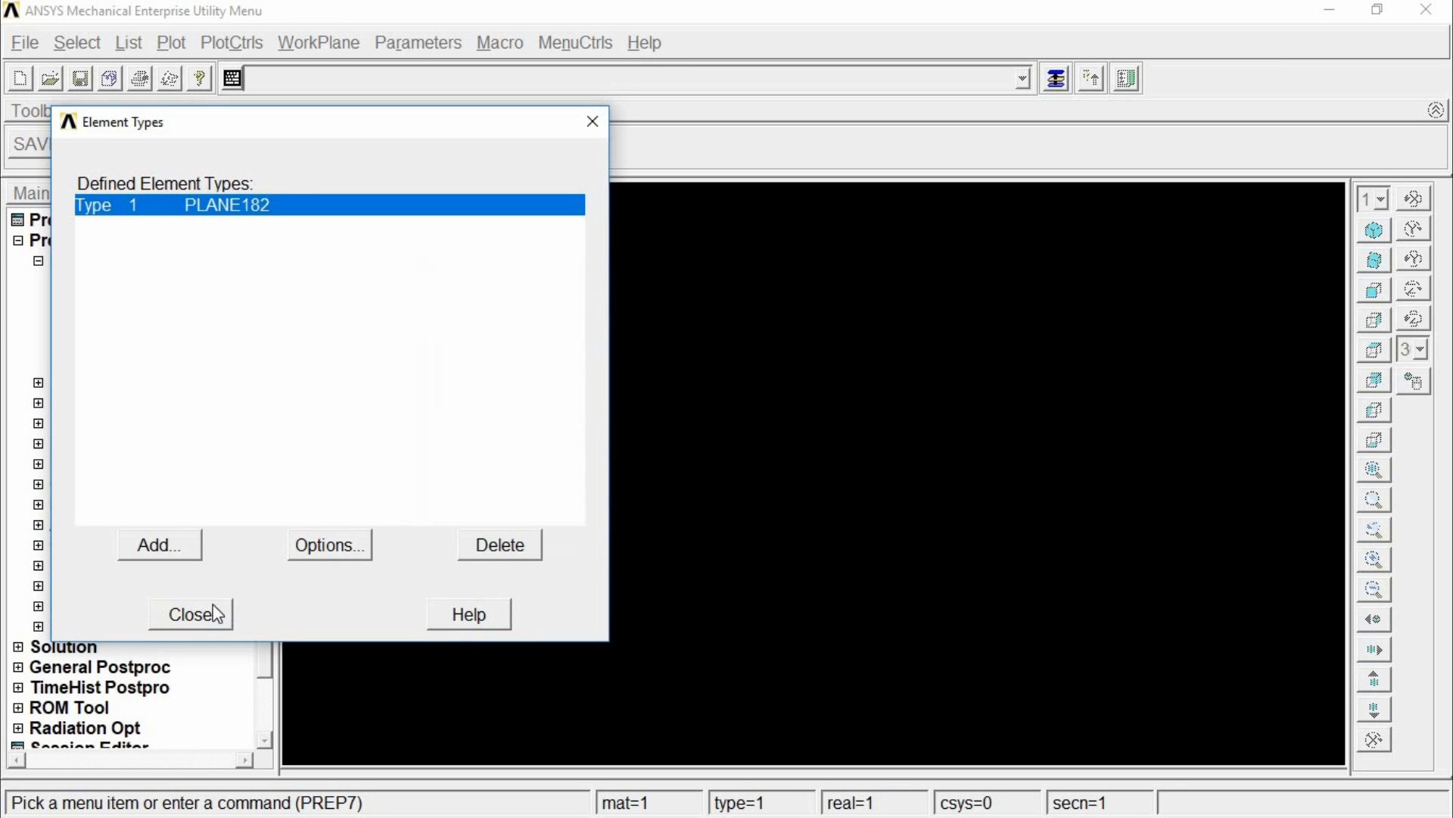
click(191, 614)
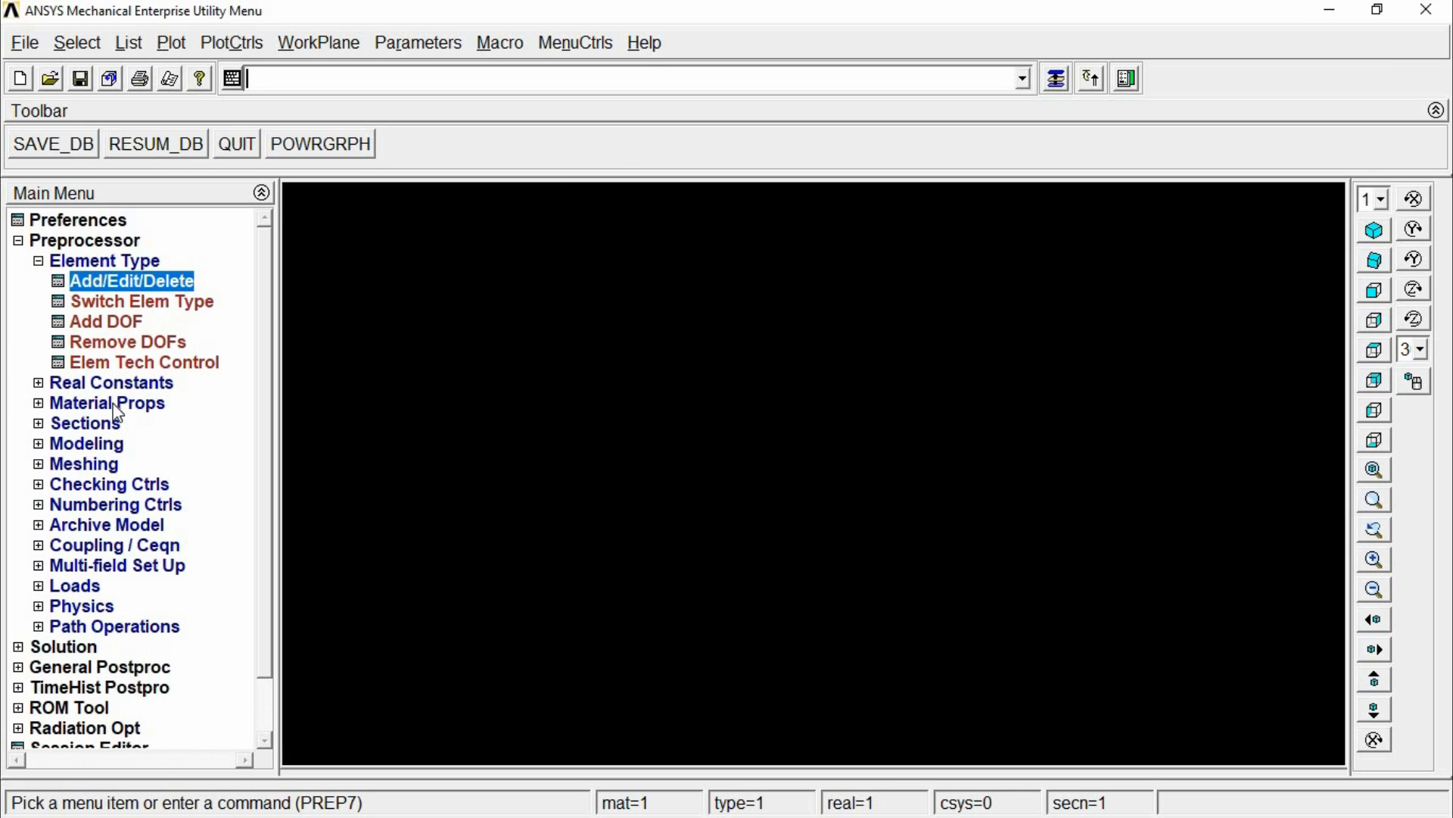
Define real constant set 1 for PLANE182 with a thickness of 1
click(113, 405)
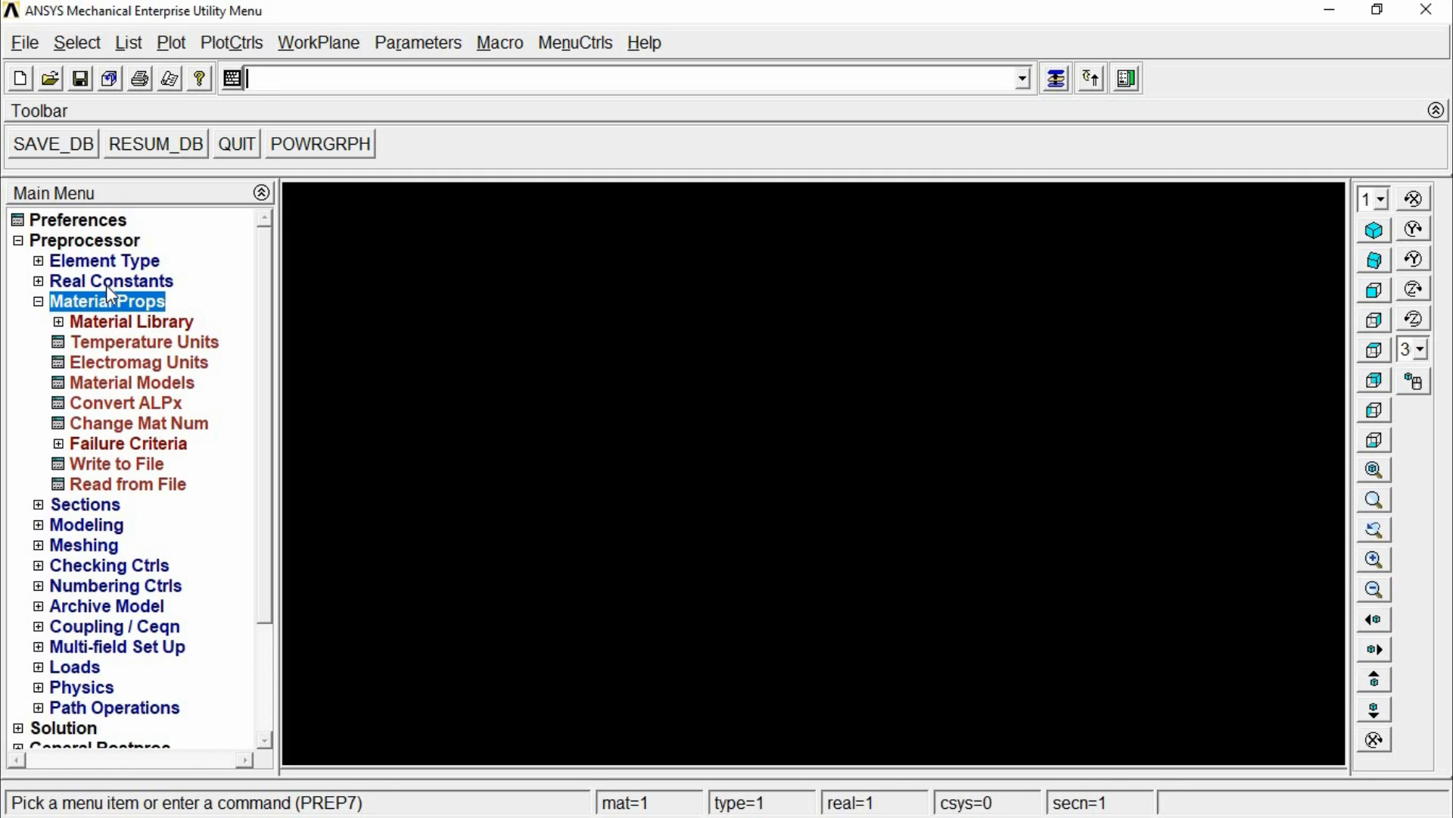
click(59, 301)
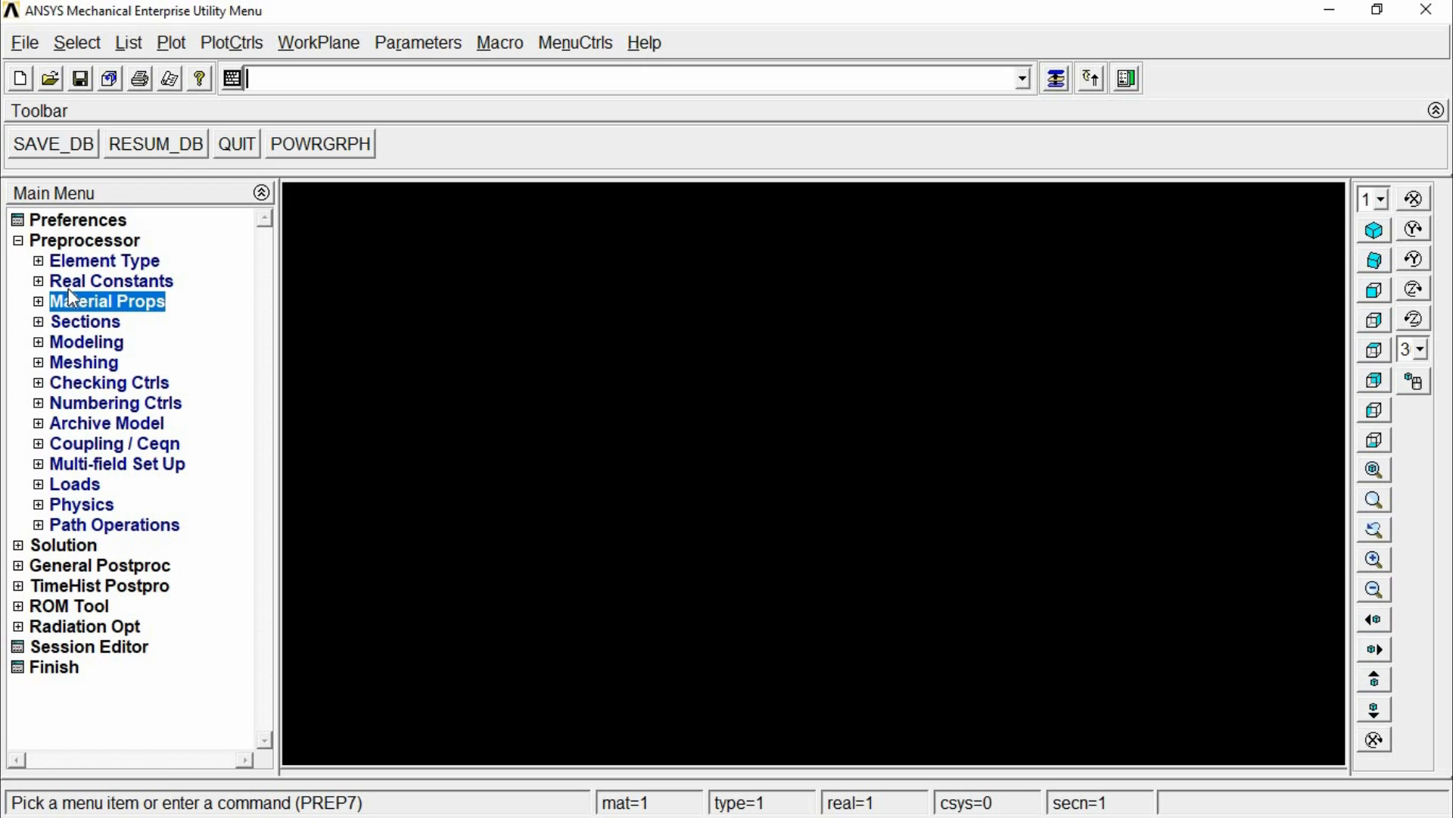
click(83, 282)
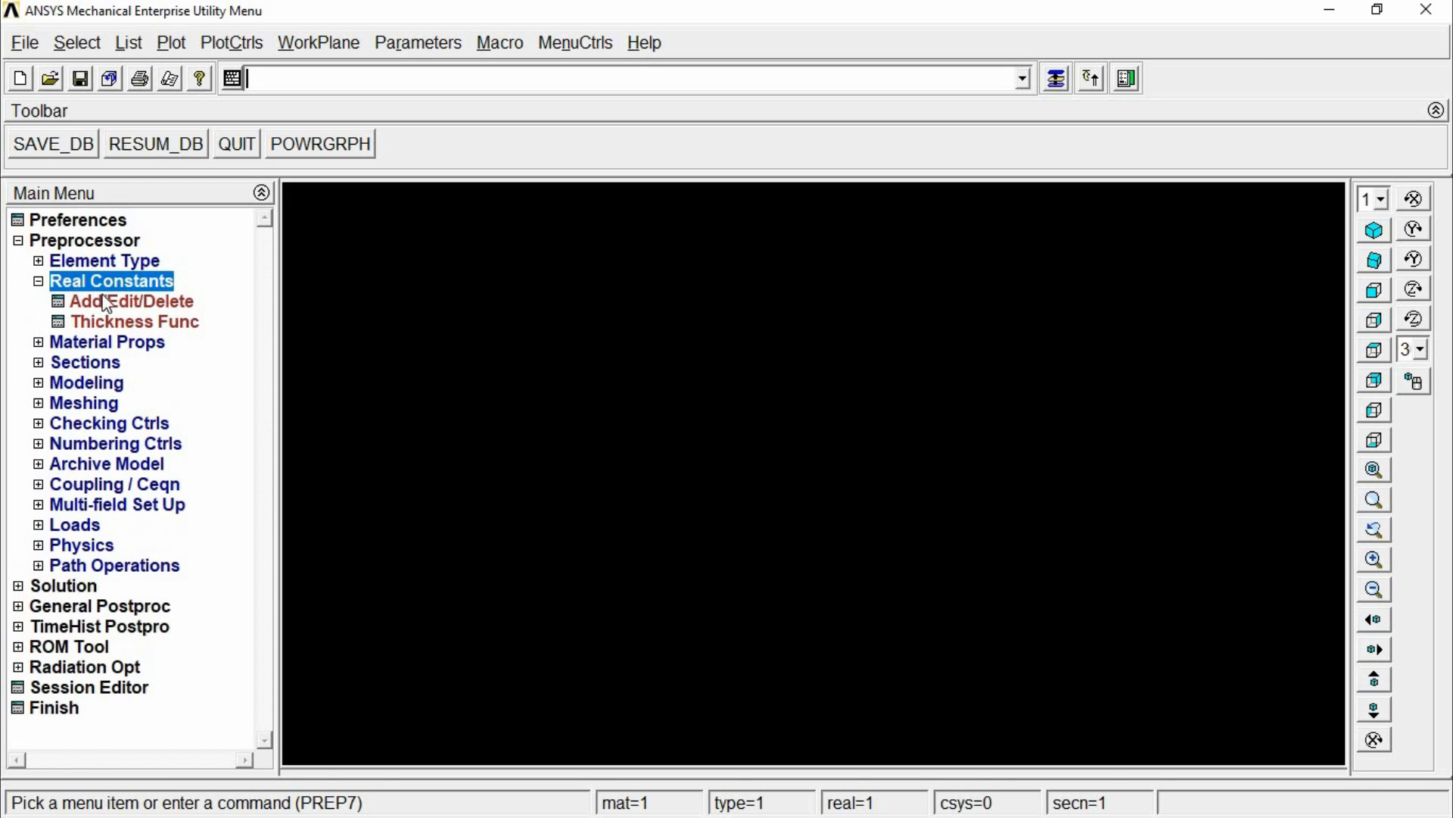
click(115, 306)
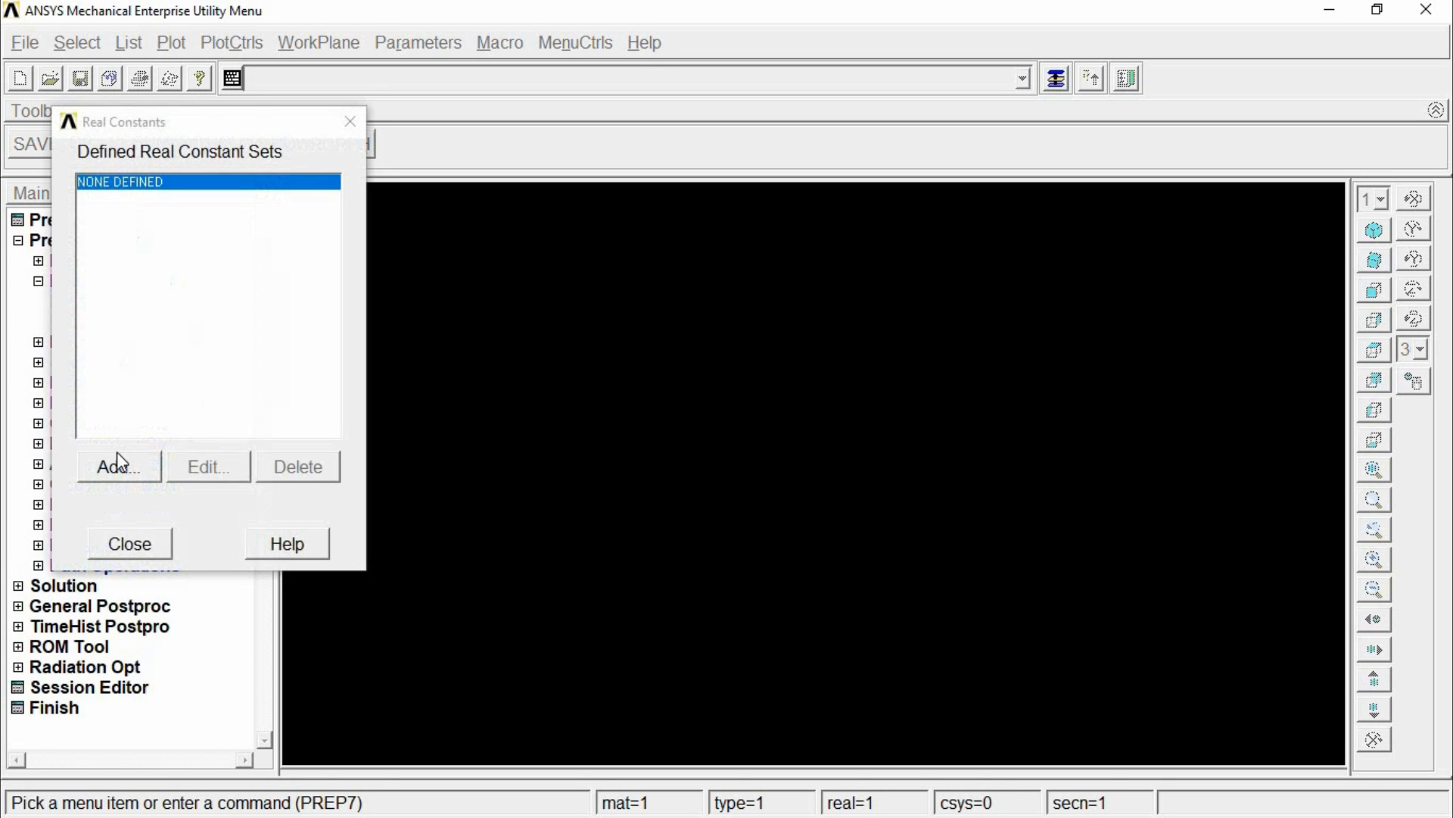
click(116, 463)
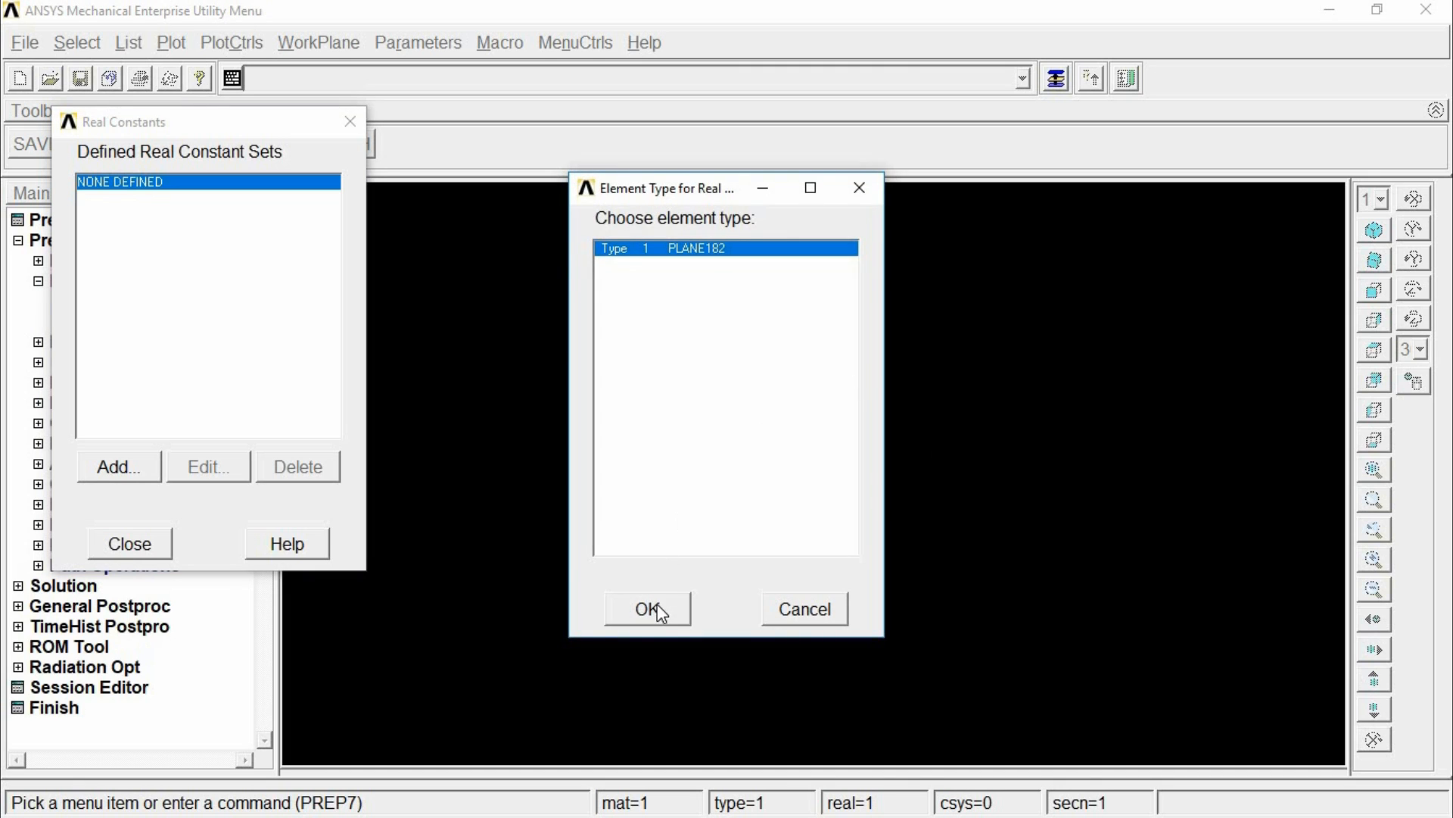
click(647, 607)
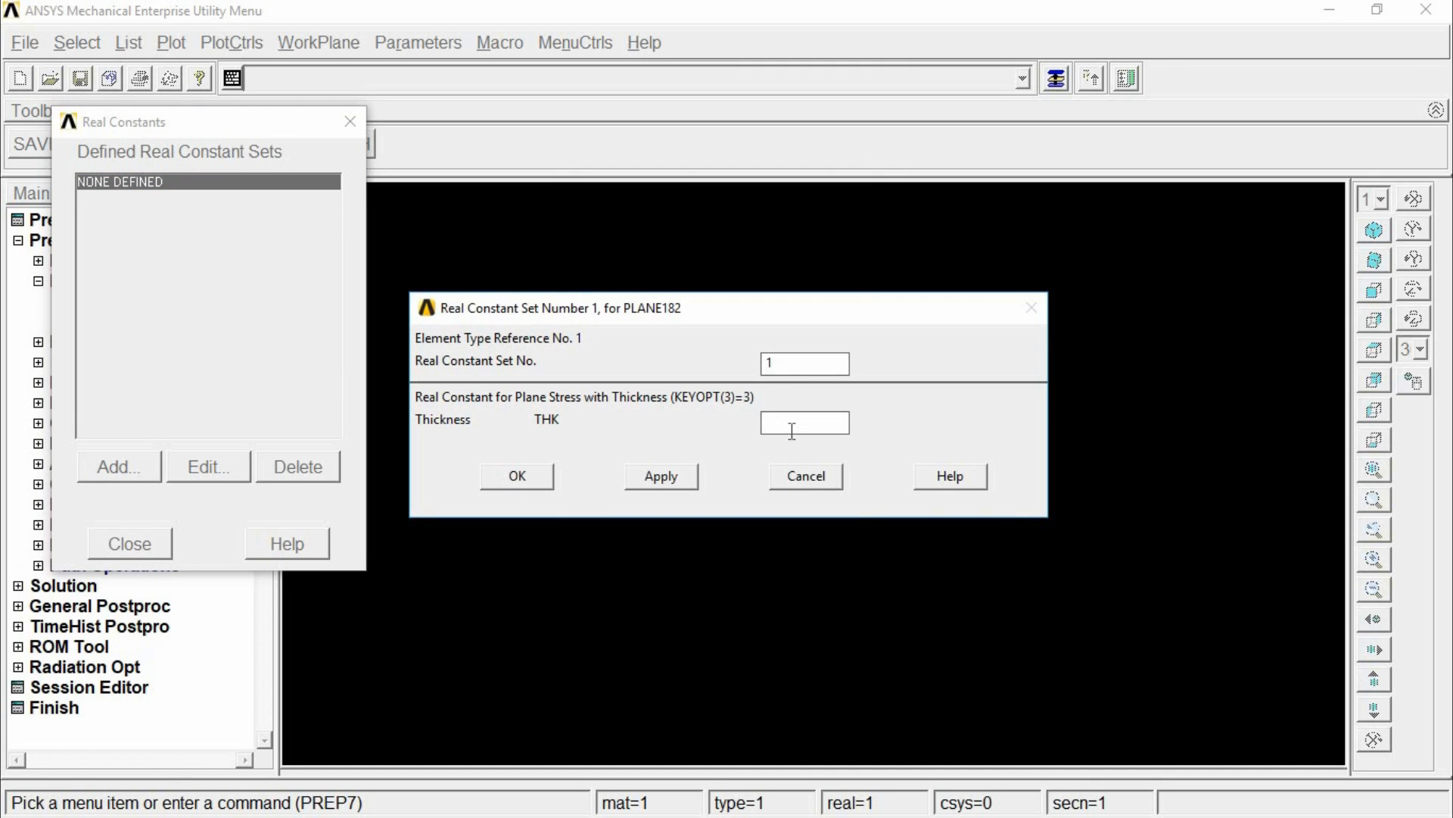
click(791, 431)
text(1)
click(535, 477)
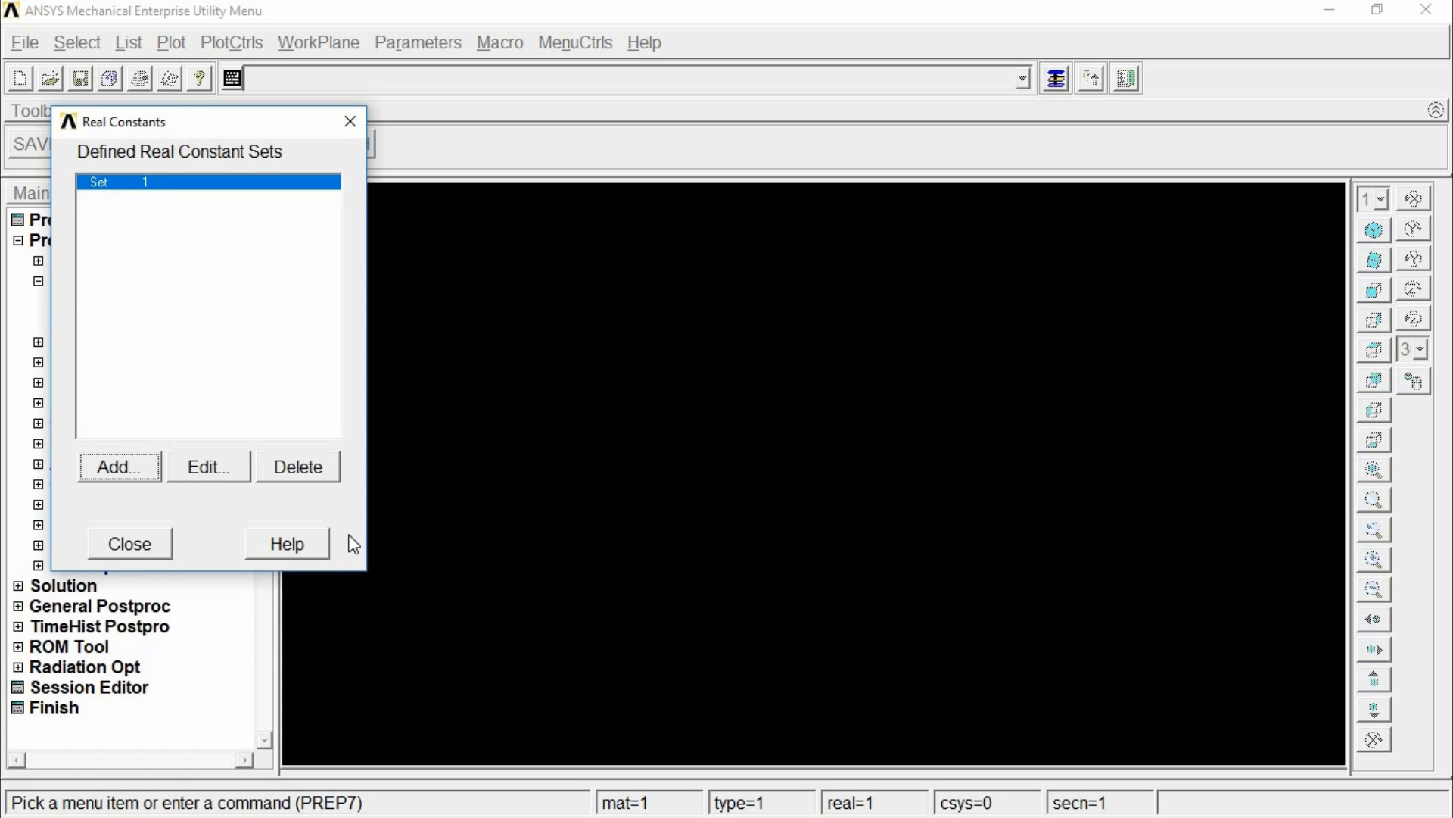
click(129, 542)
Define a structural linear elastic isotropic material for material model 1 with EX 2.1e5 and PRXY 0.3
click(75, 344)
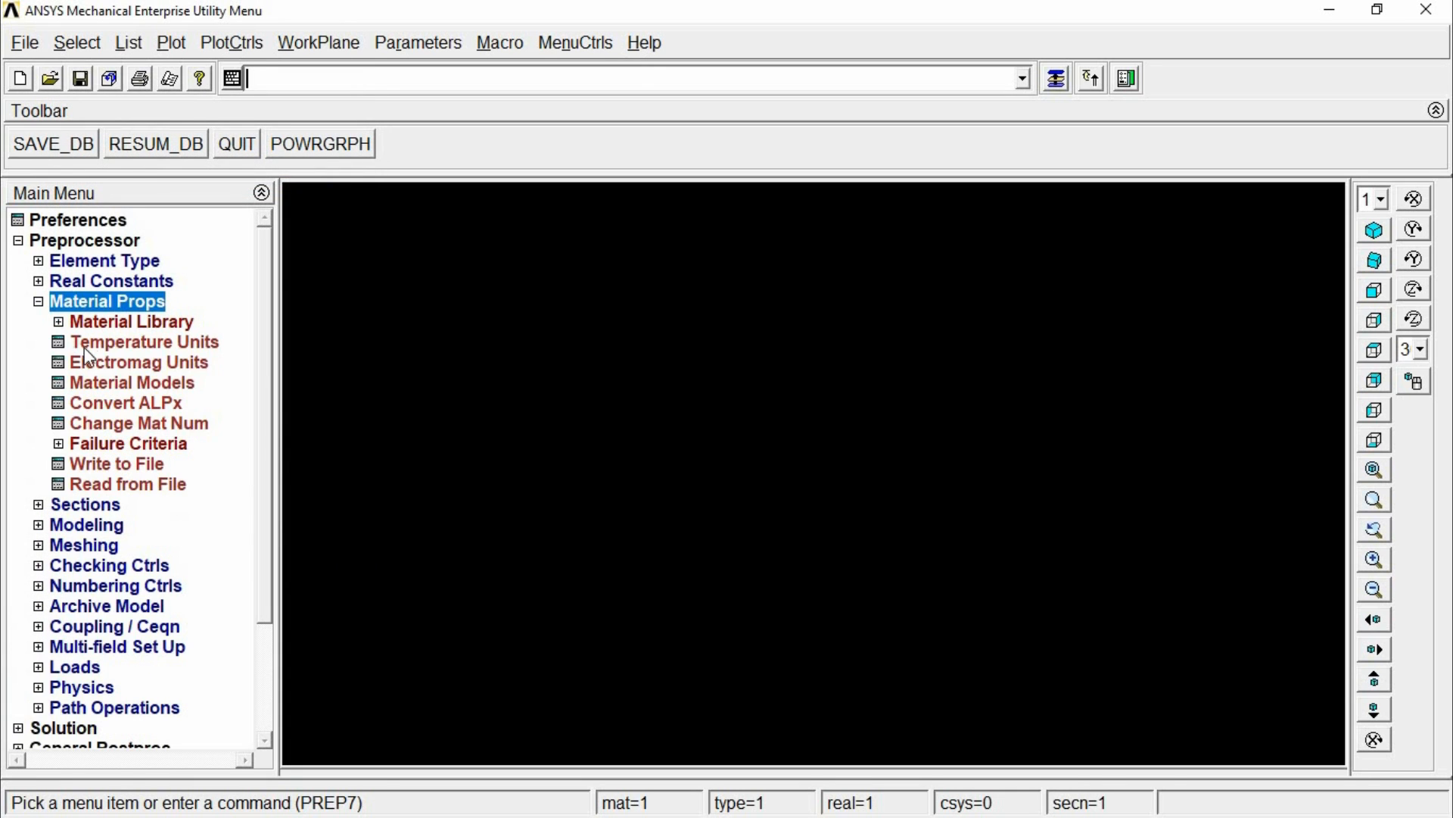
click(119, 383)
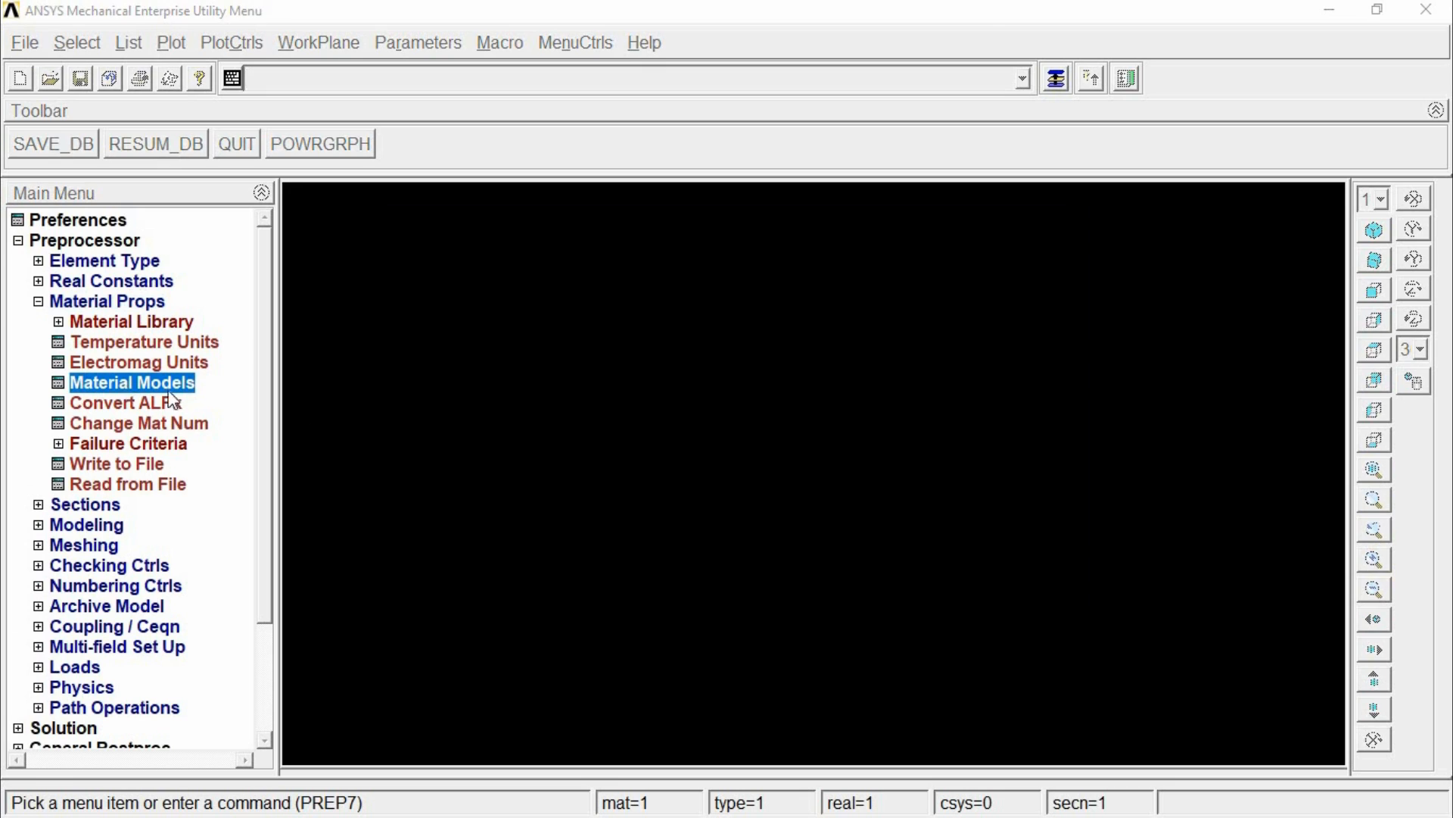
double_click(760, 333)
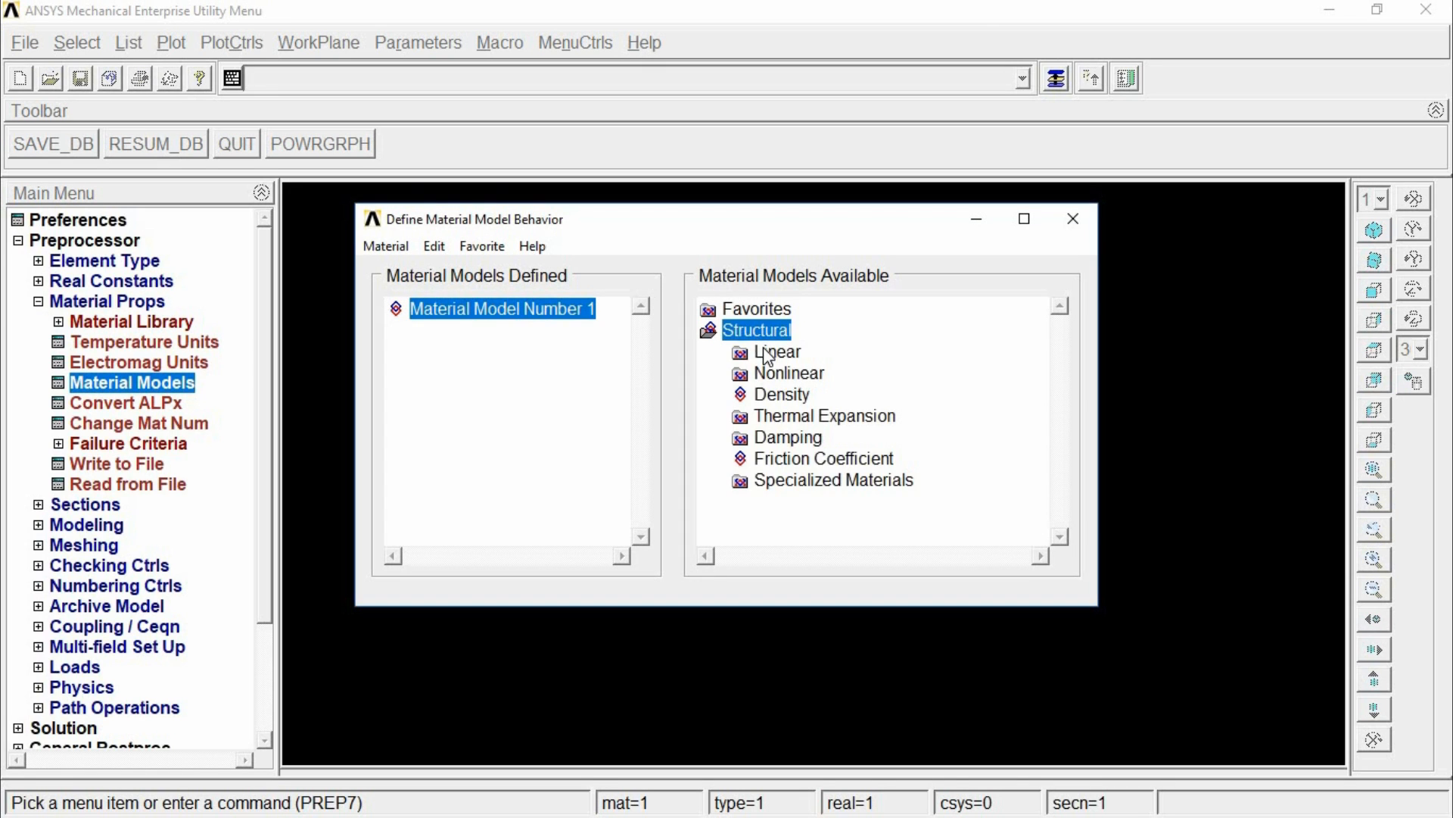
double_click(776, 352)
double_click(785, 375)
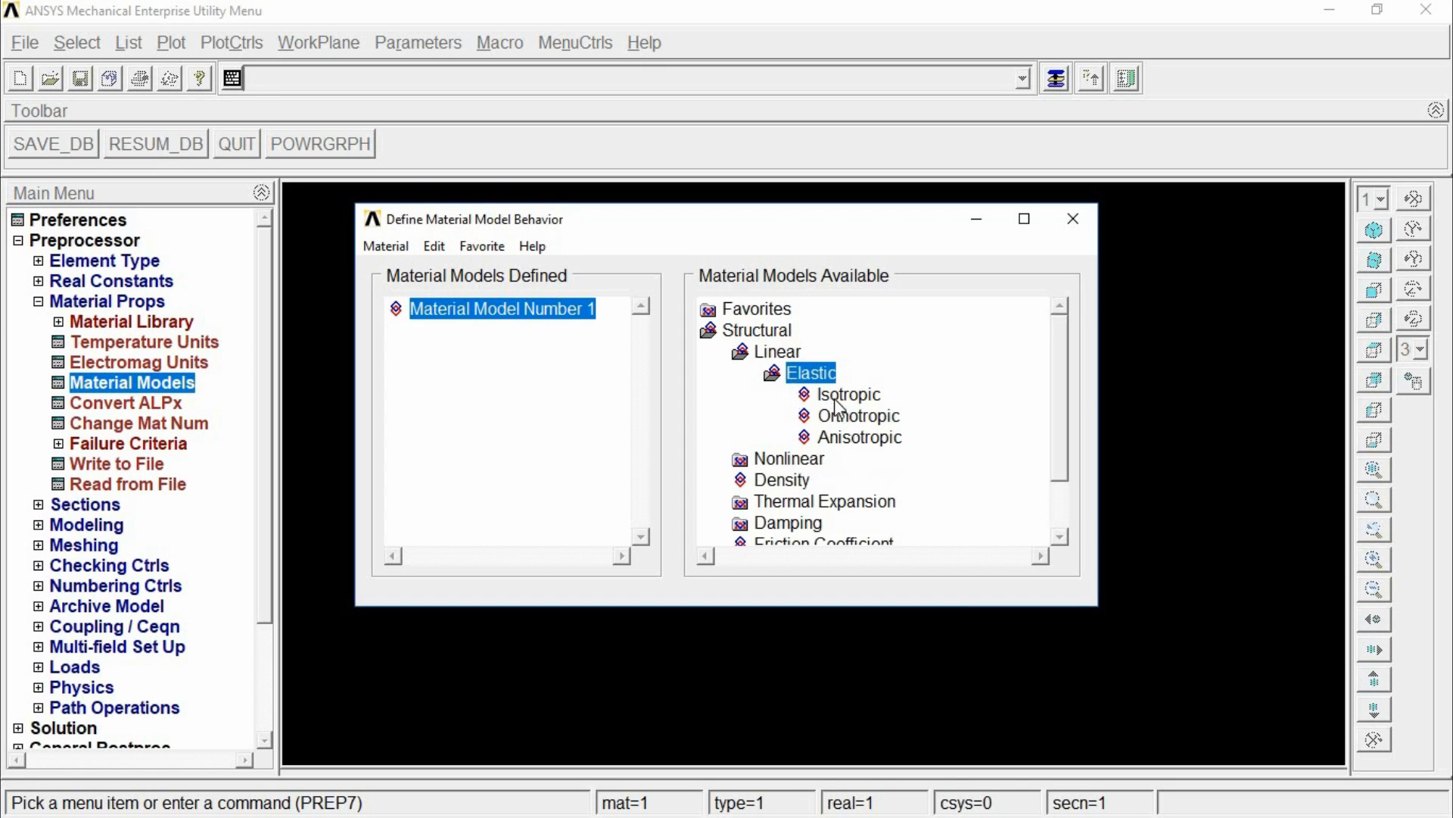
double_click(837, 400)
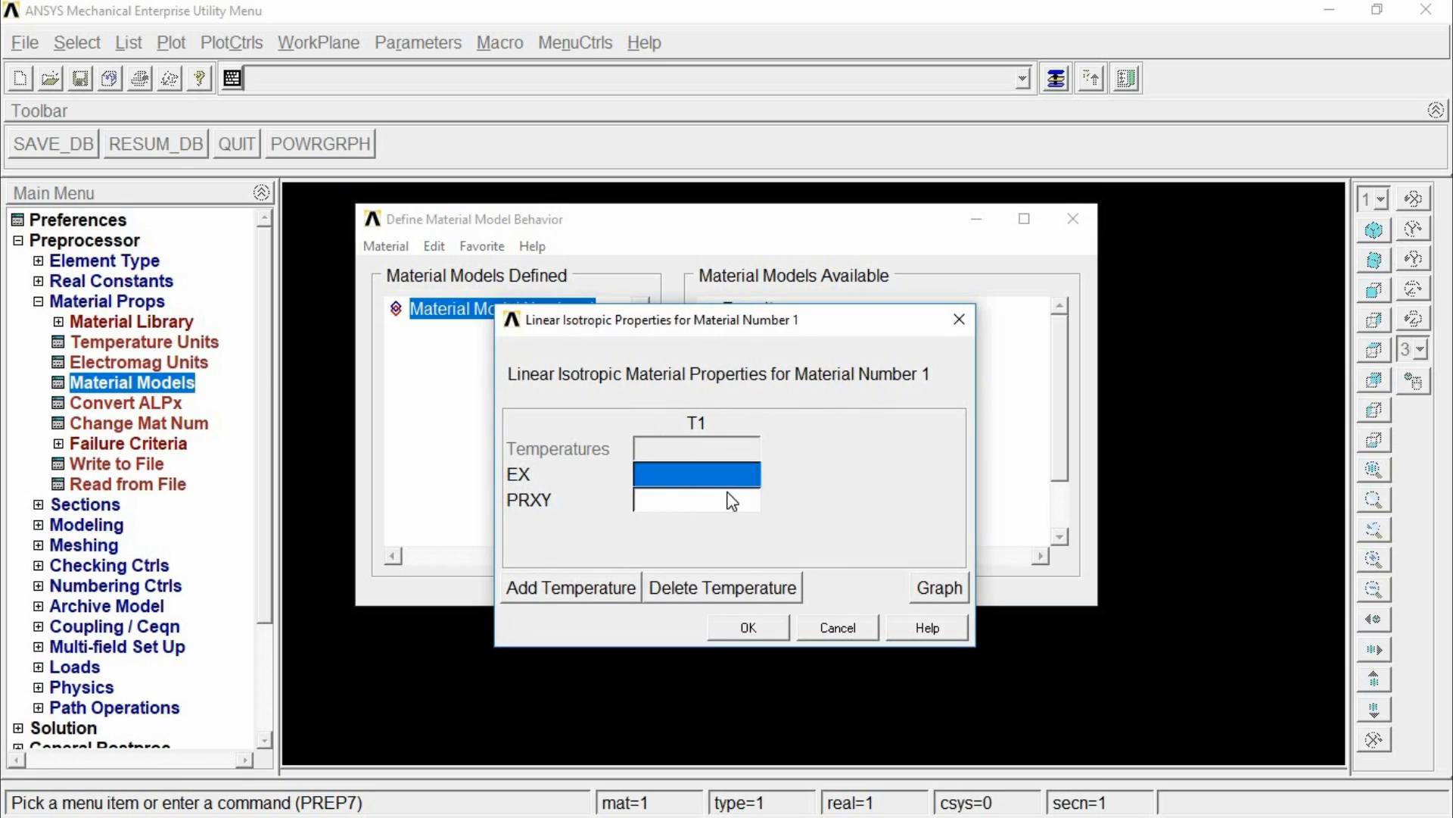
text(2.1)
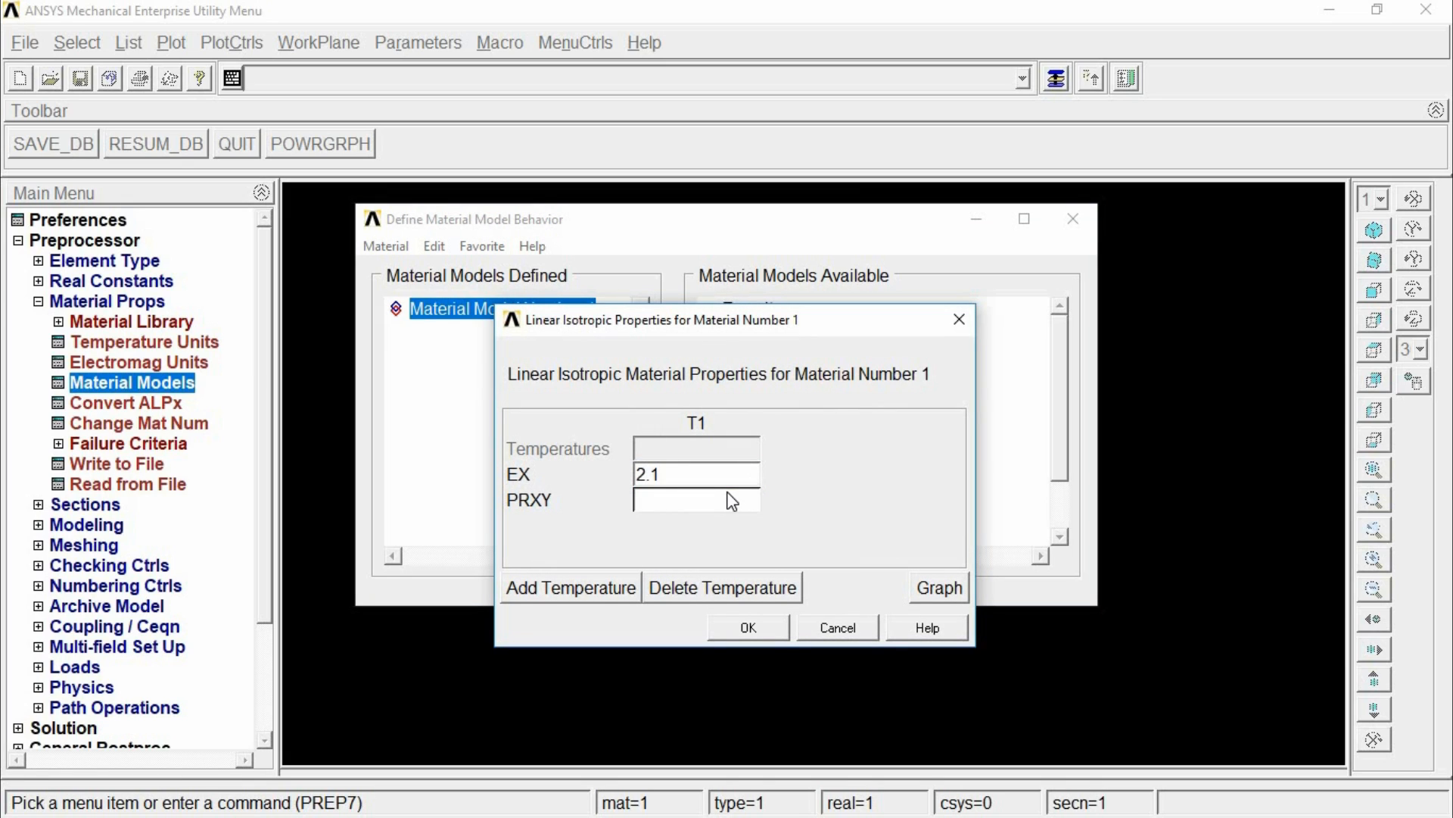
text(e5)
key(Tab)
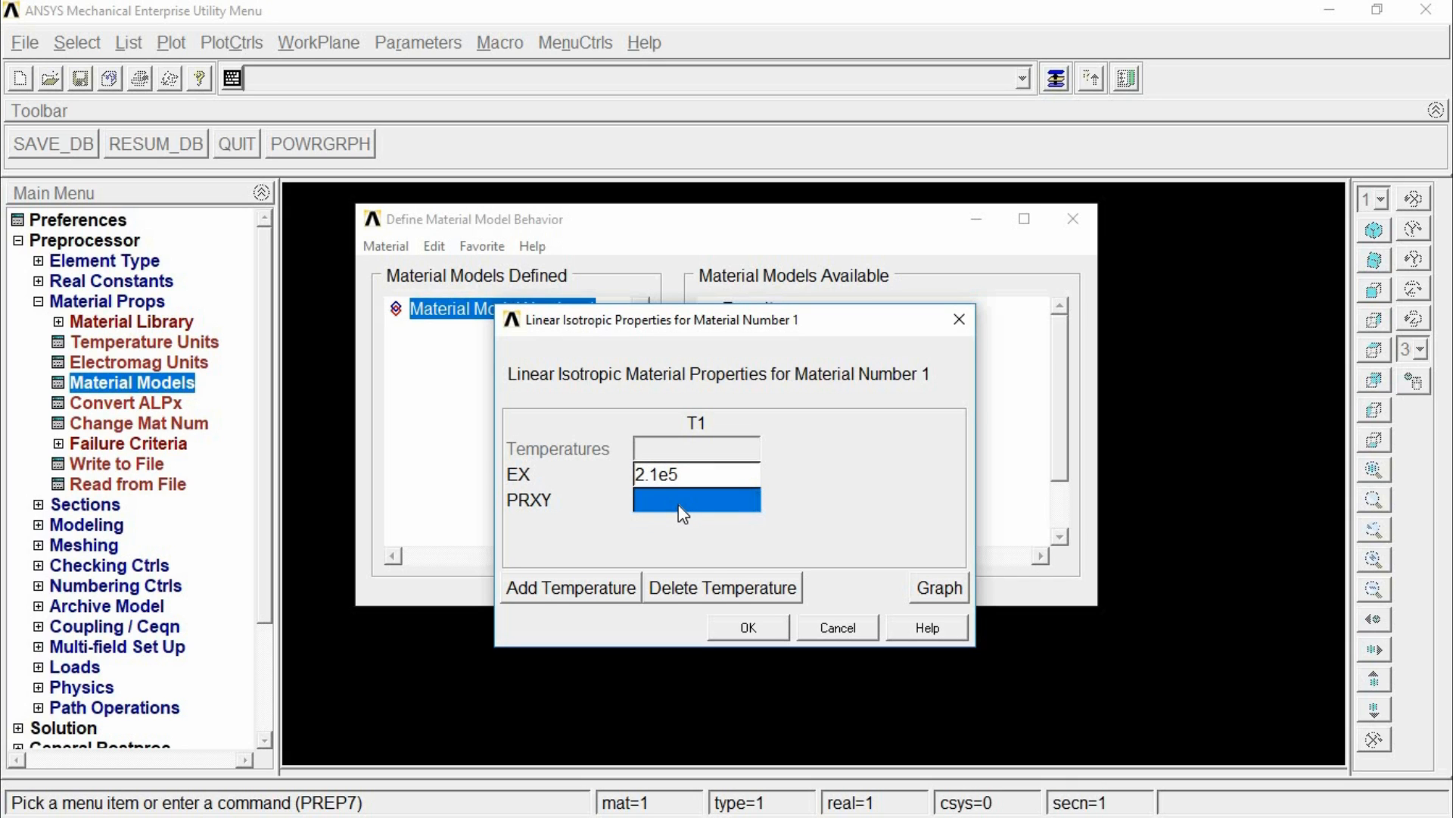
text(0.3)
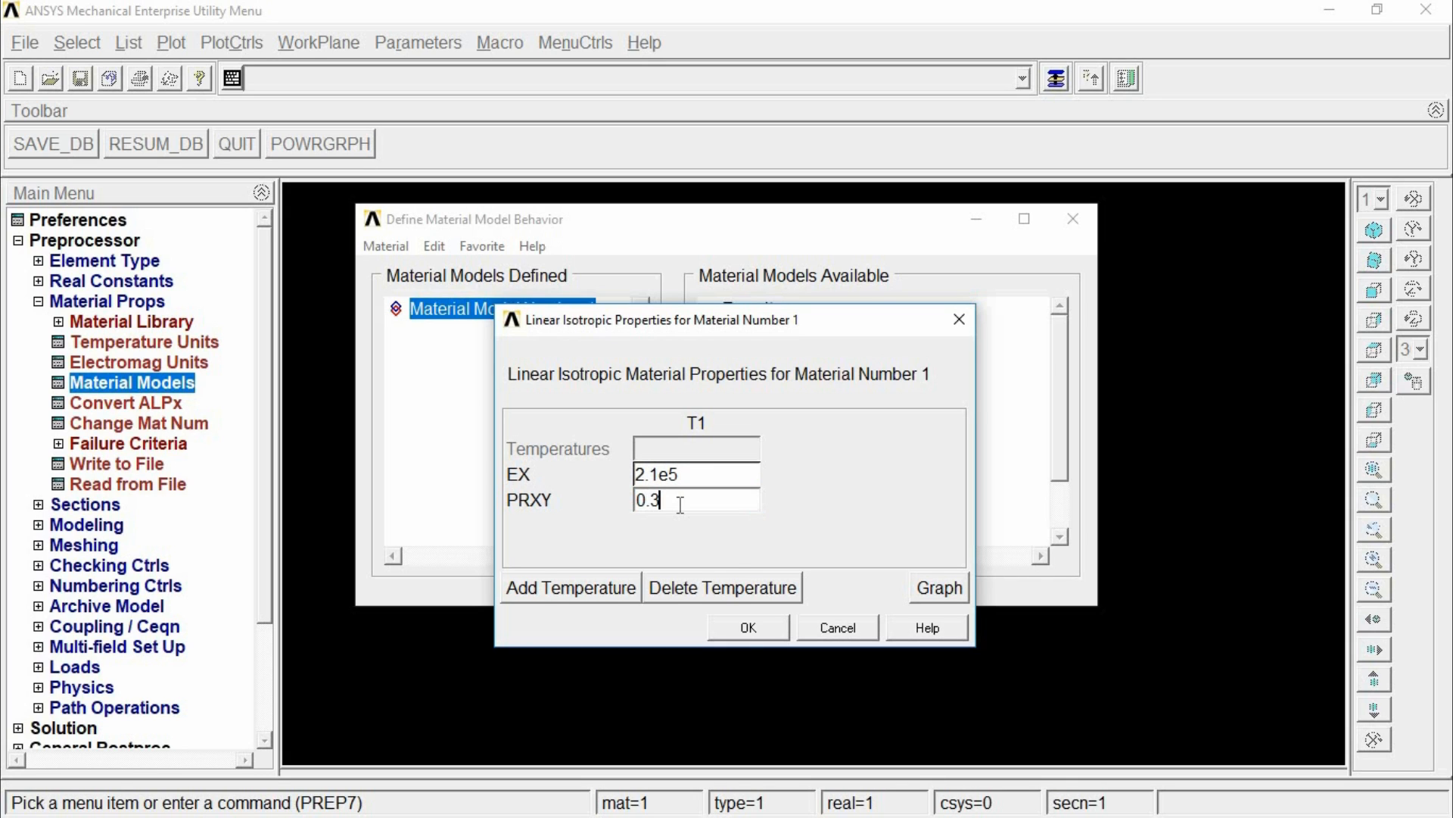
click(739, 631)
click(1073, 218)
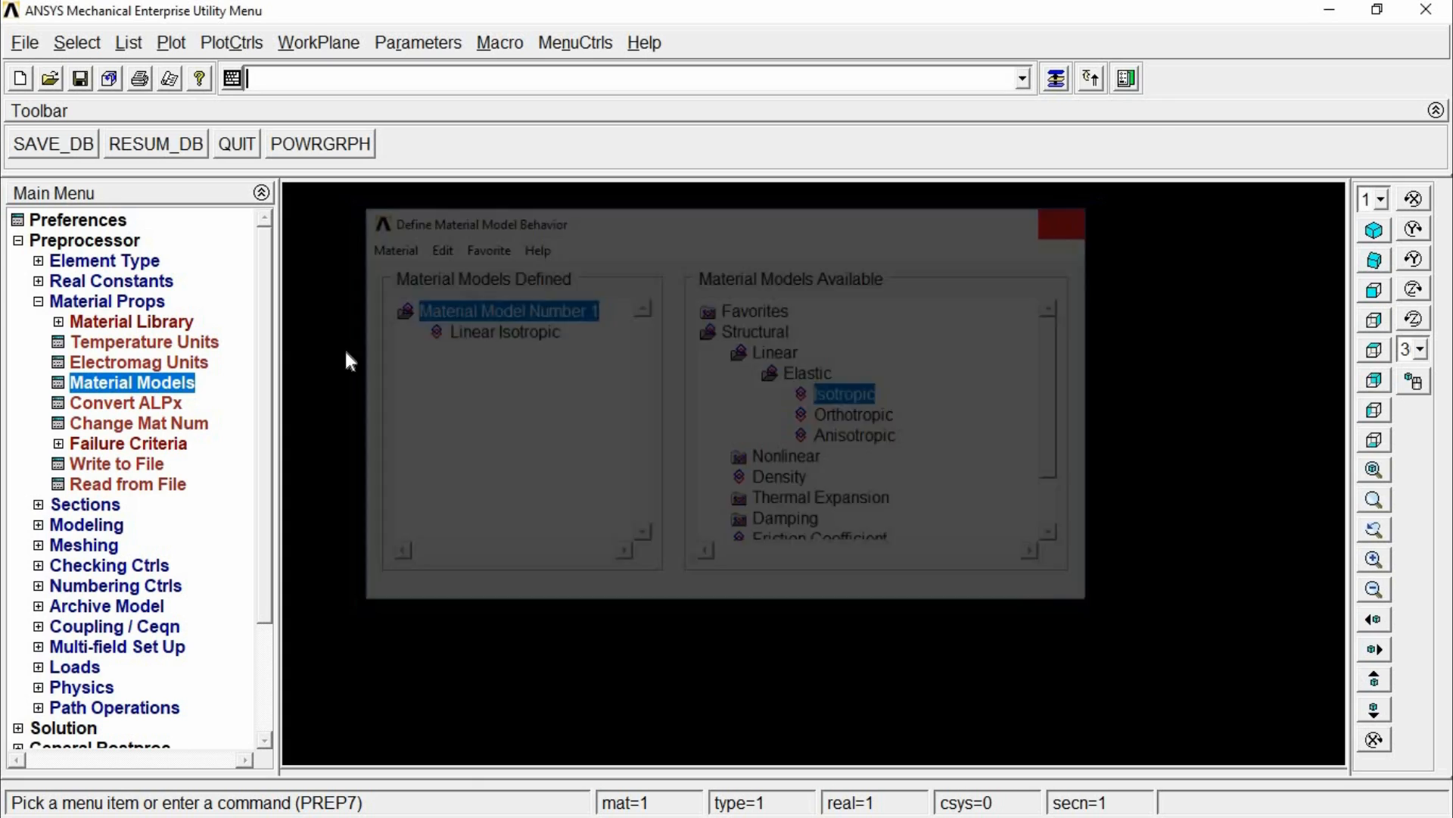
click(140, 303)
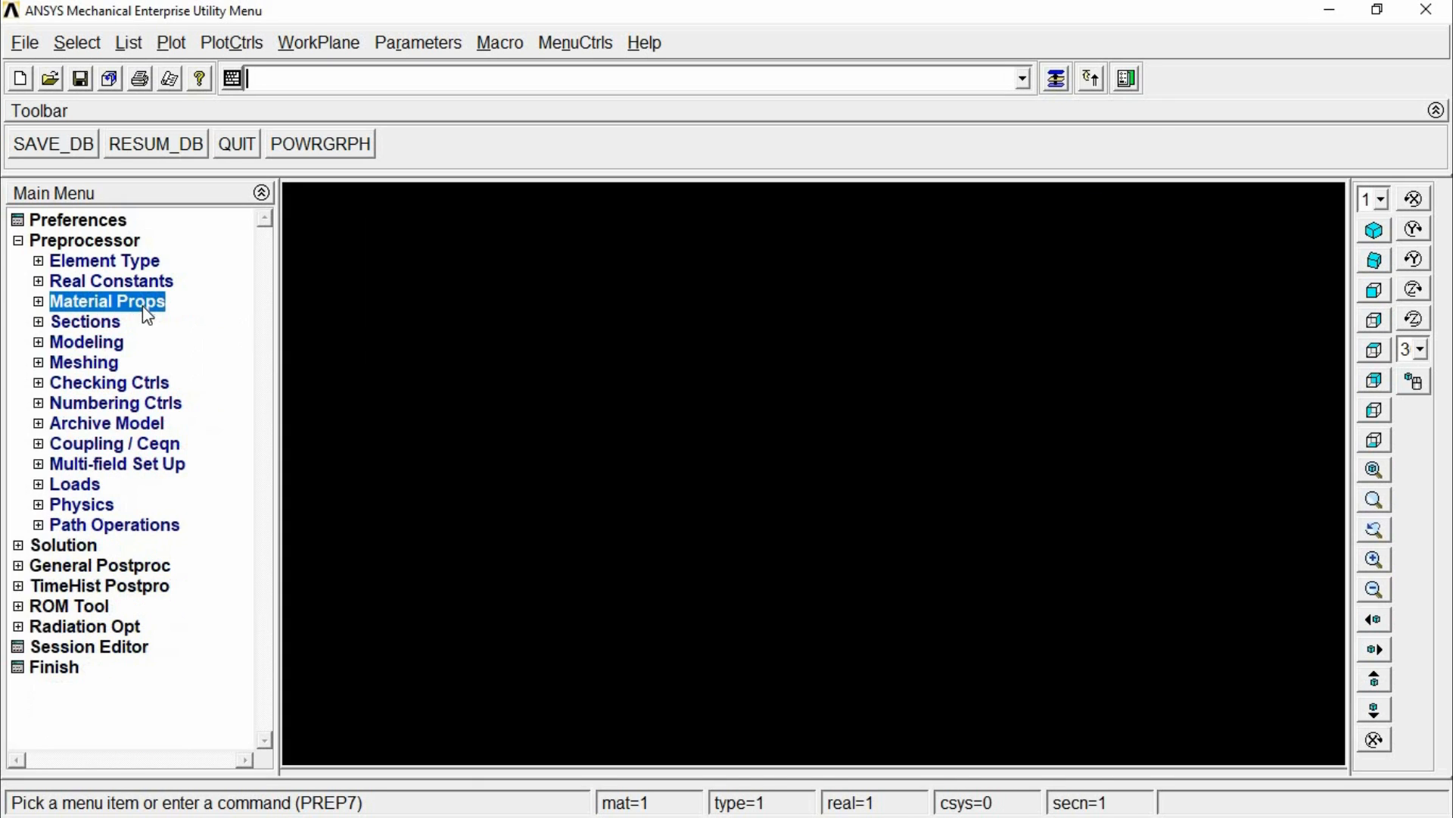
Start creating a rectangular area by dimensions
click(90, 343)
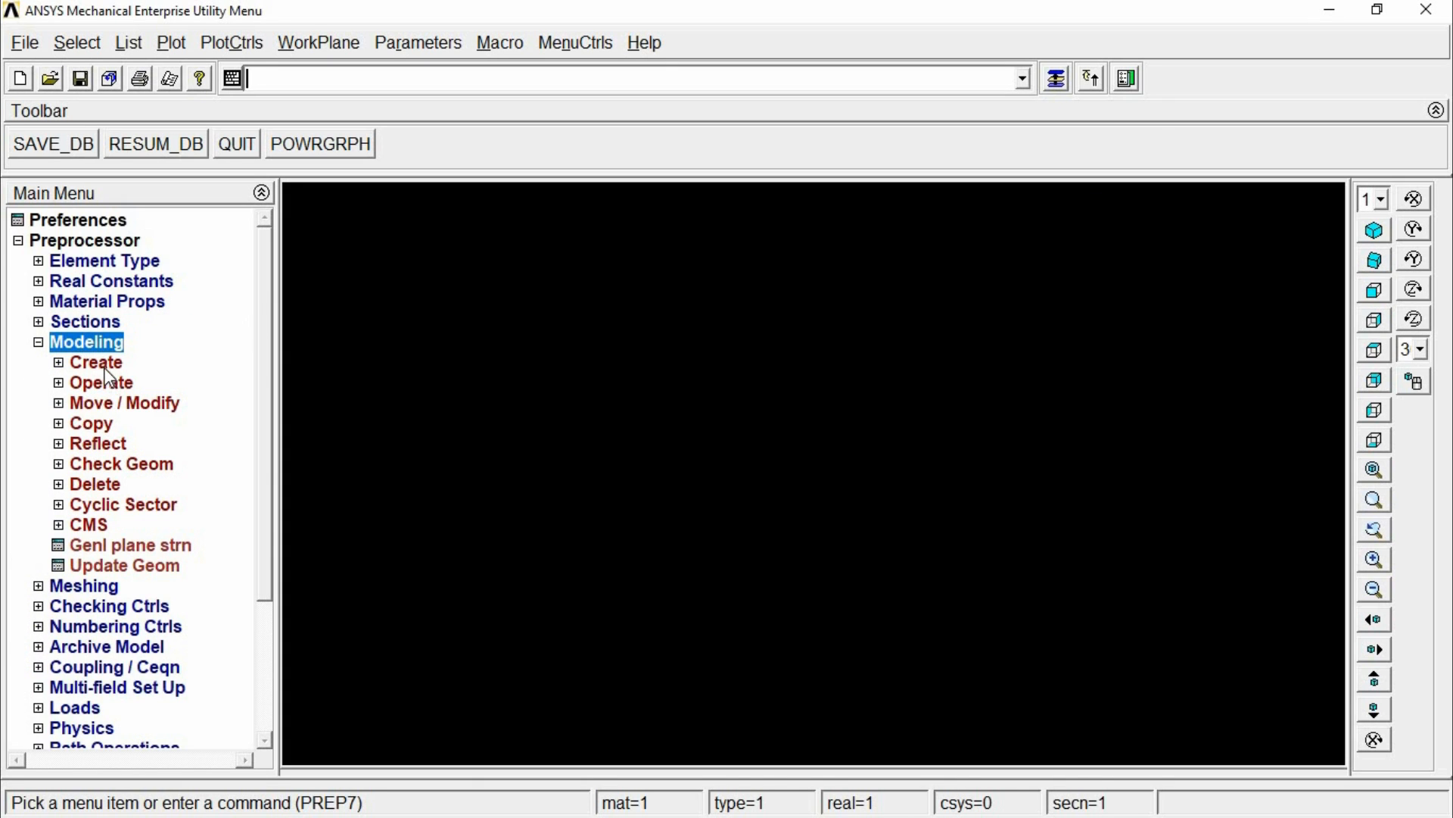
click(97, 362)
click(113, 402)
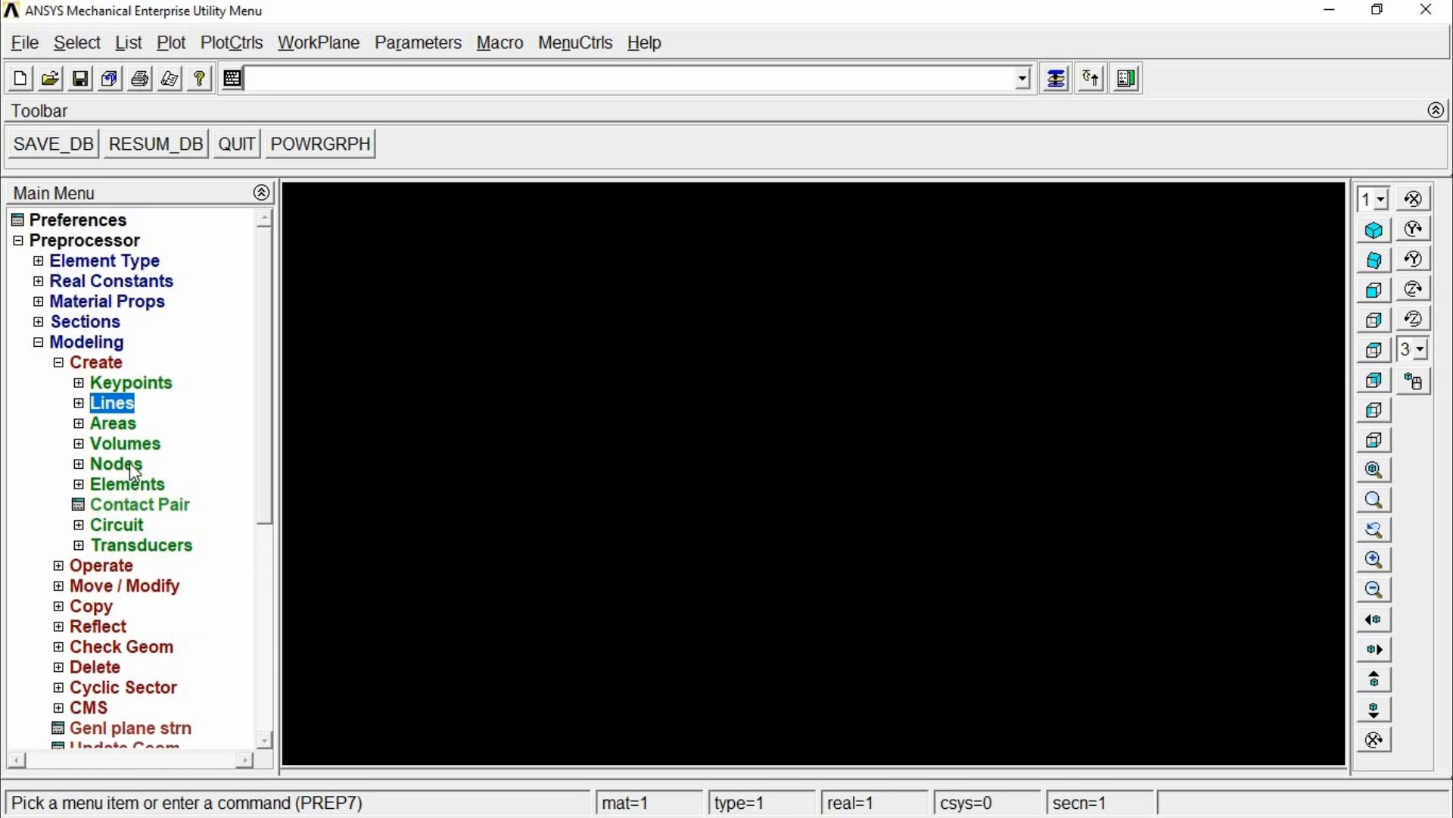
click(121, 425)
click(145, 464)
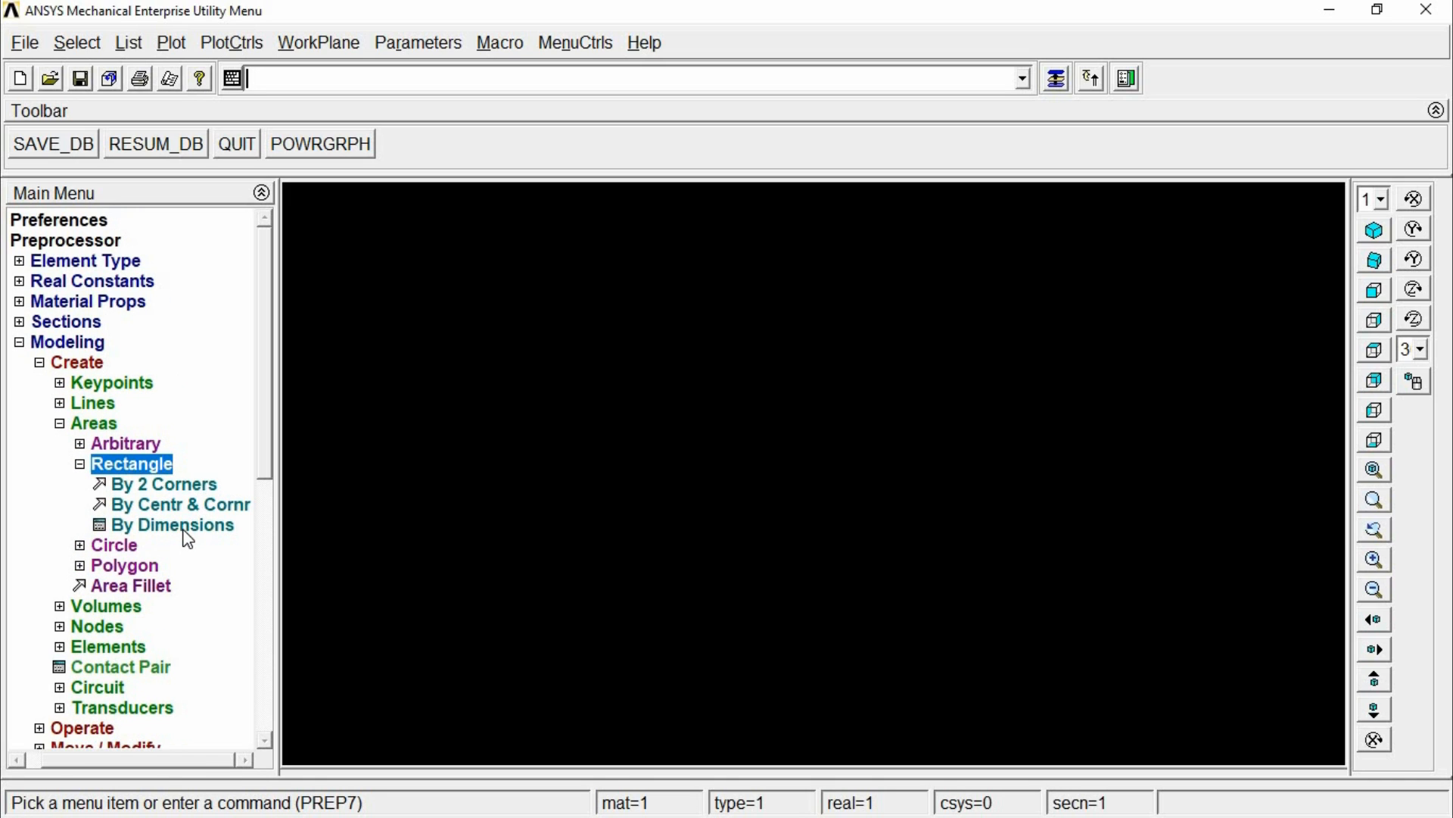
click(184, 527)
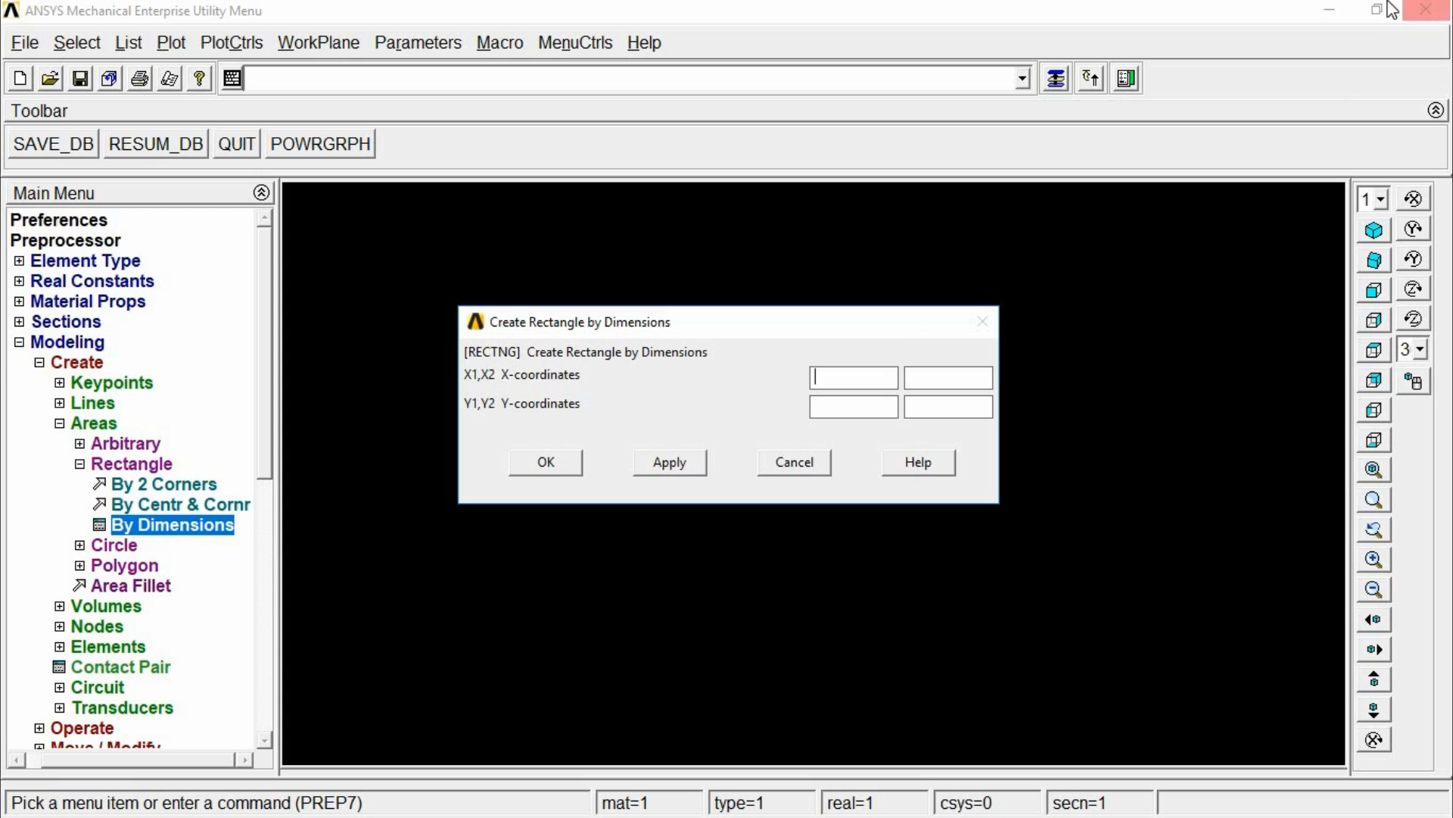
Switch to Microsoft Edge to review the plate drawing in the lab PDF, and return to ANSYS Mechanical APDL
click(1323, 8)
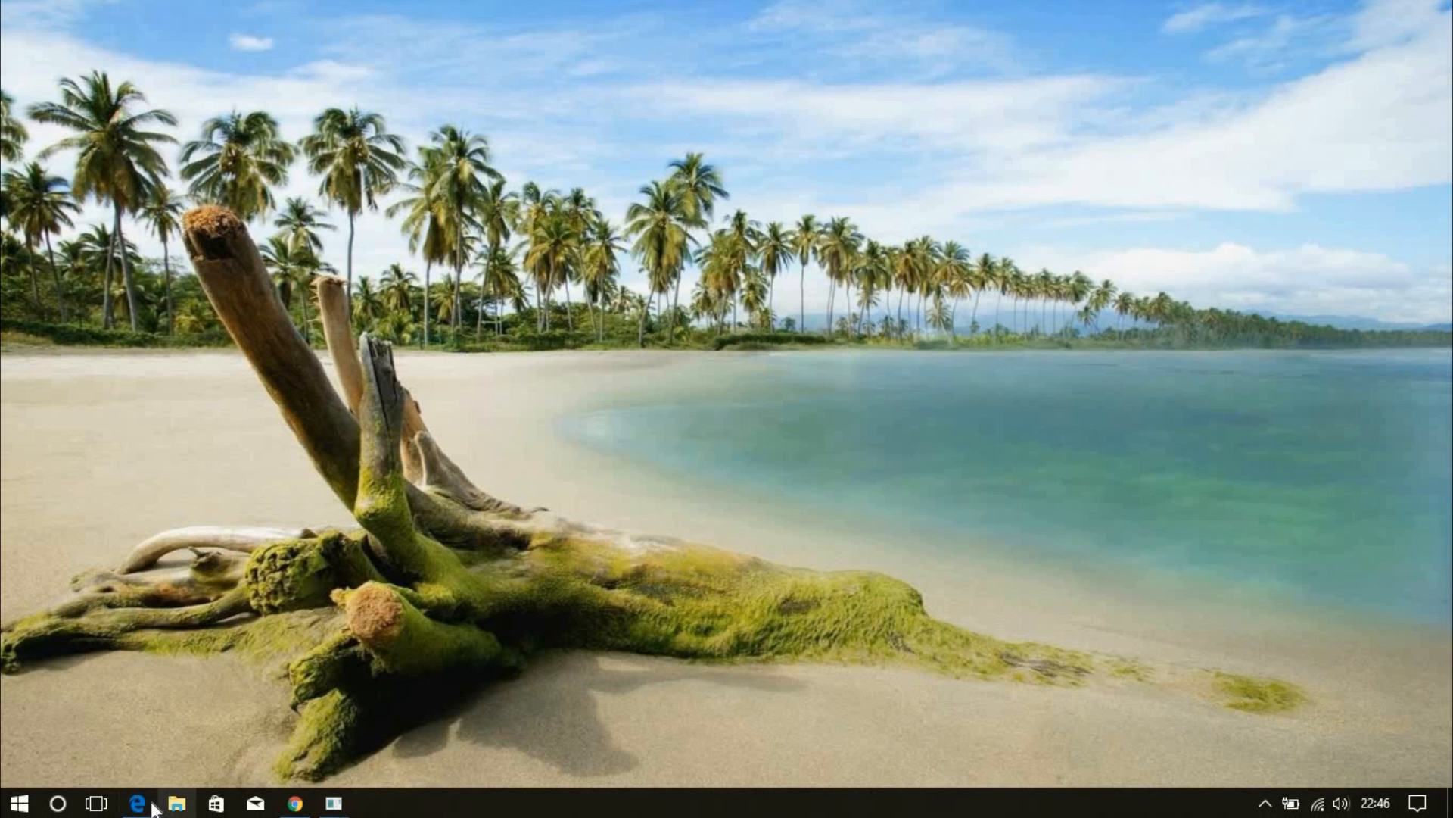
click(151, 802)
click(172, 9)
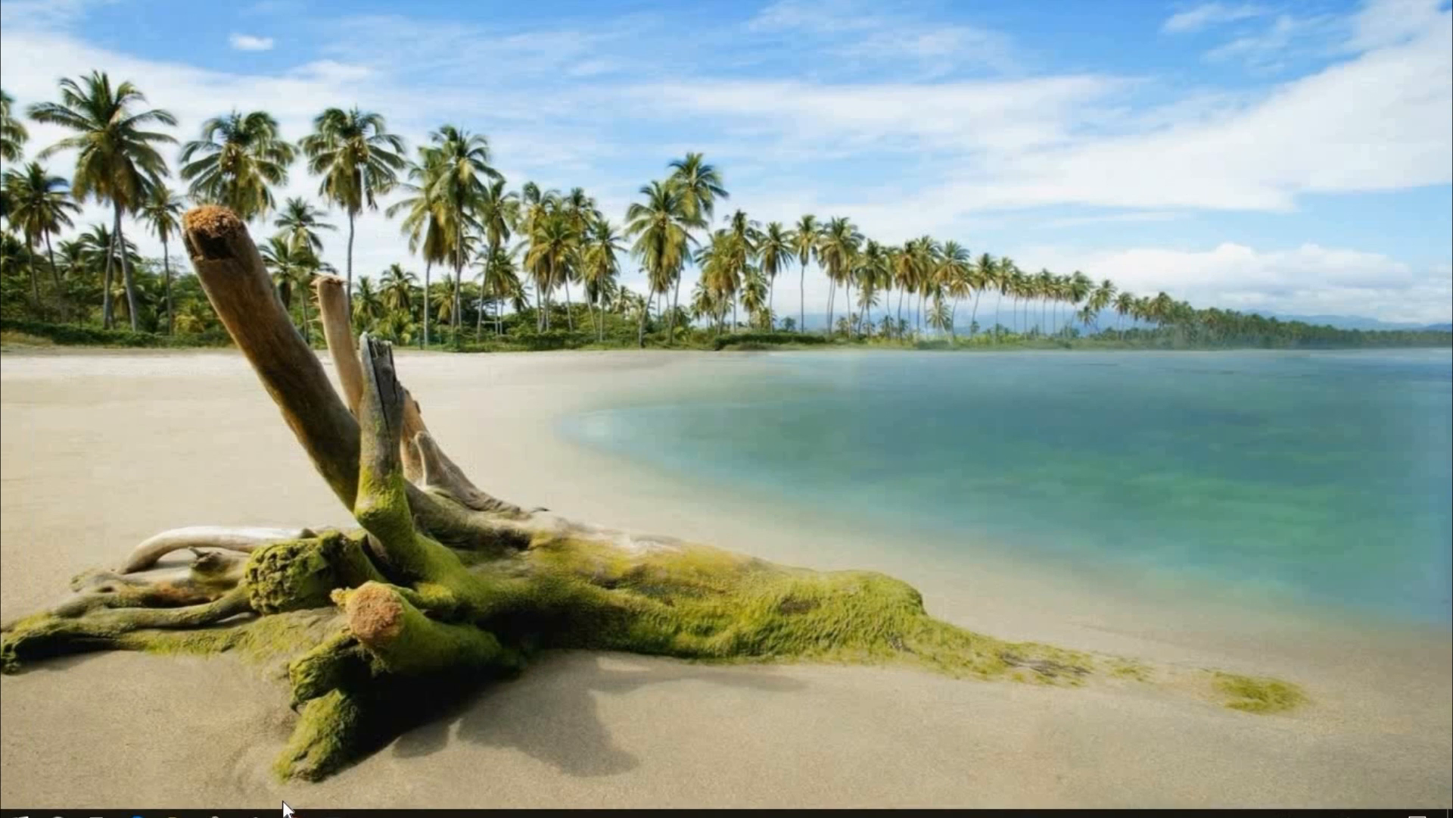
mouse_move(342, 805)
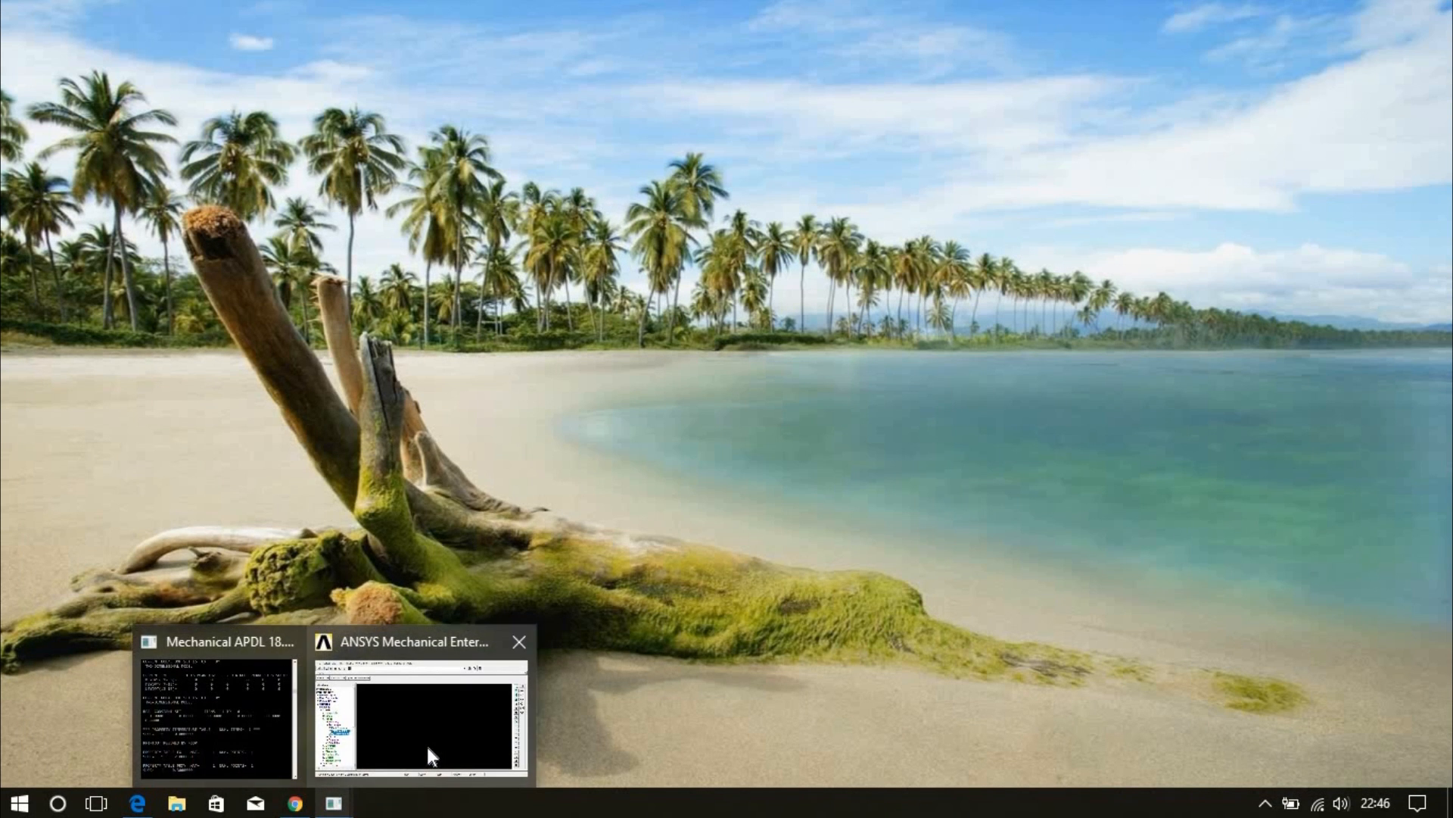
click(427, 747)
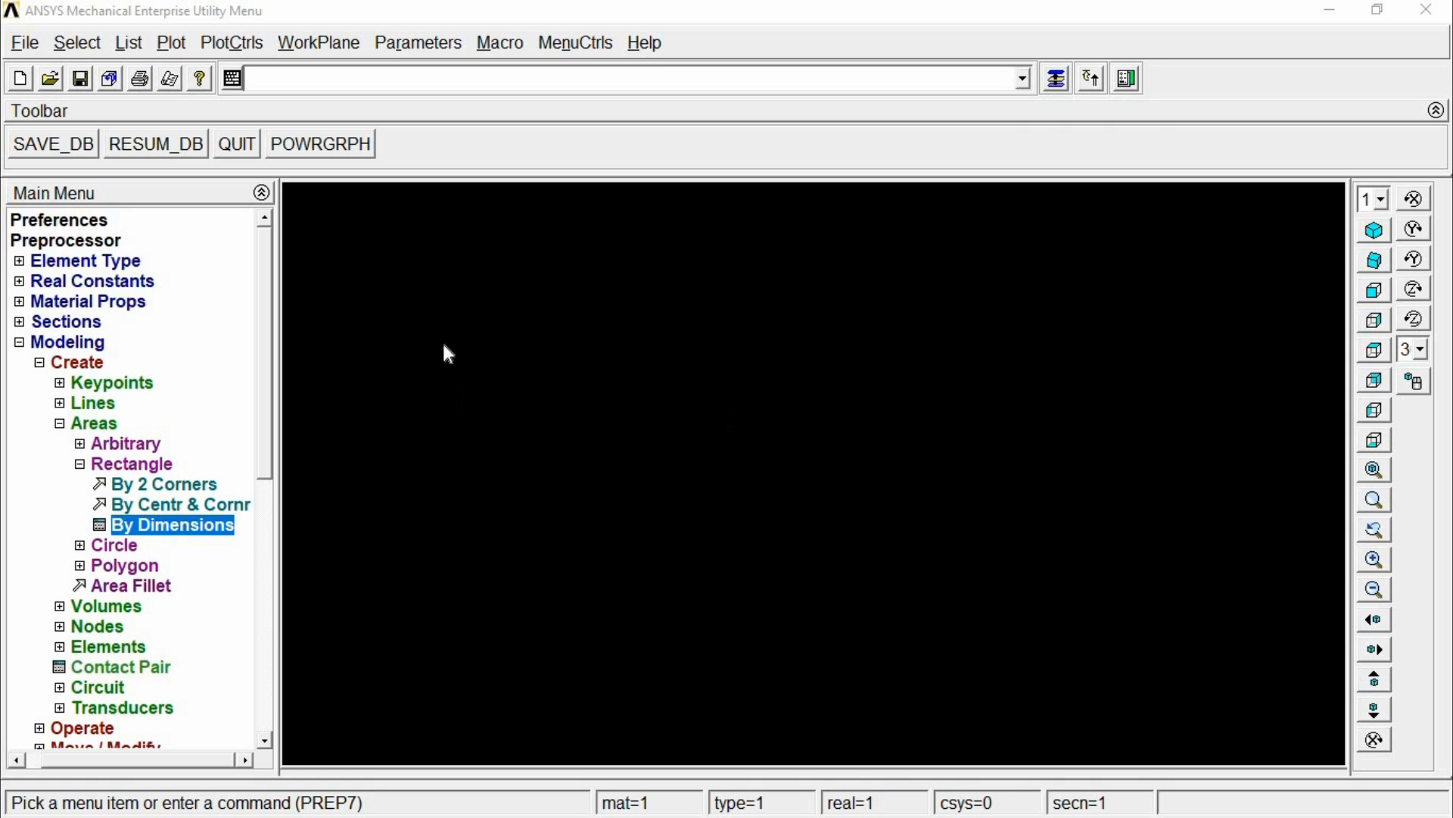
Bring back the hidden rectangle dialog and set the X-coordinates to 0 and 30 and the Y-coordinates to 0 and 20
click(1058, 81)
click(856, 377)
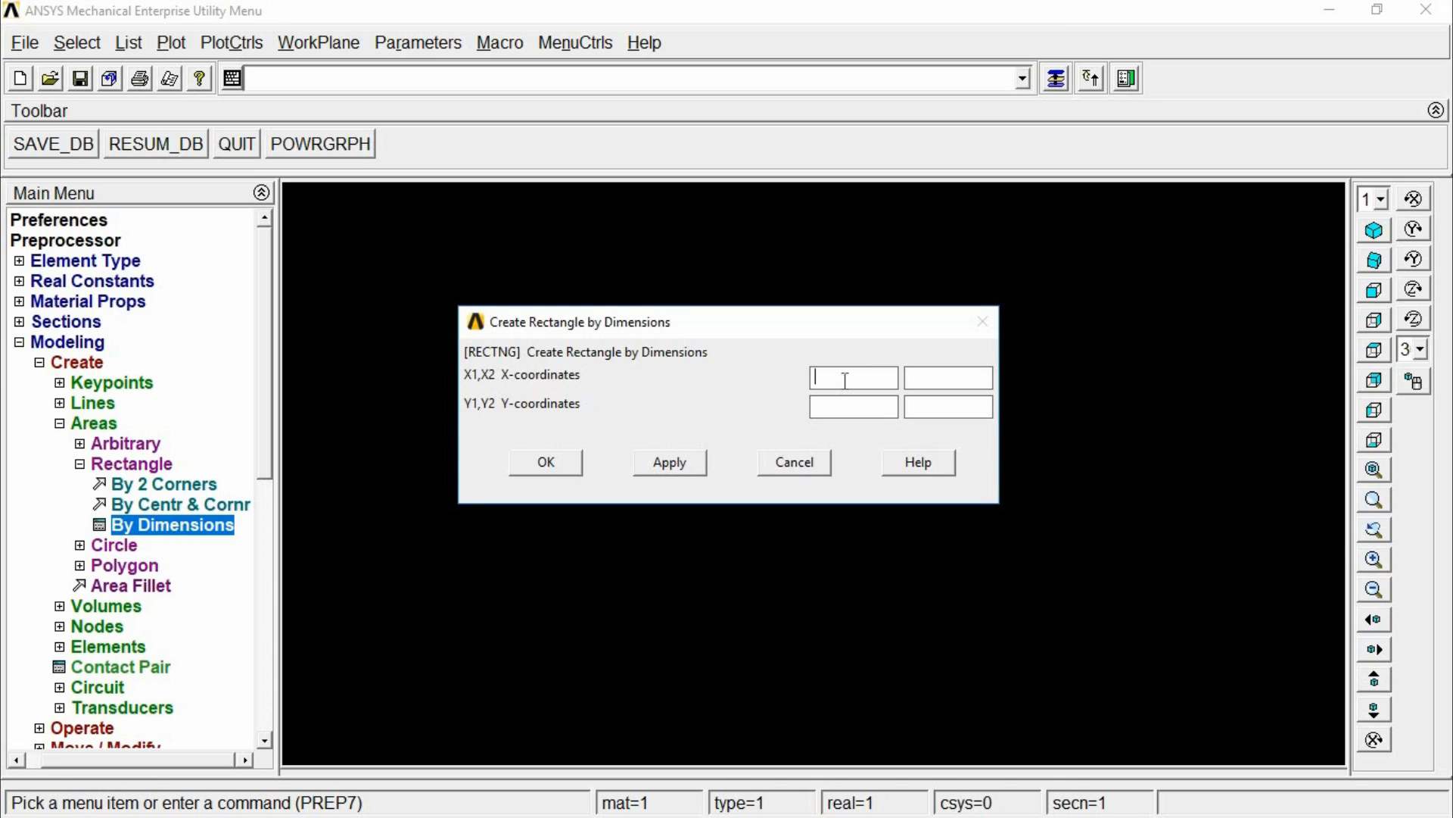
text(0)
click(876, 409)
text(0)
text(30)
click(966, 406)
text(20)
Recheck the plate dimensions in the PDF in Microsoft Edge, and create the rectangle in ANSYS with the entered coordinates
click(1326, 11)
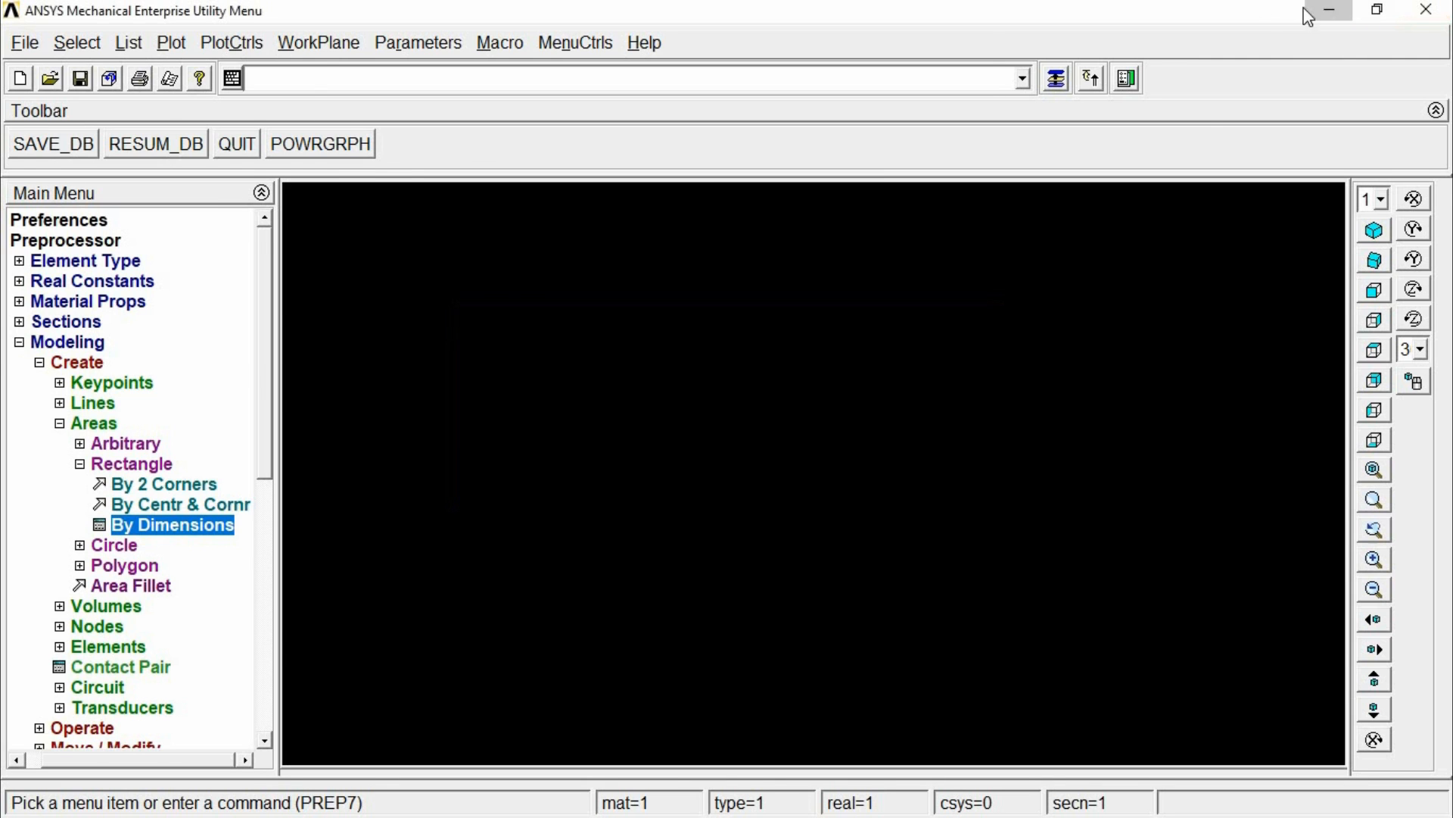
click(137, 804)
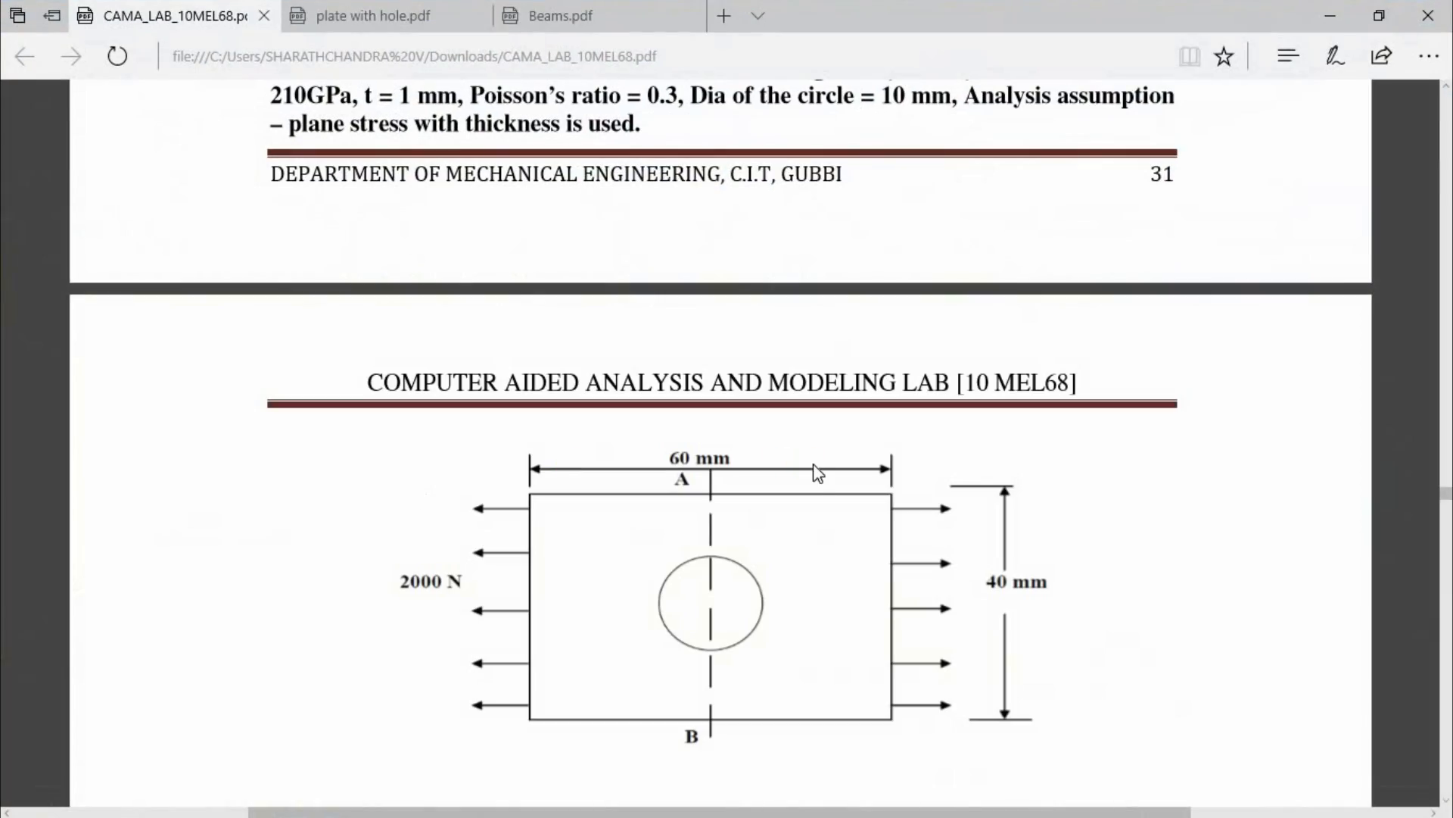
click(1330, 16)
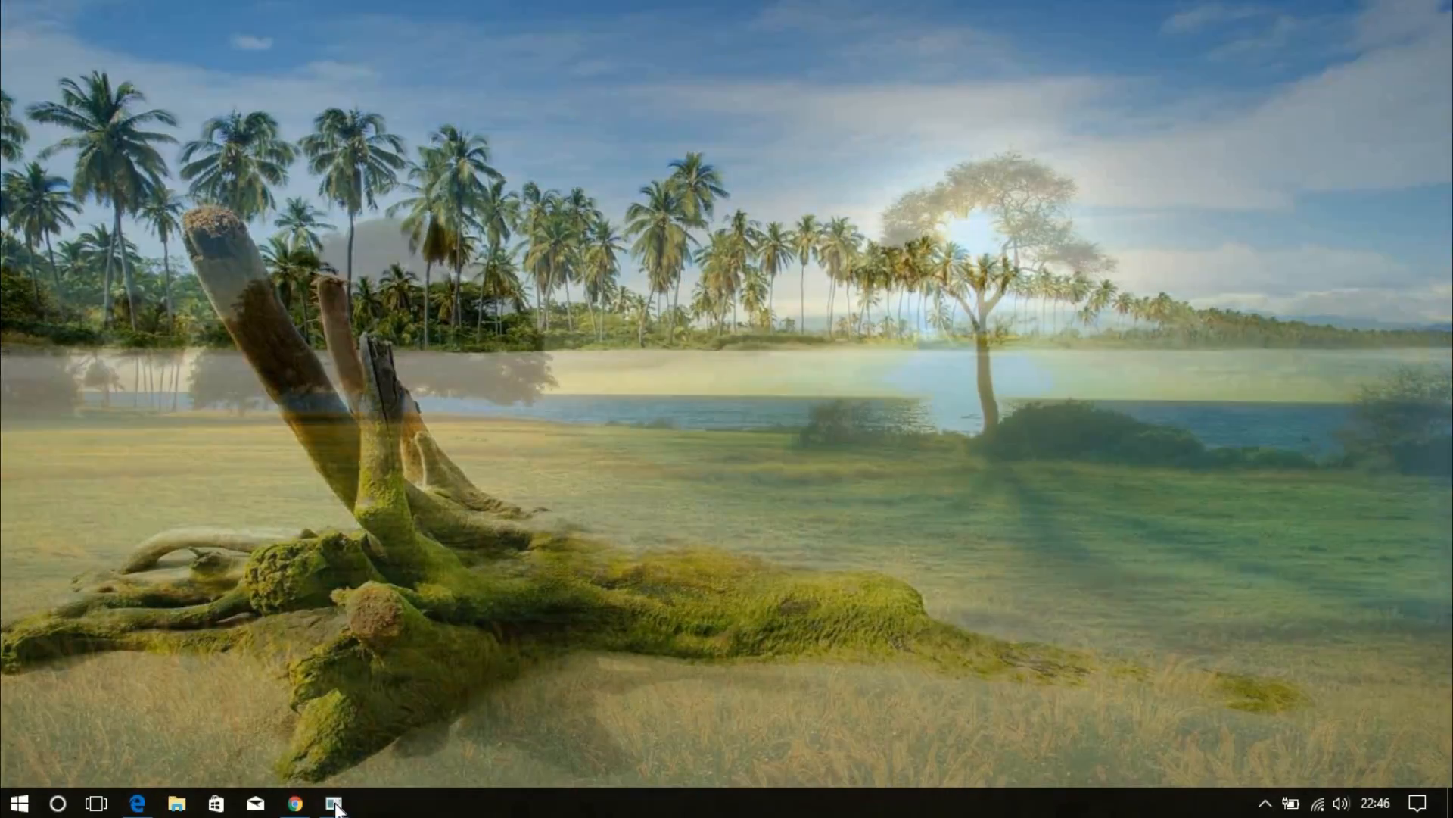
mouse_move(337, 801)
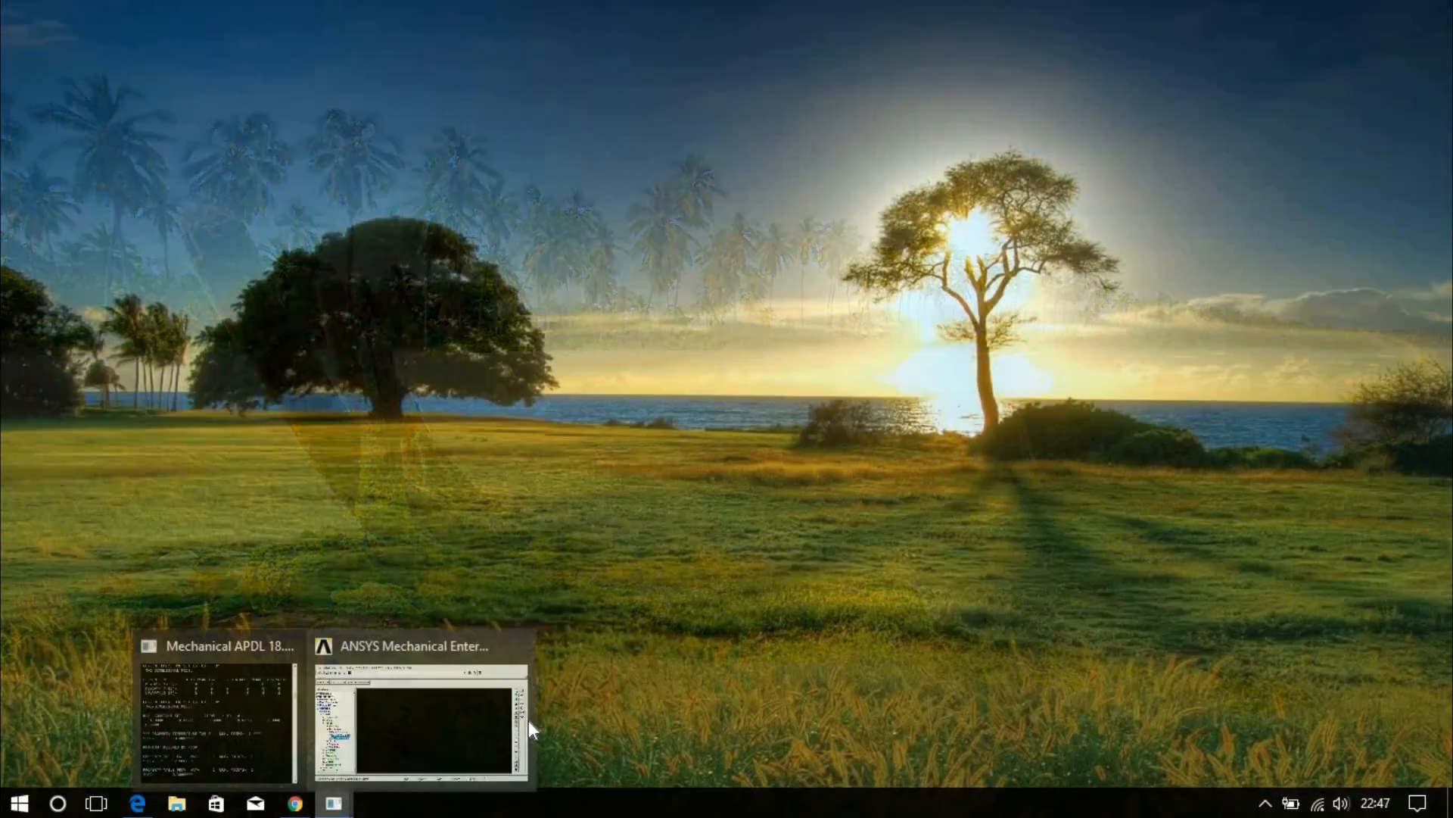
click(522, 719)
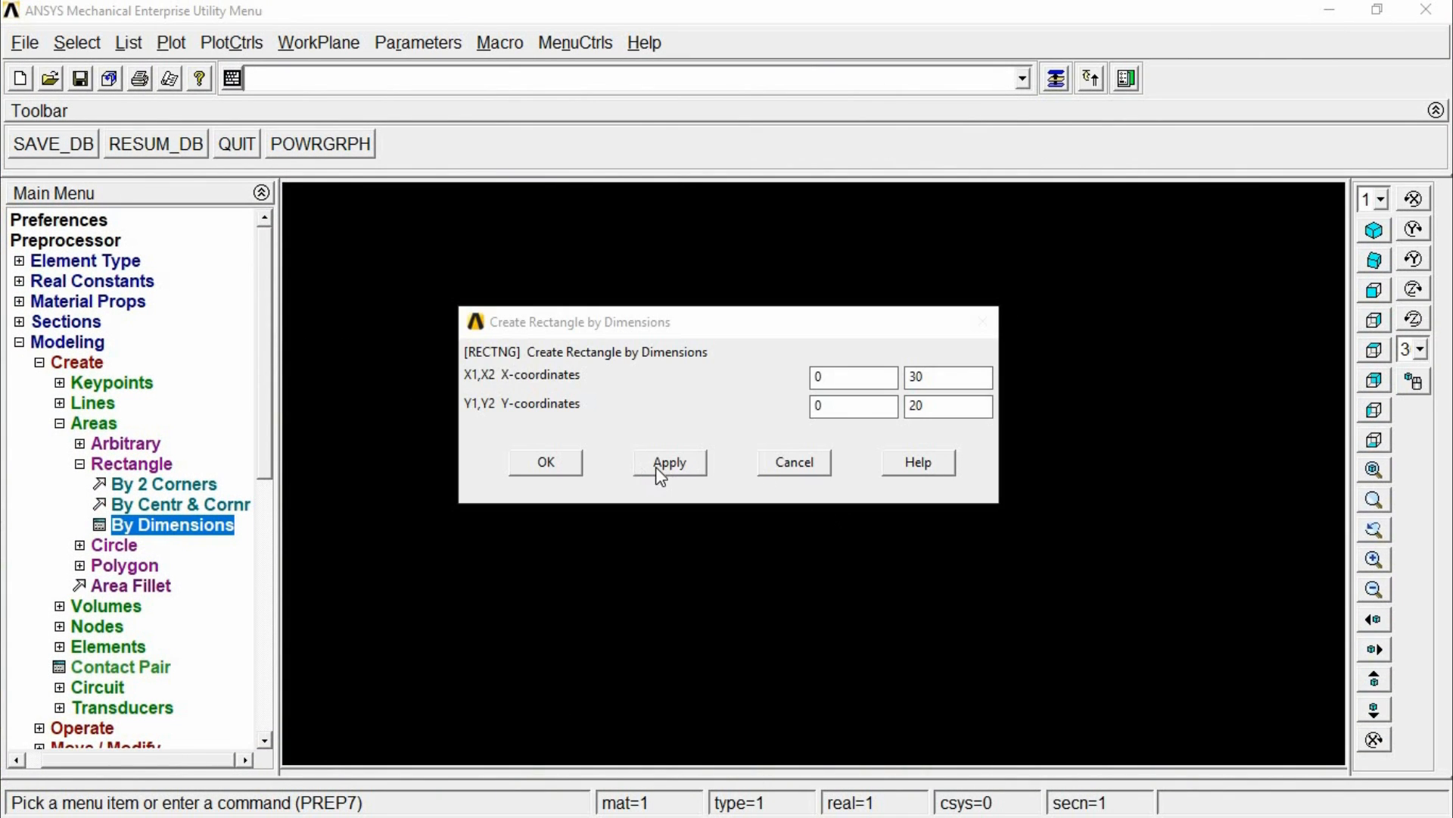
click(548, 463)
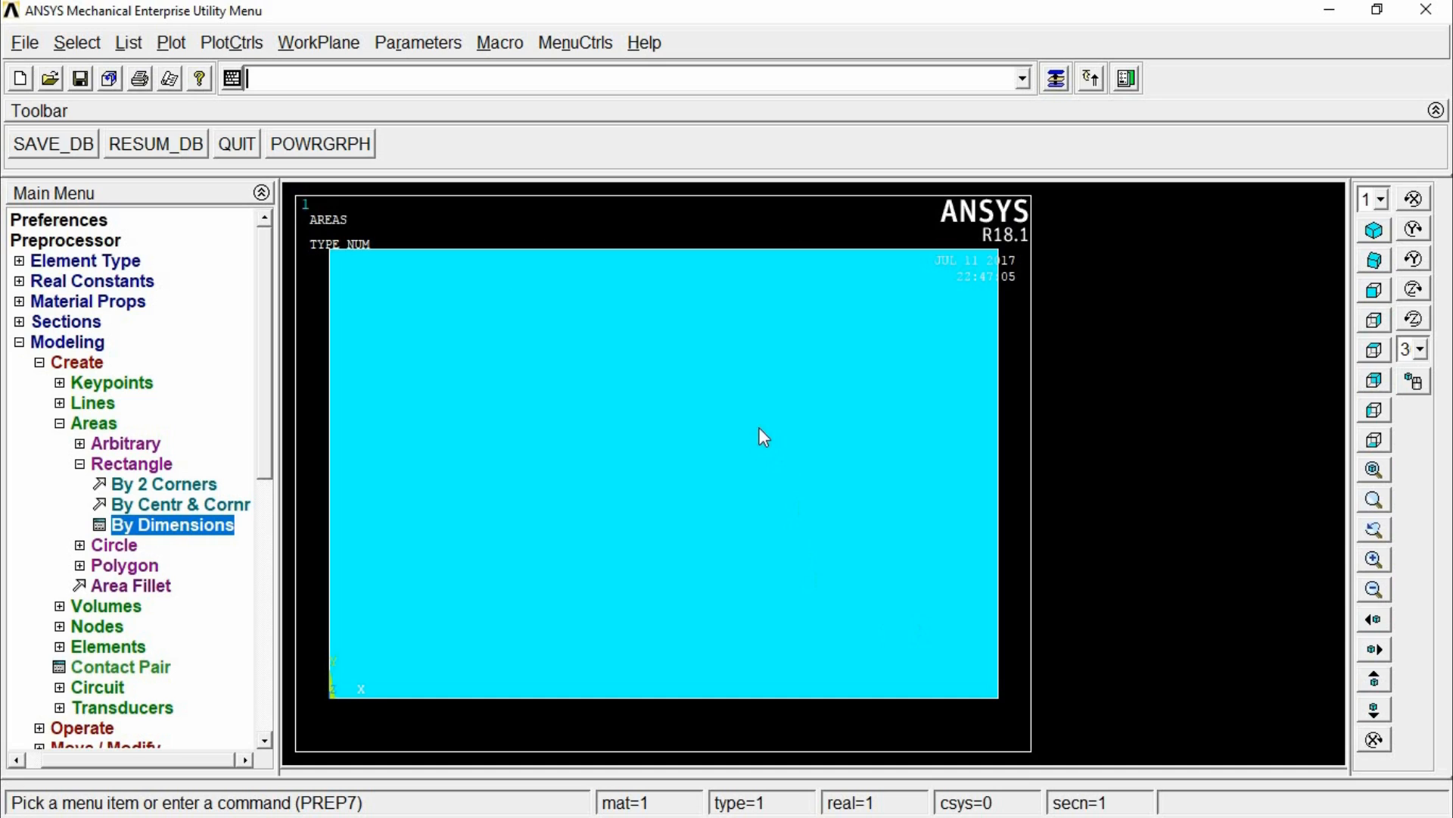
scroll(752, 421, down, 3)
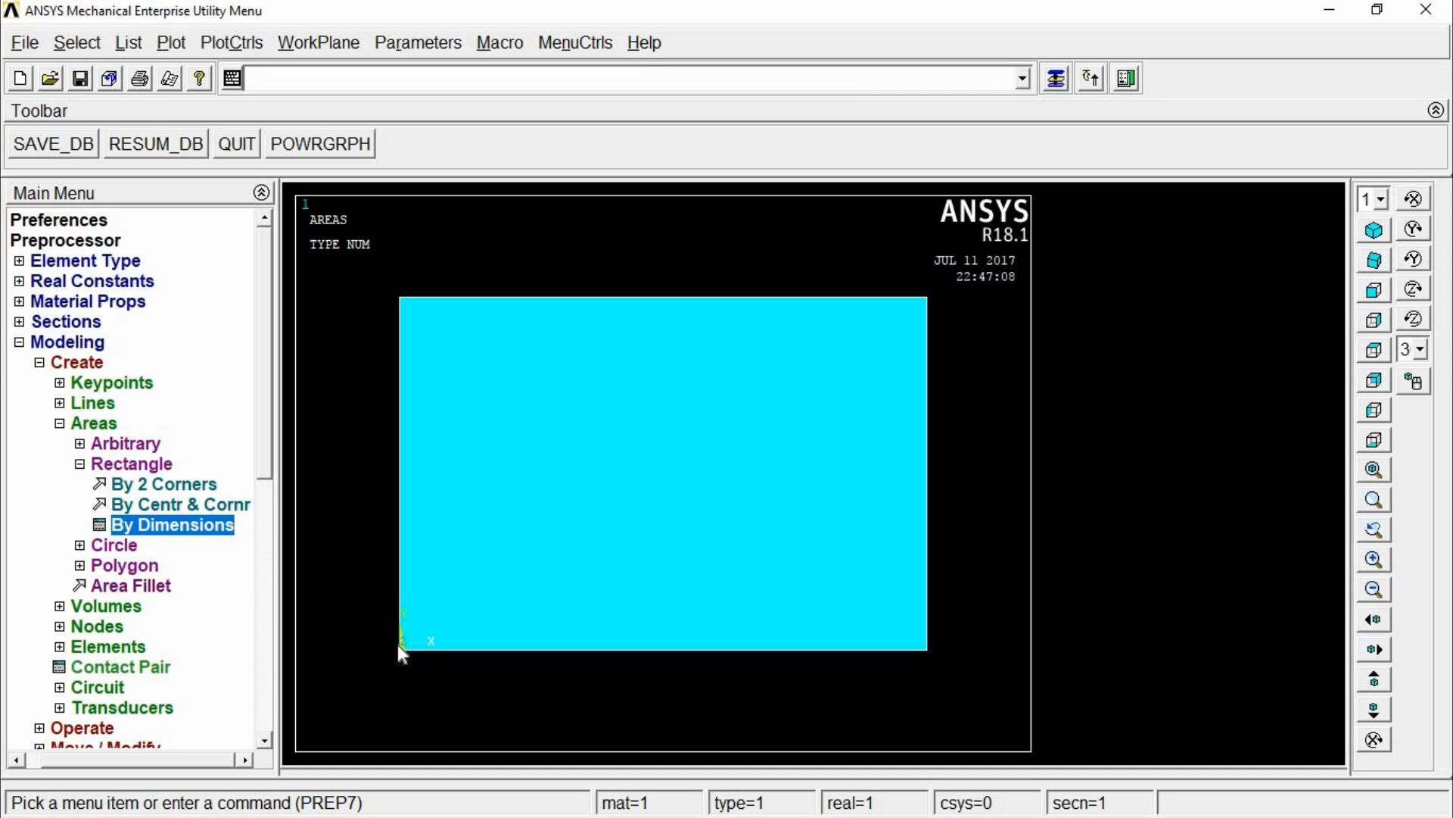
Create a solid circular area centred at WP X 0, WP Y 0 with a radius of 5
click(114, 461)
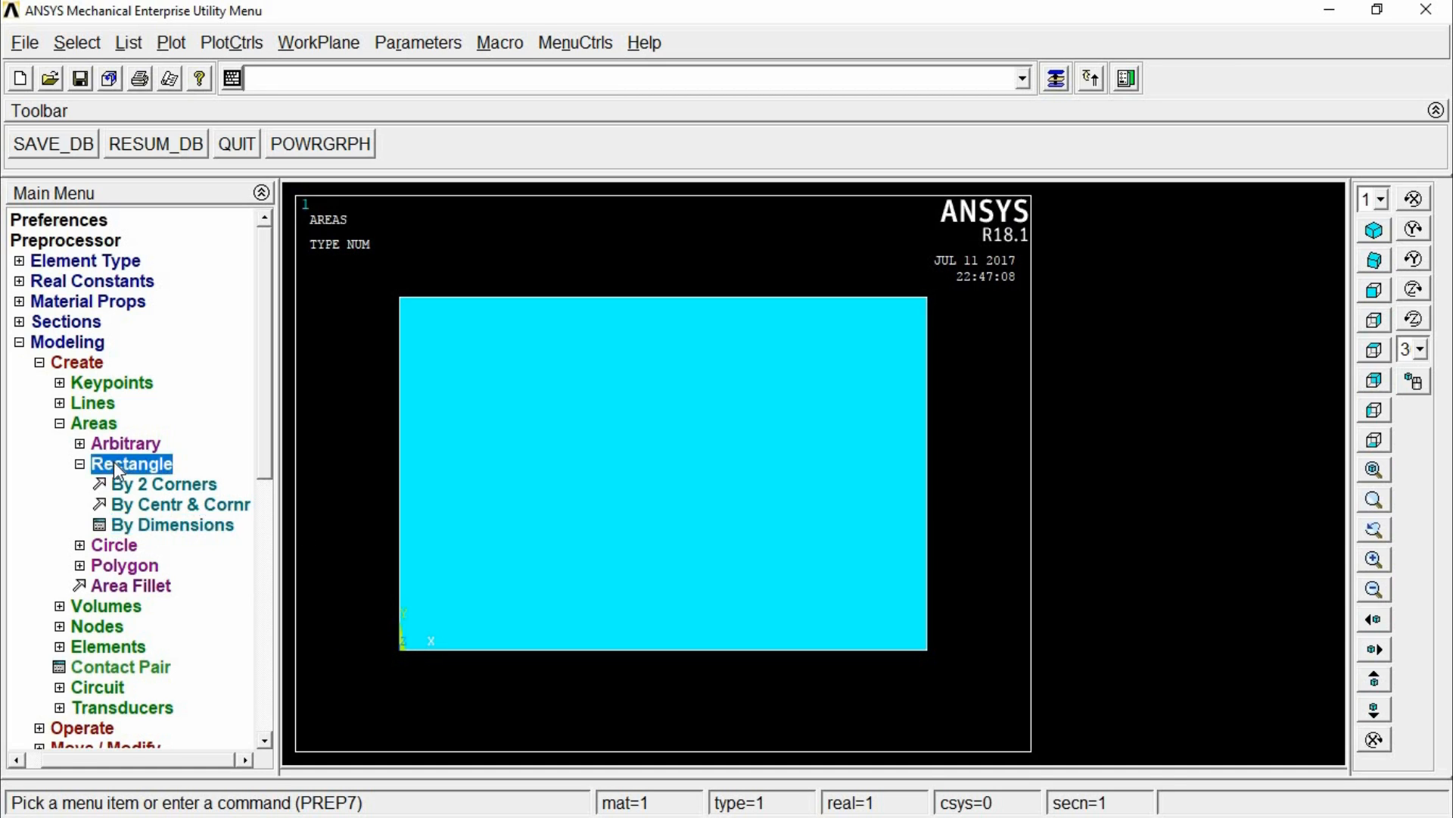
click(124, 488)
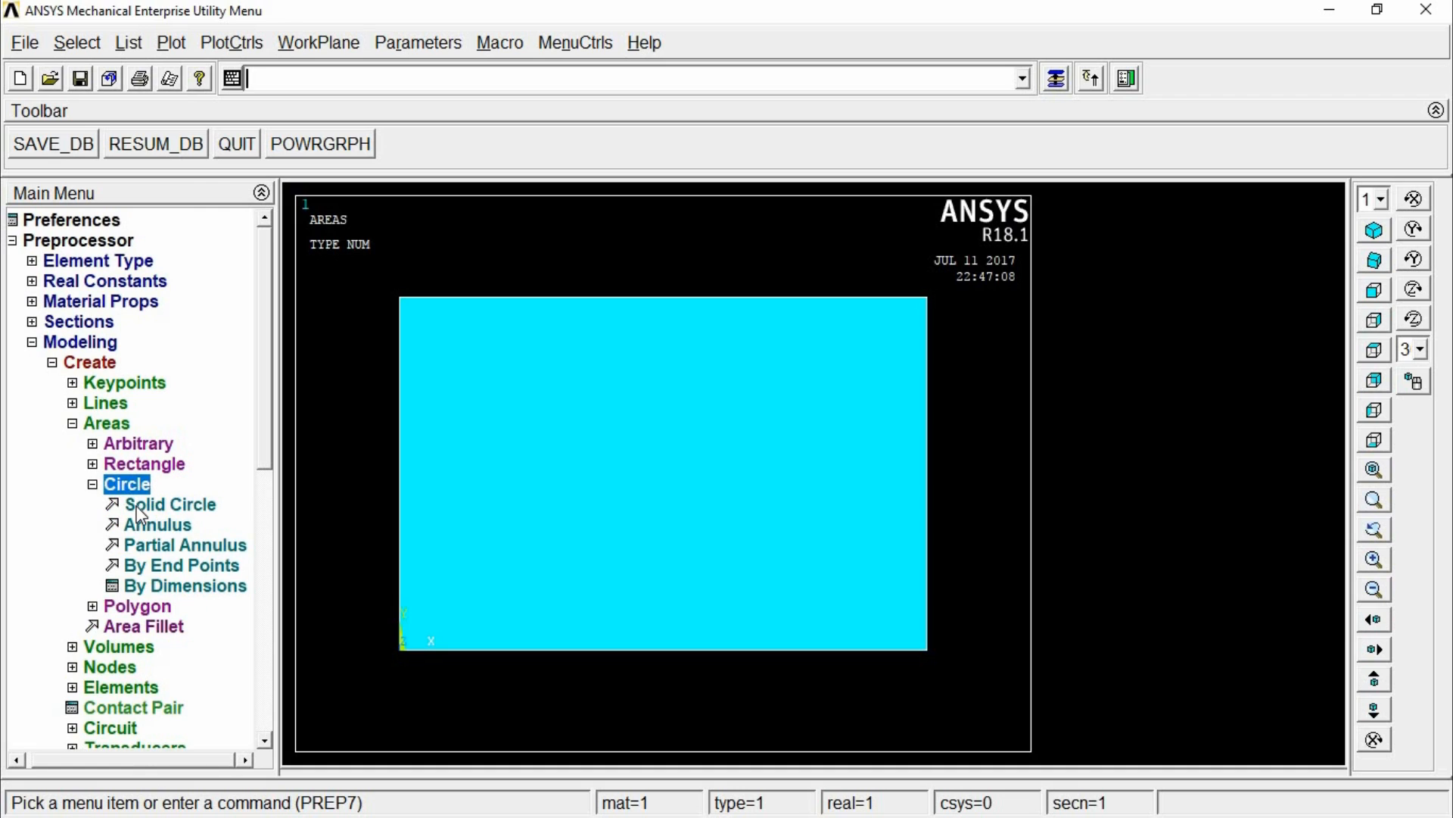
click(140, 506)
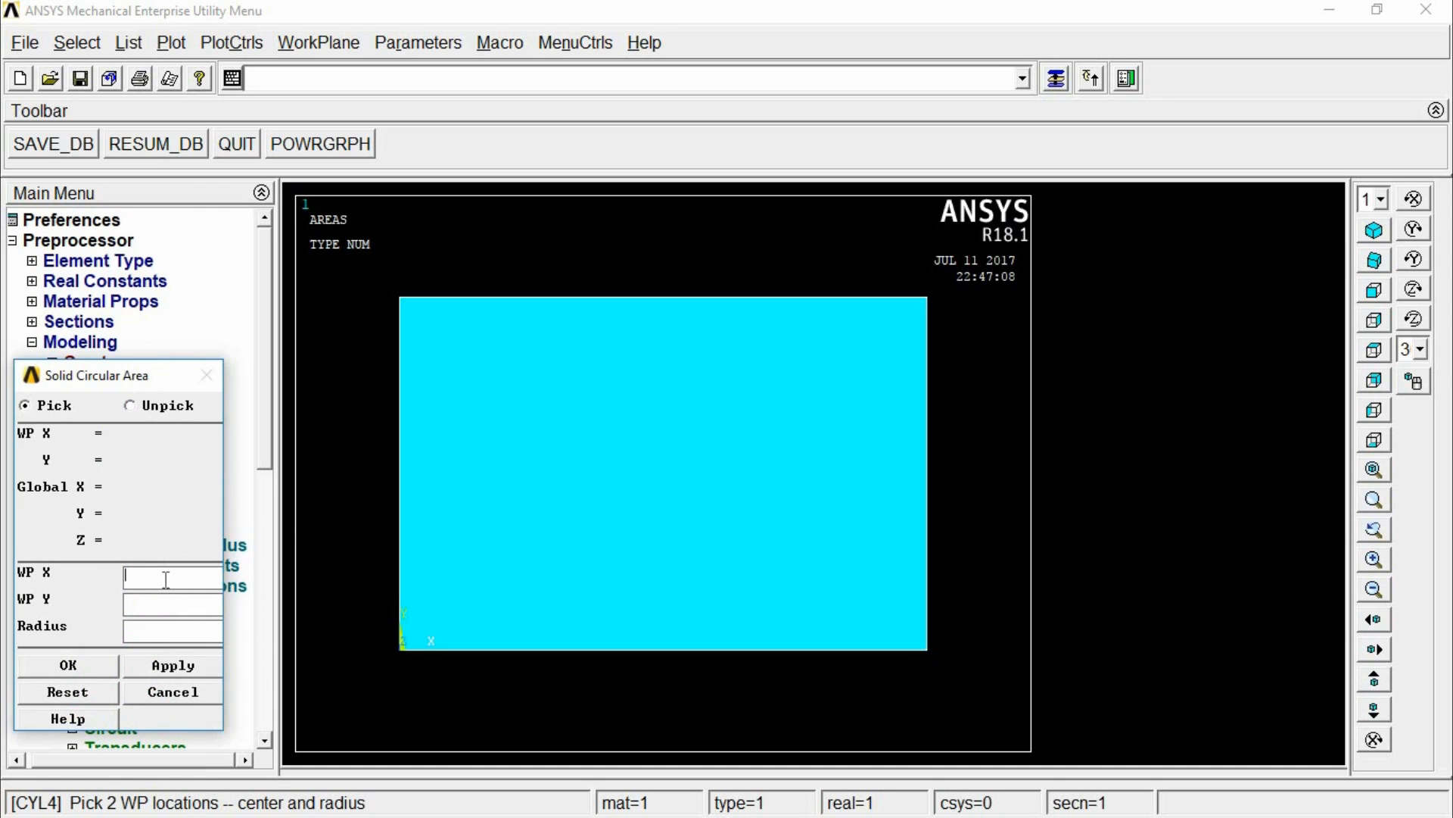
click(165, 579)
text(0)
text(0)
text(5)
click(89, 663)
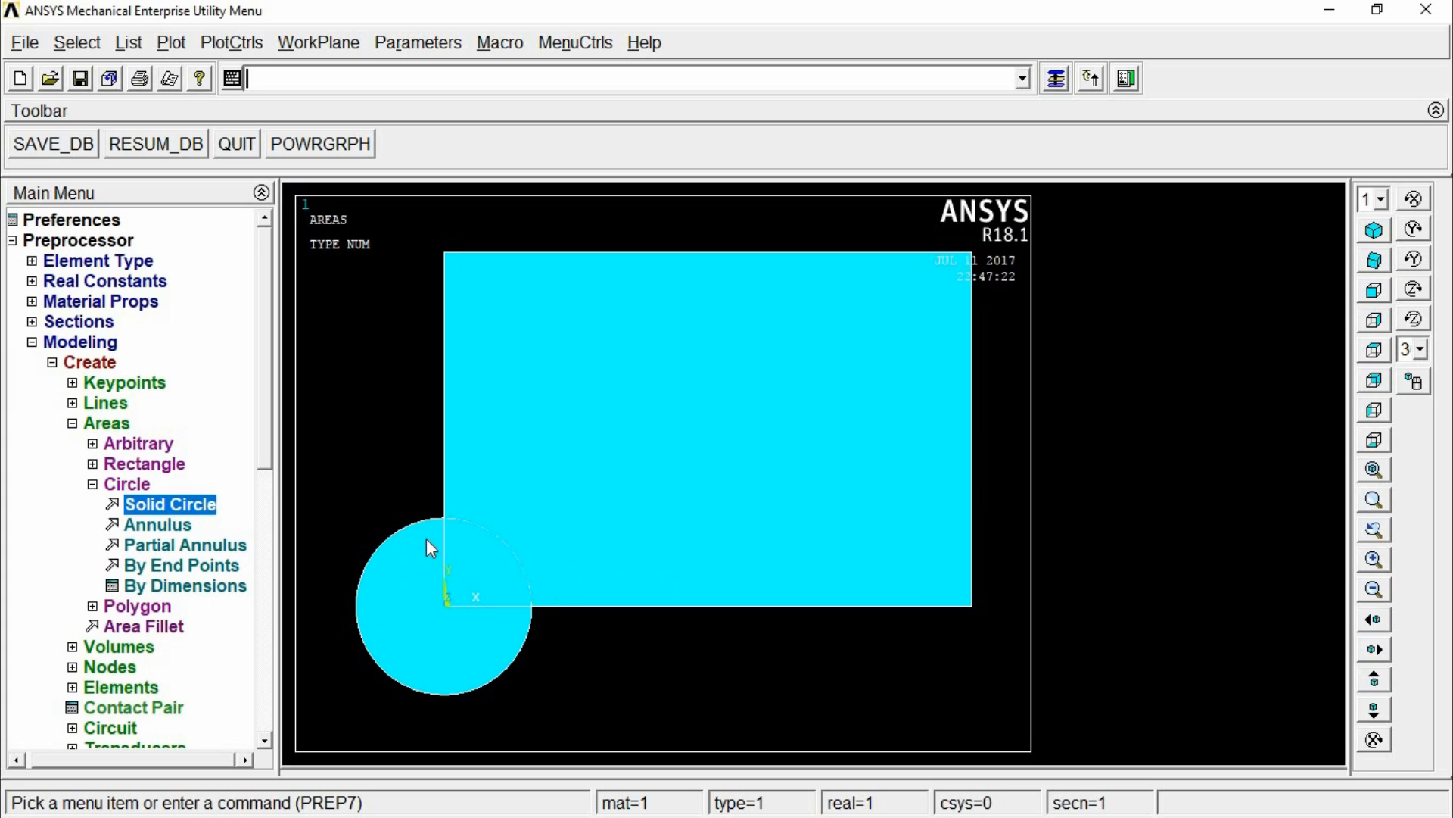
Subtract the circular area from the rectangle with the Boolean Subtract Areas operation to cut the quarter hole
click(129, 483)
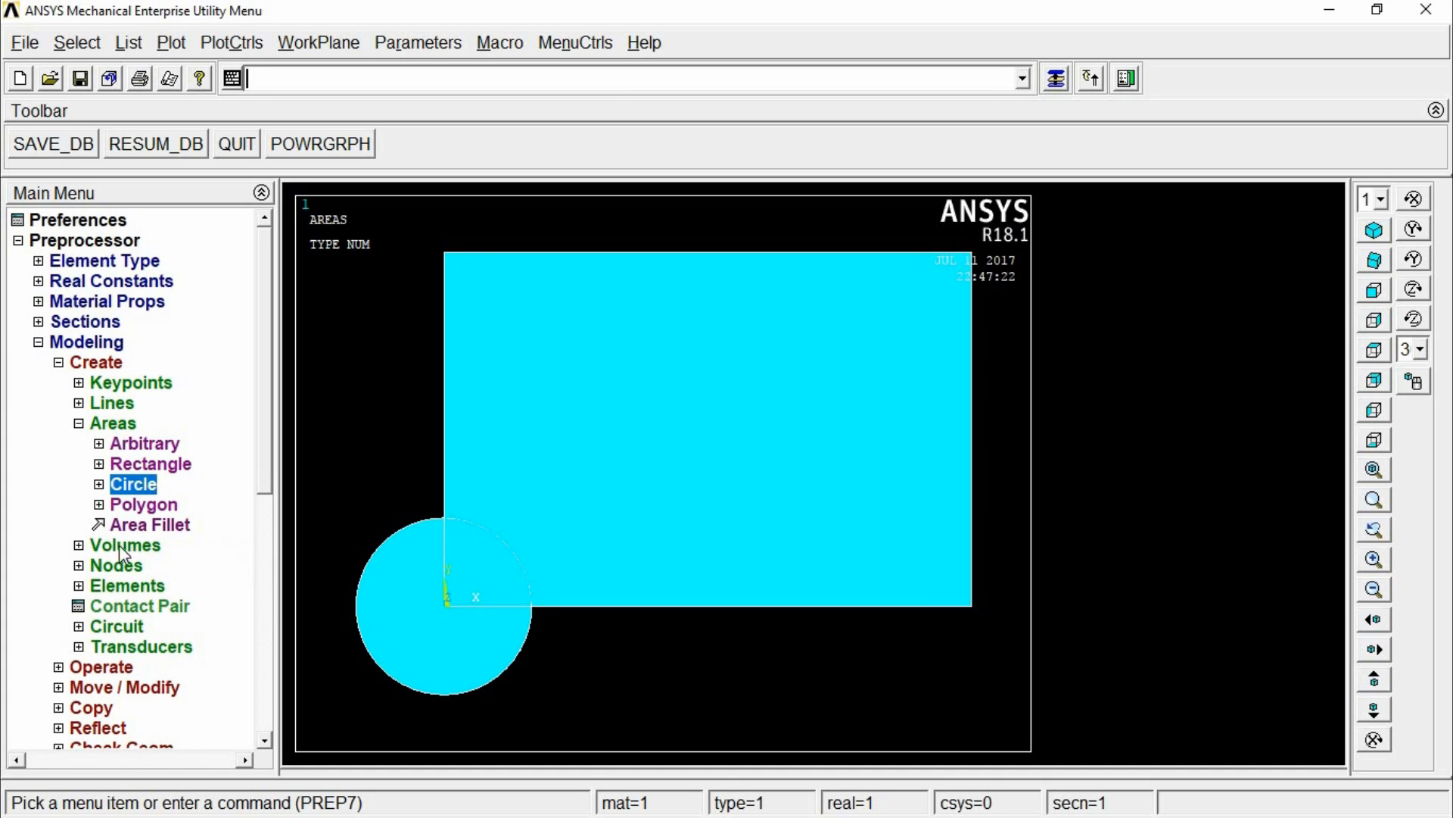
click(73, 363)
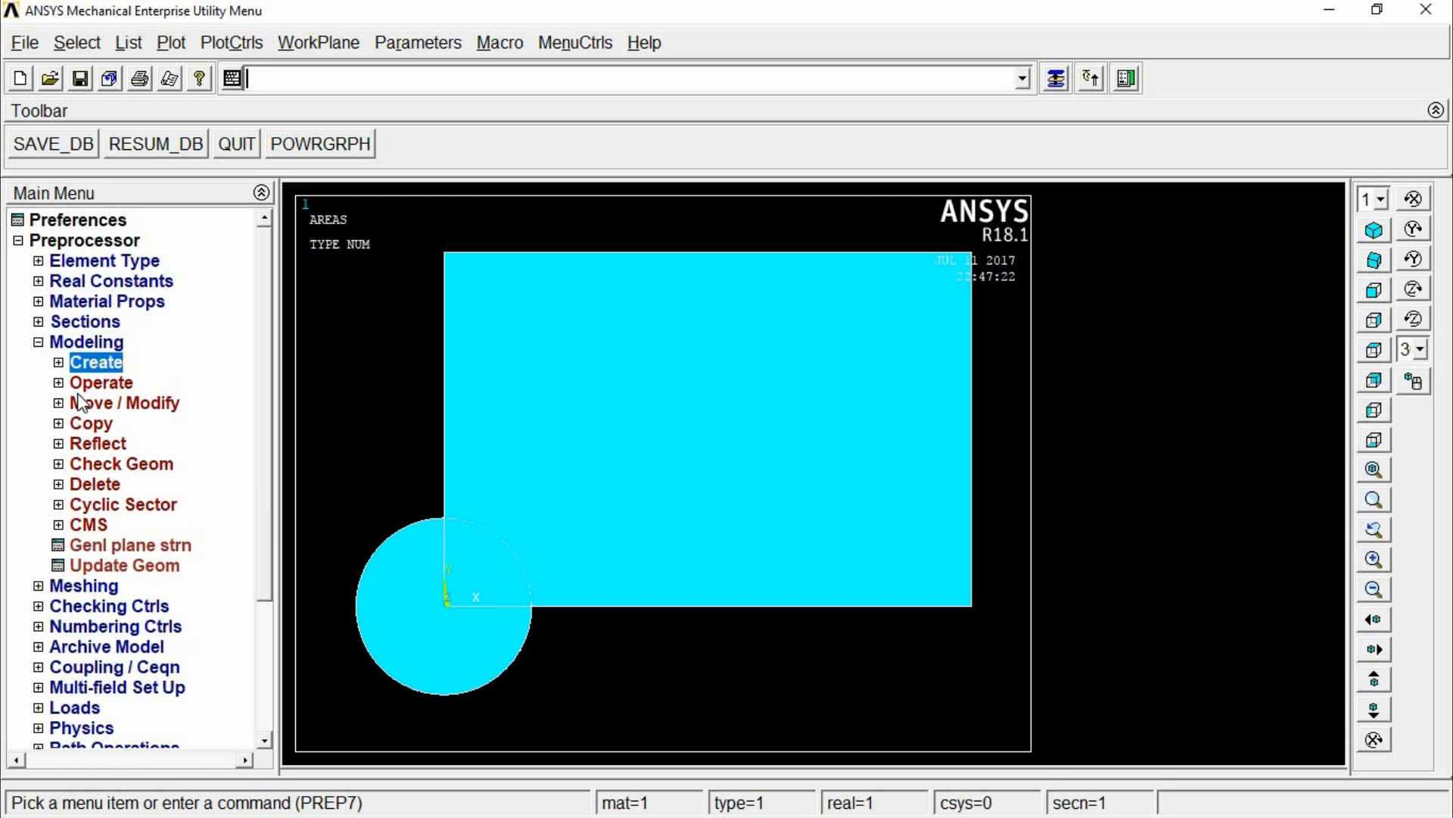
click(78, 384)
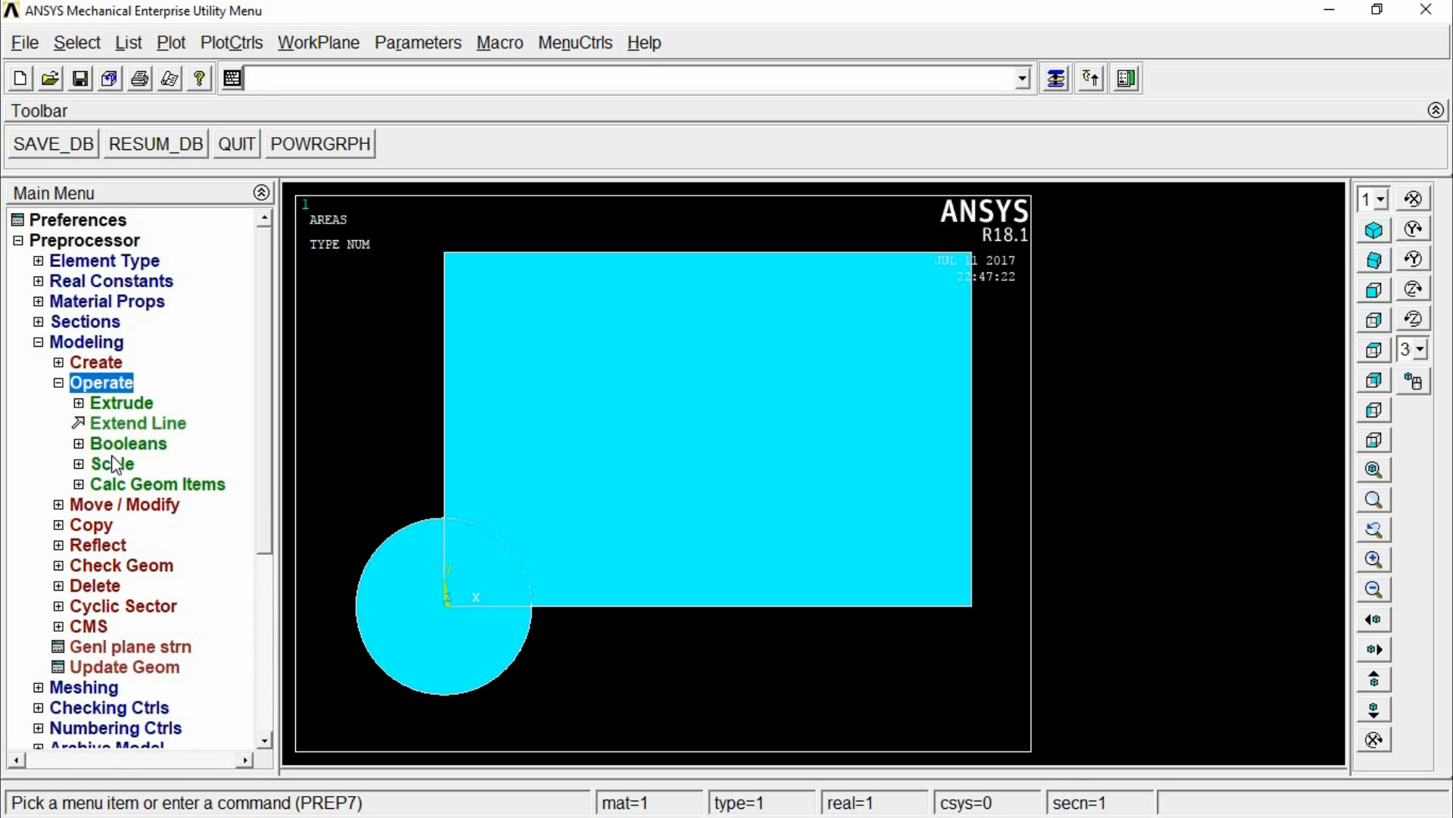
click(121, 444)
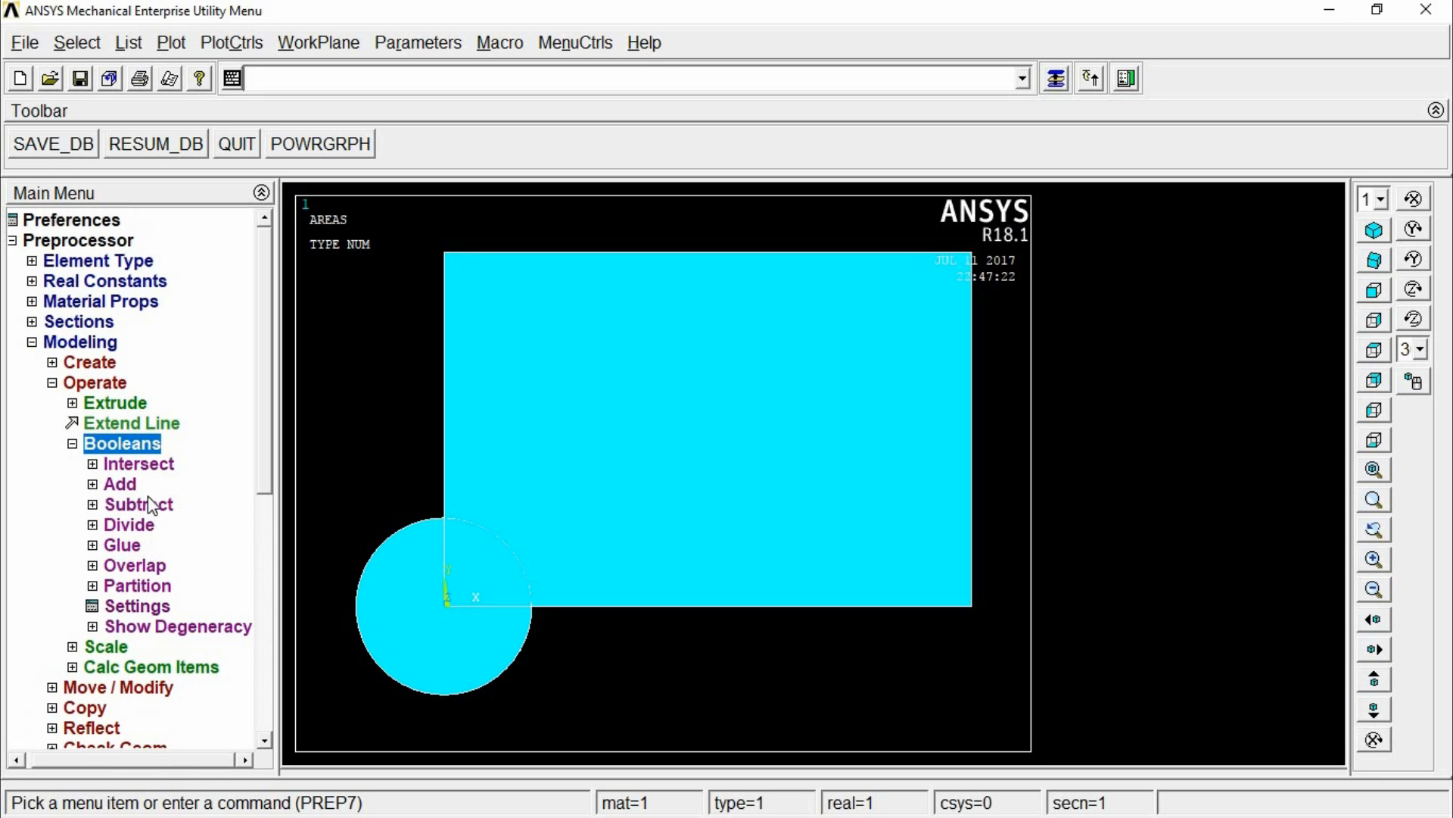
click(143, 506)
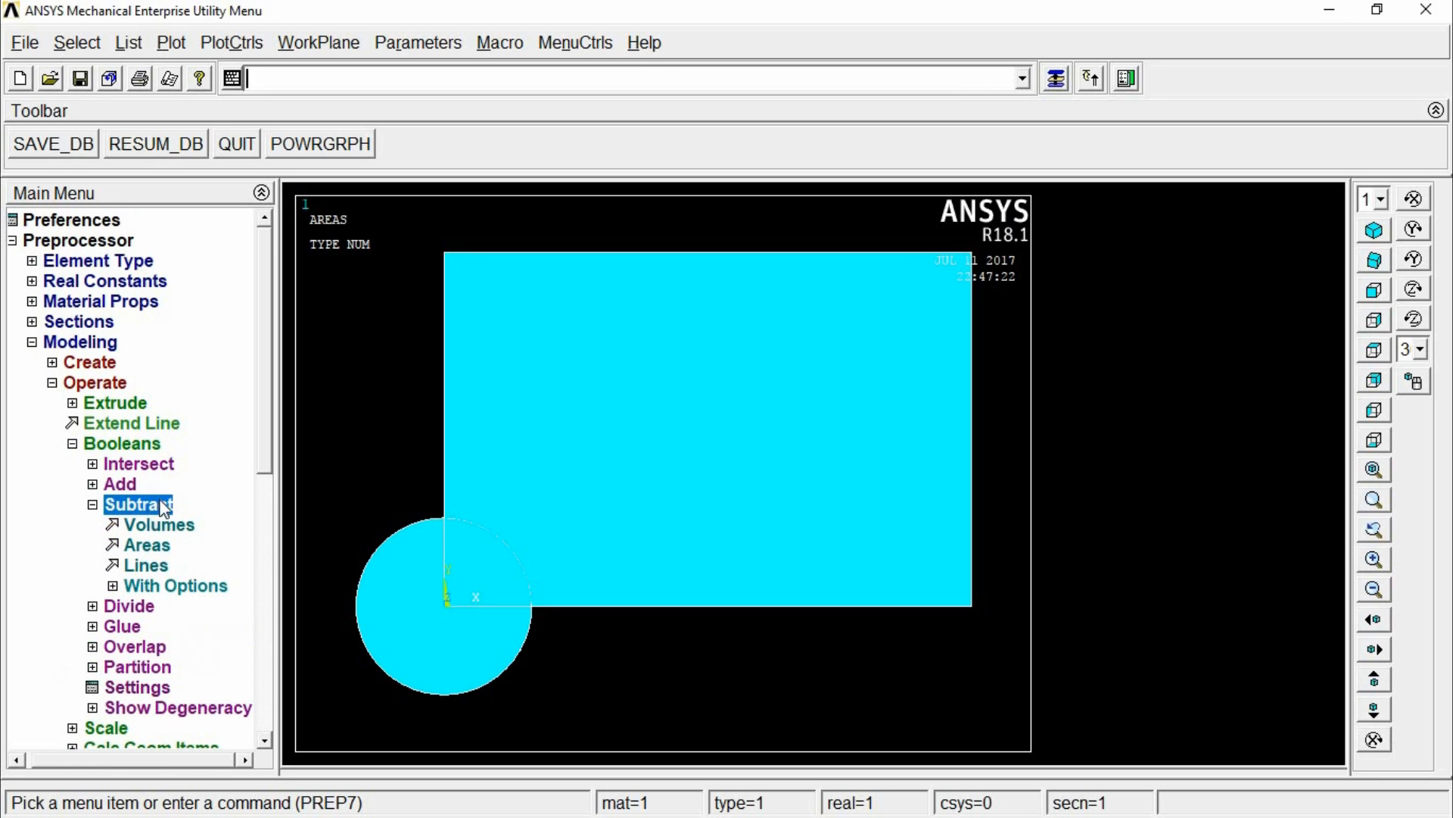
click(152, 549)
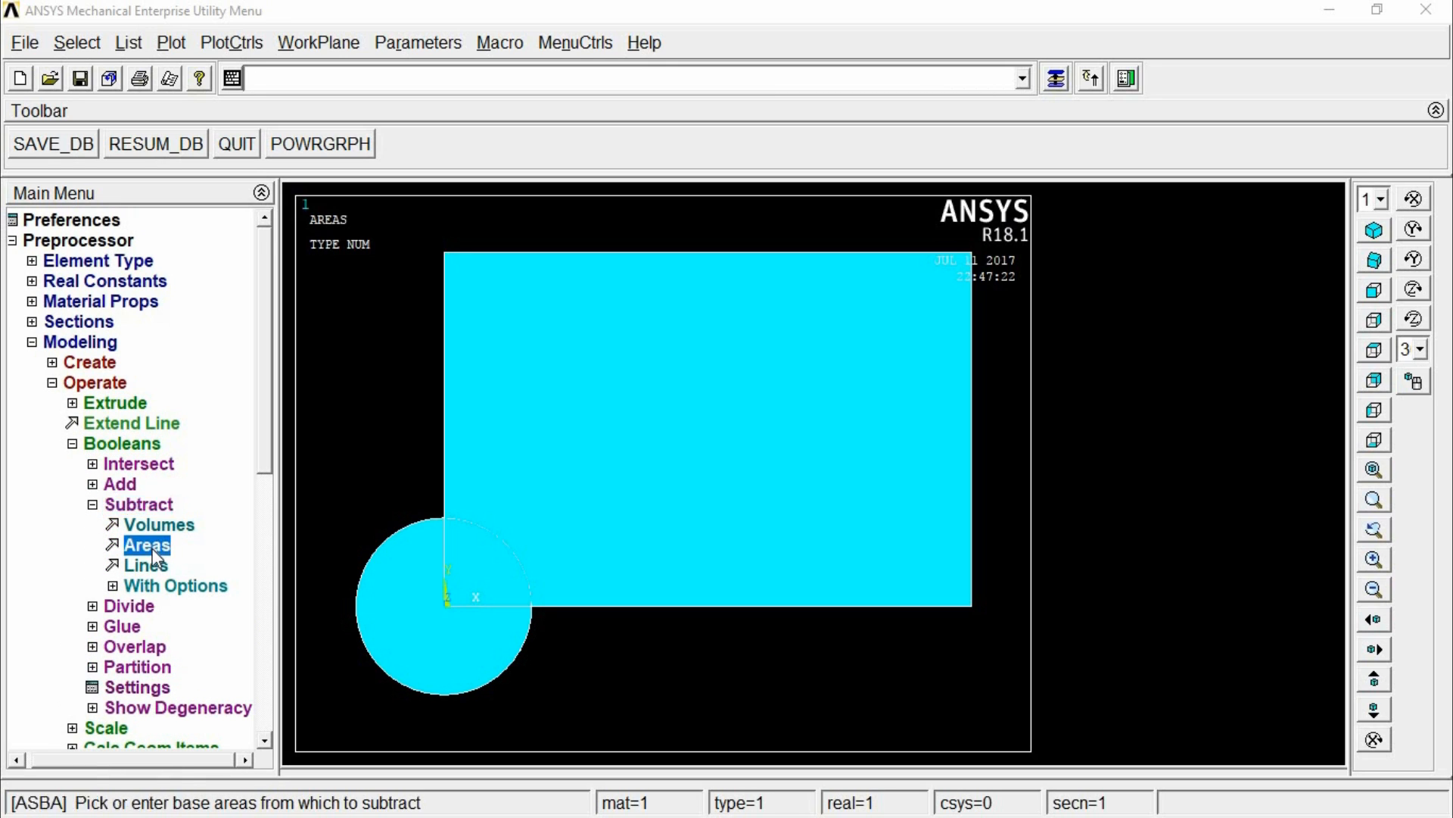
click(675, 357)
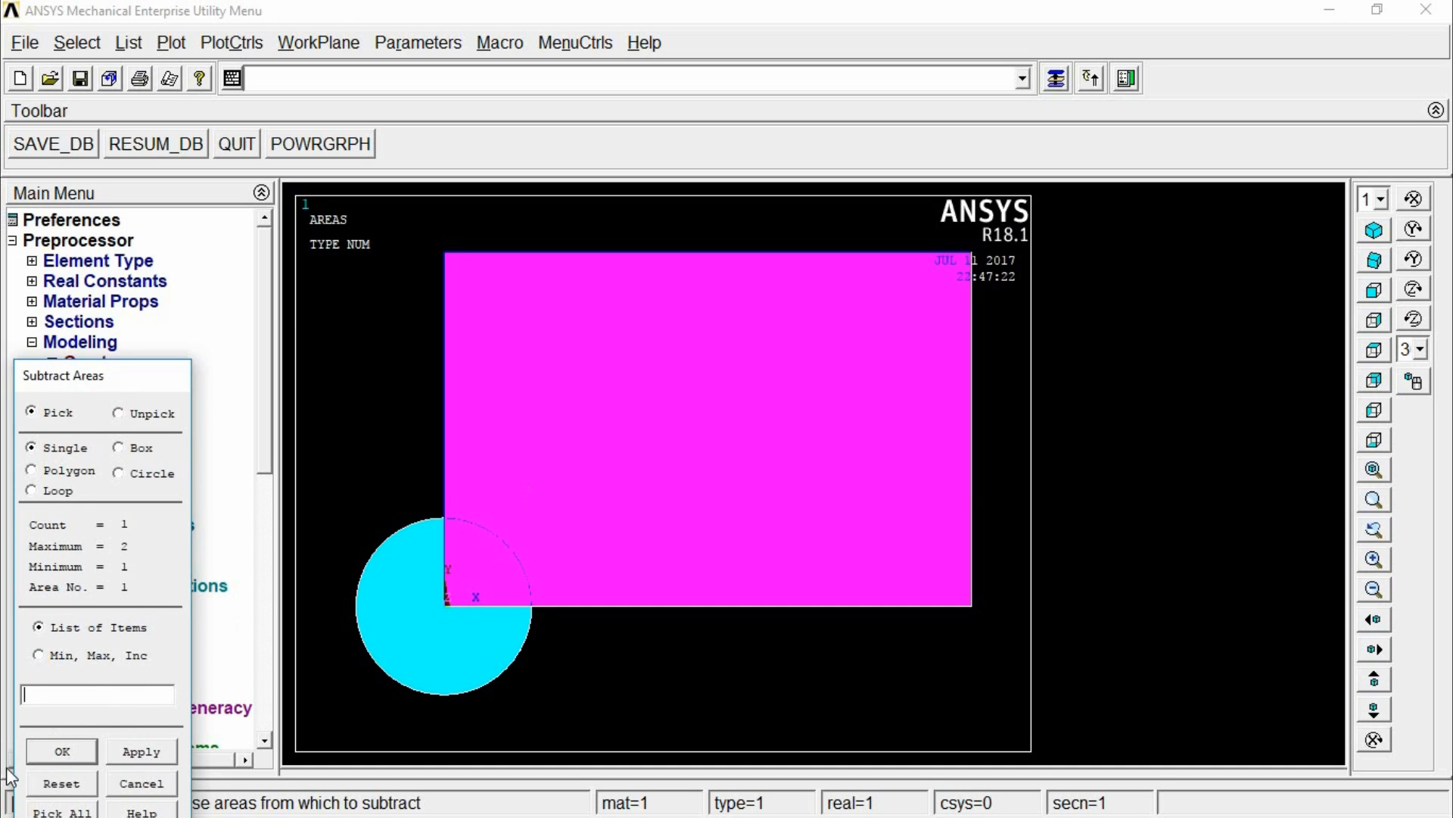
click(62, 751)
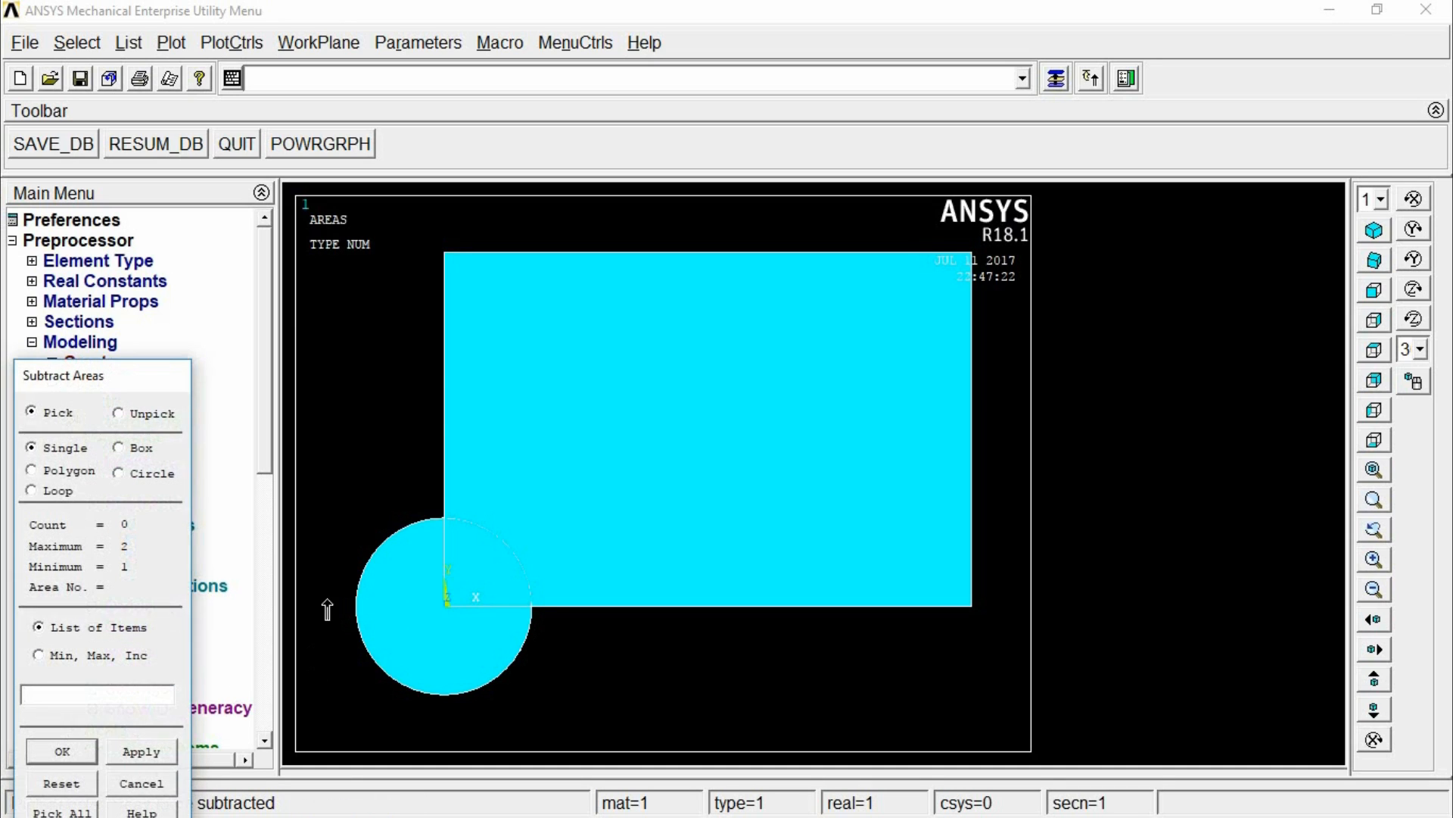
click(414, 614)
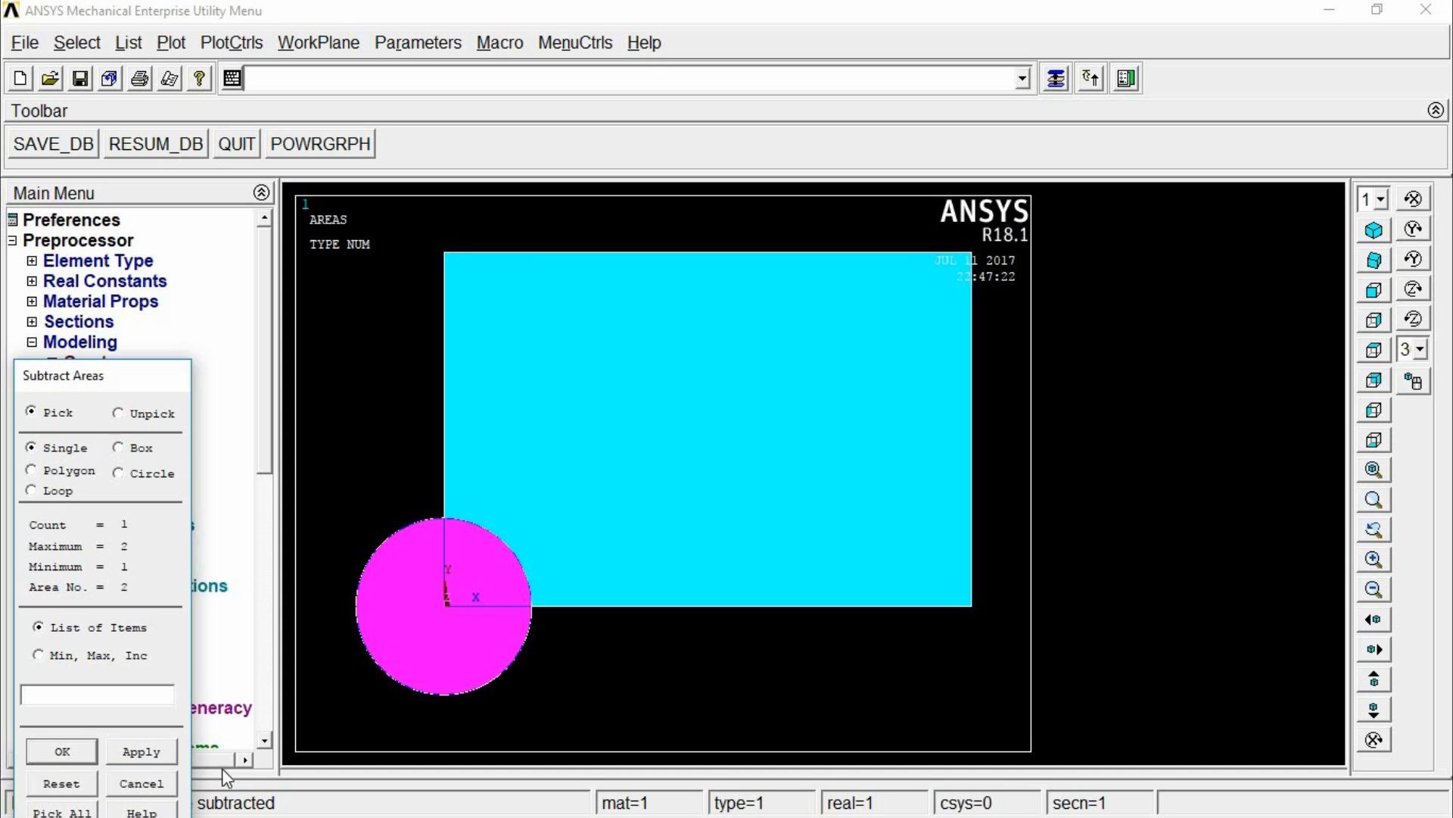
click(62, 751)
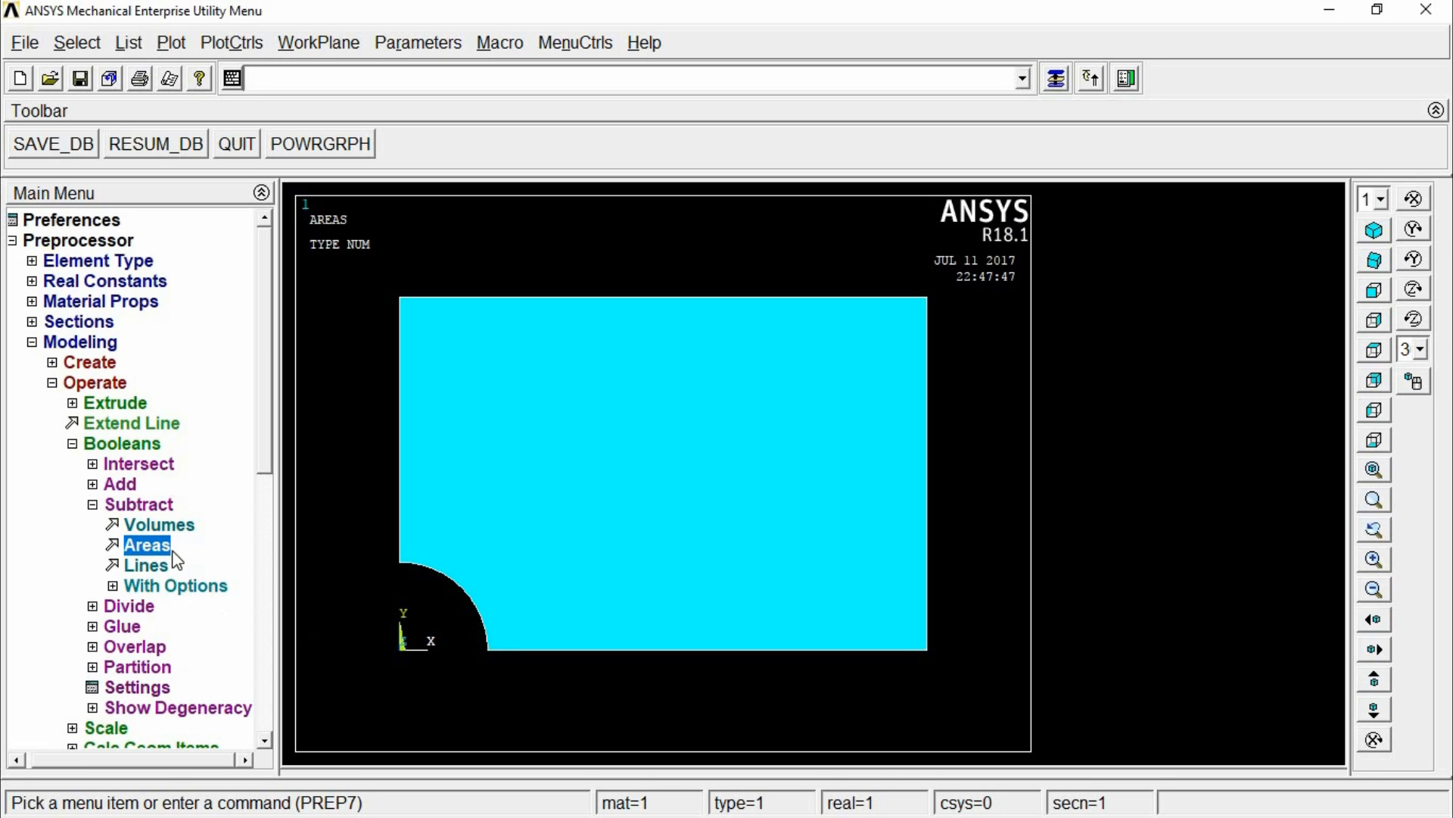
Mesh the quarter-plate area with free quadrilateral elements using the MeshTool
click(121, 509)
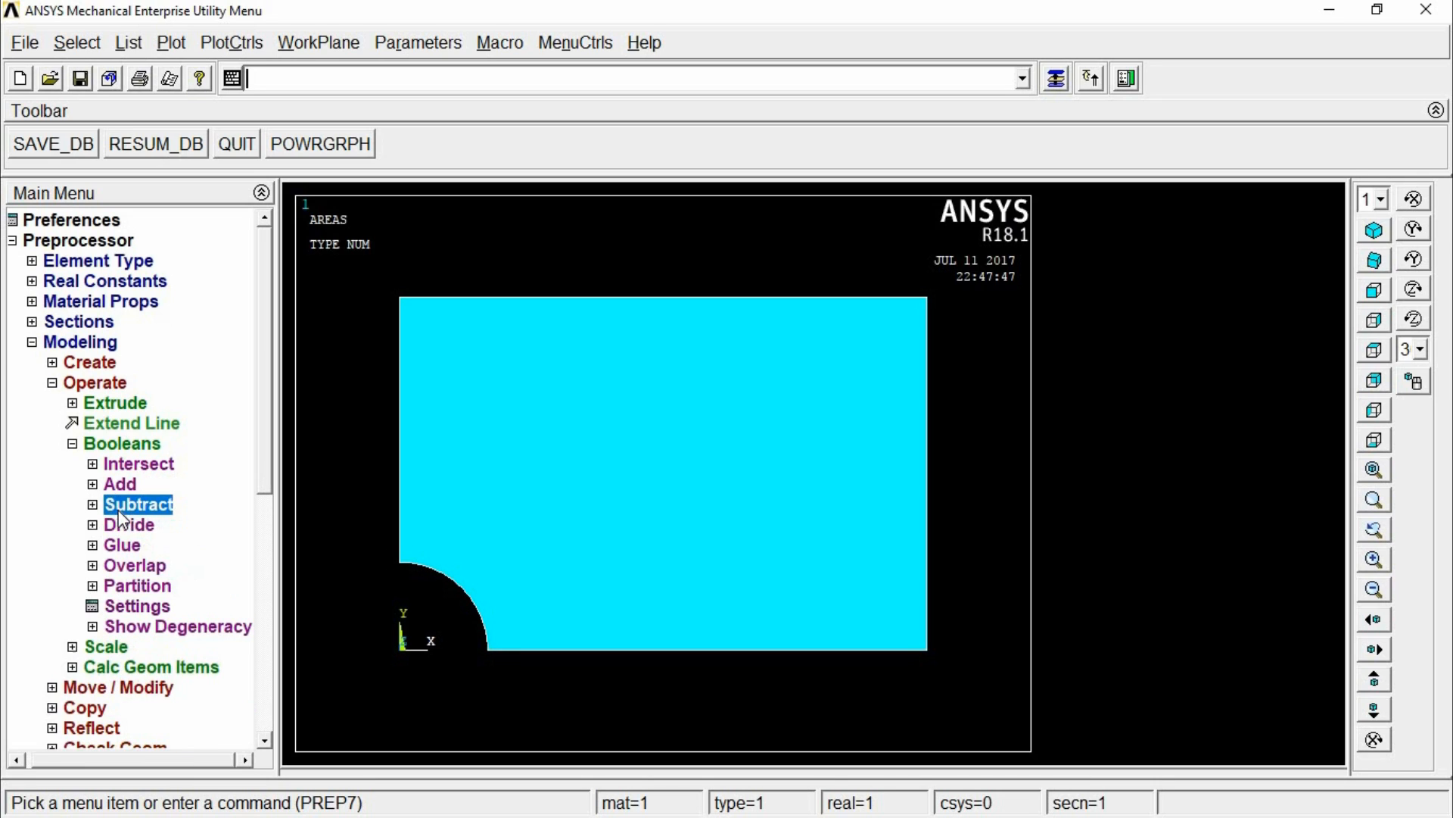
click(69, 380)
click(79, 342)
click(83, 363)
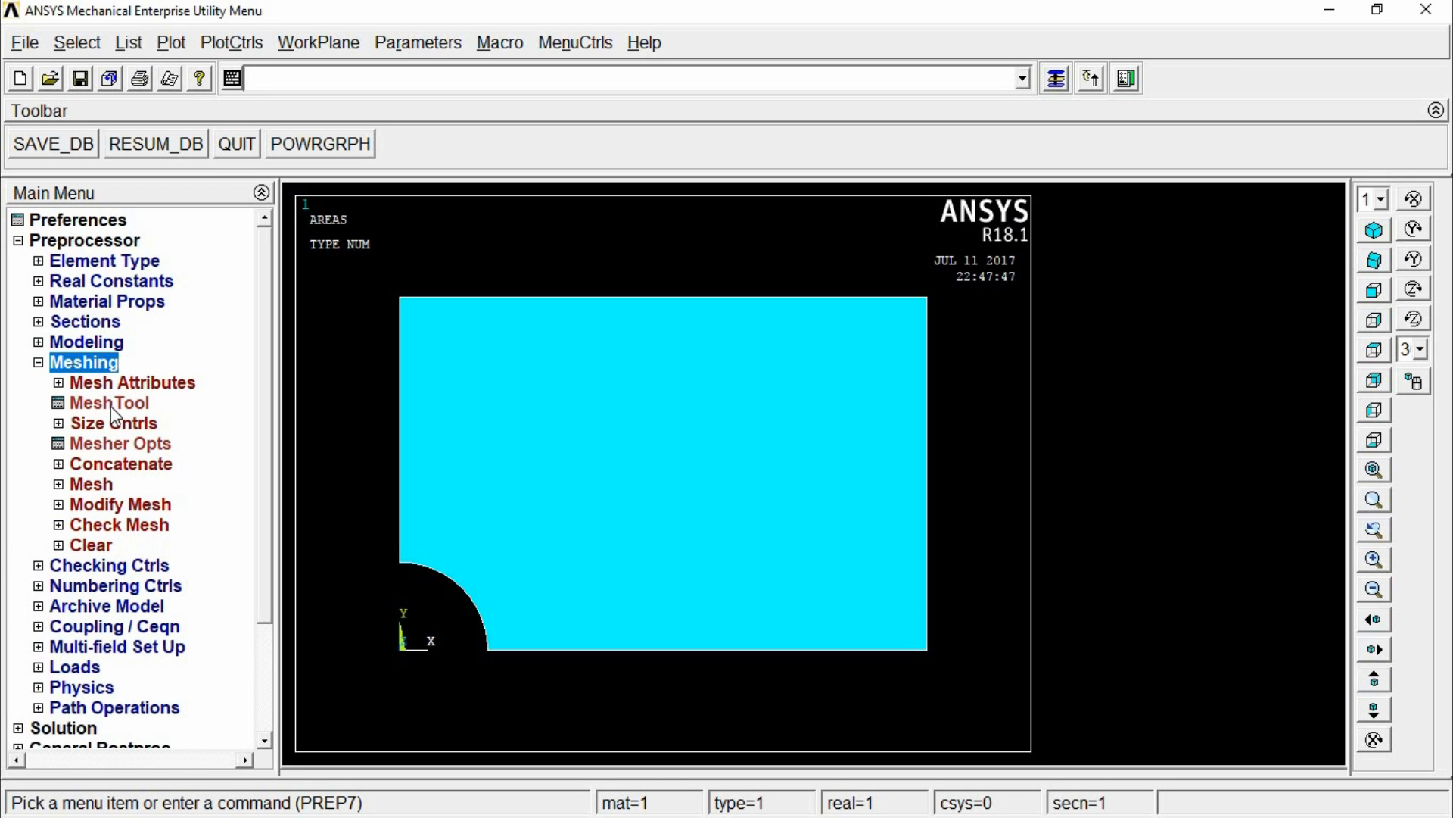
click(111, 404)
click(1245, 670)
click(768, 459)
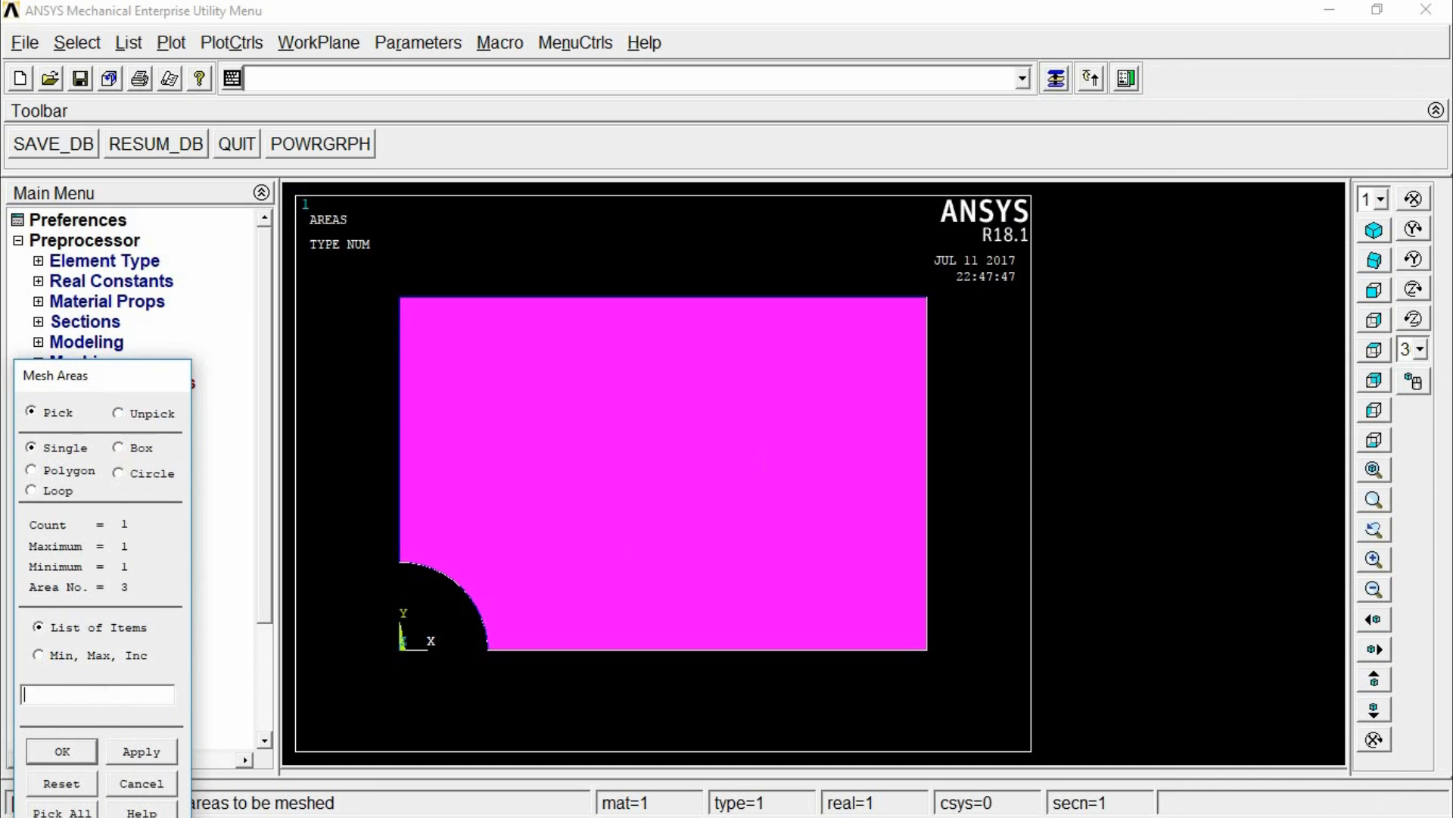
click(56, 749)
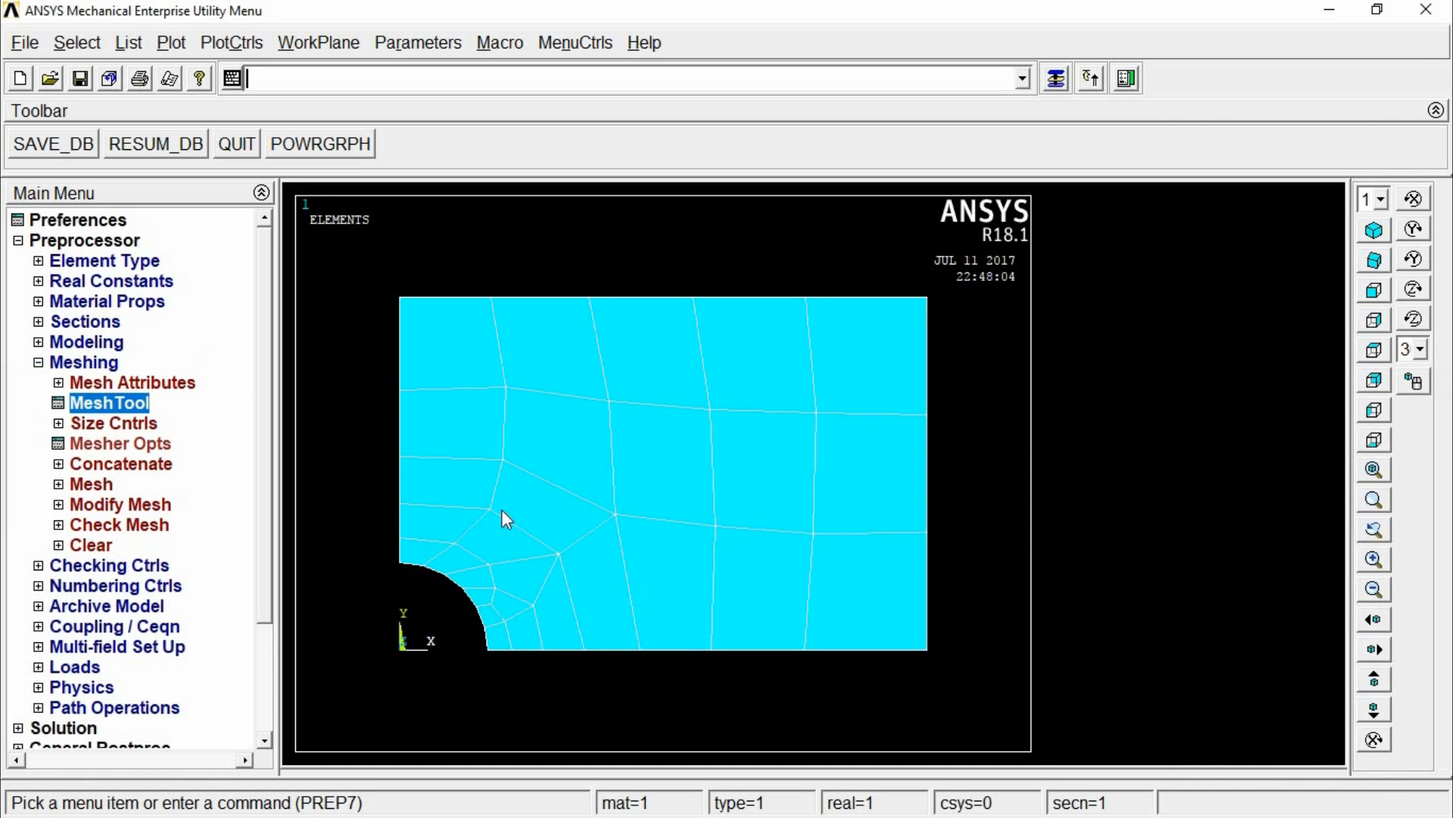
Refine the mesh at all elements, raising the level of refinement above 1 (Minimal)
click(119, 404)
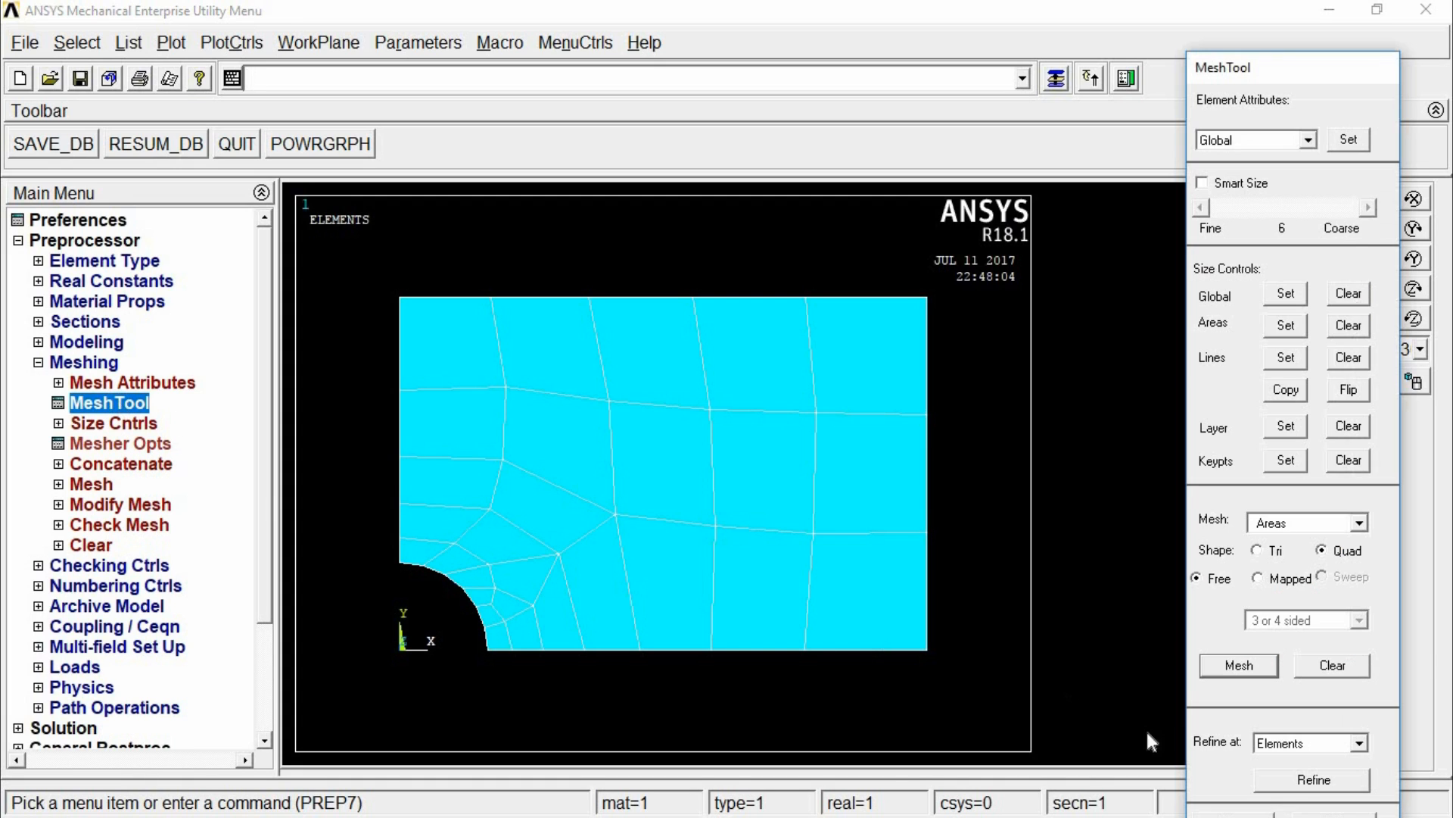
click(1313, 779)
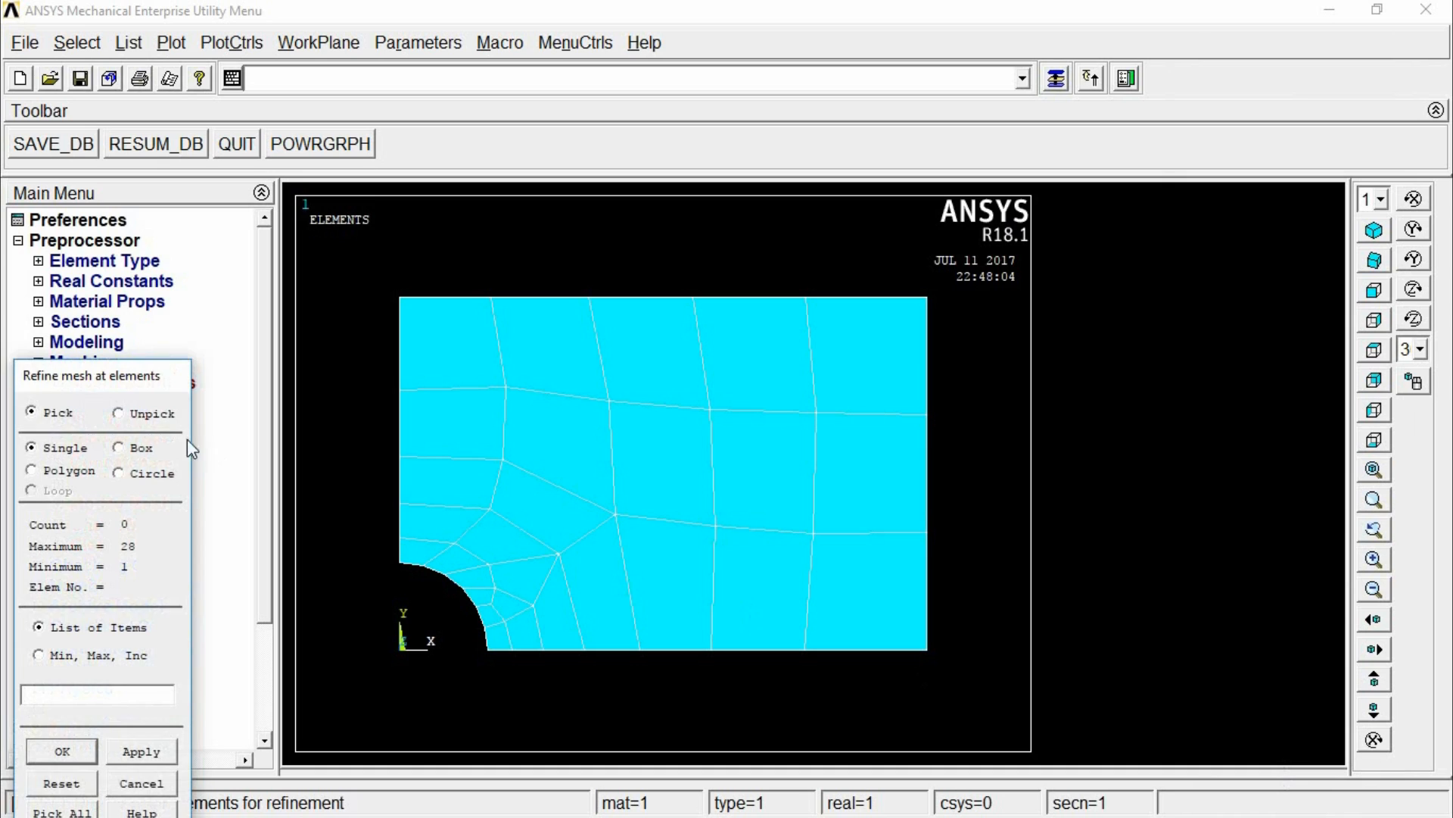
drag(111, 380, 170, 193)
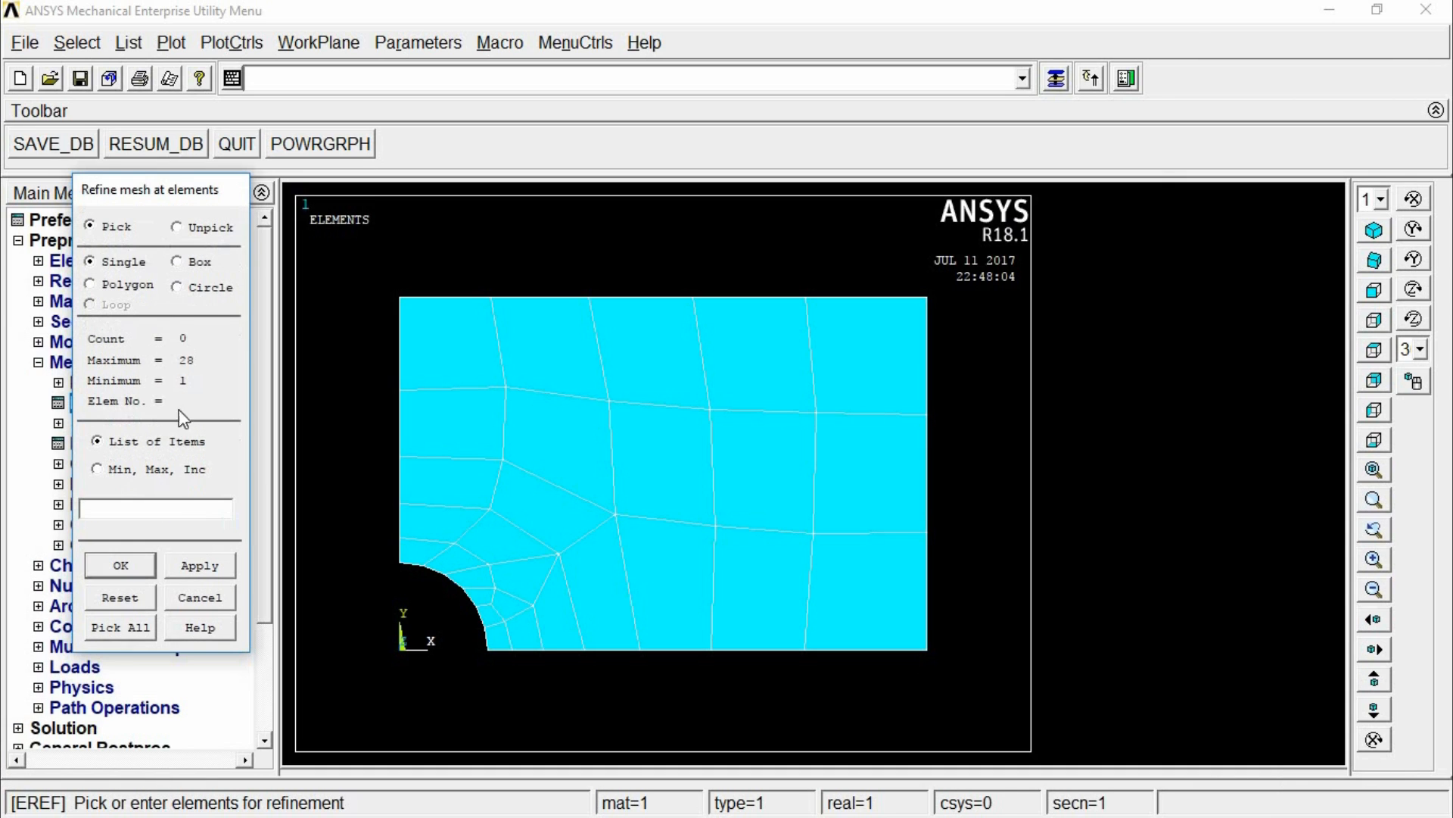
click(126, 625)
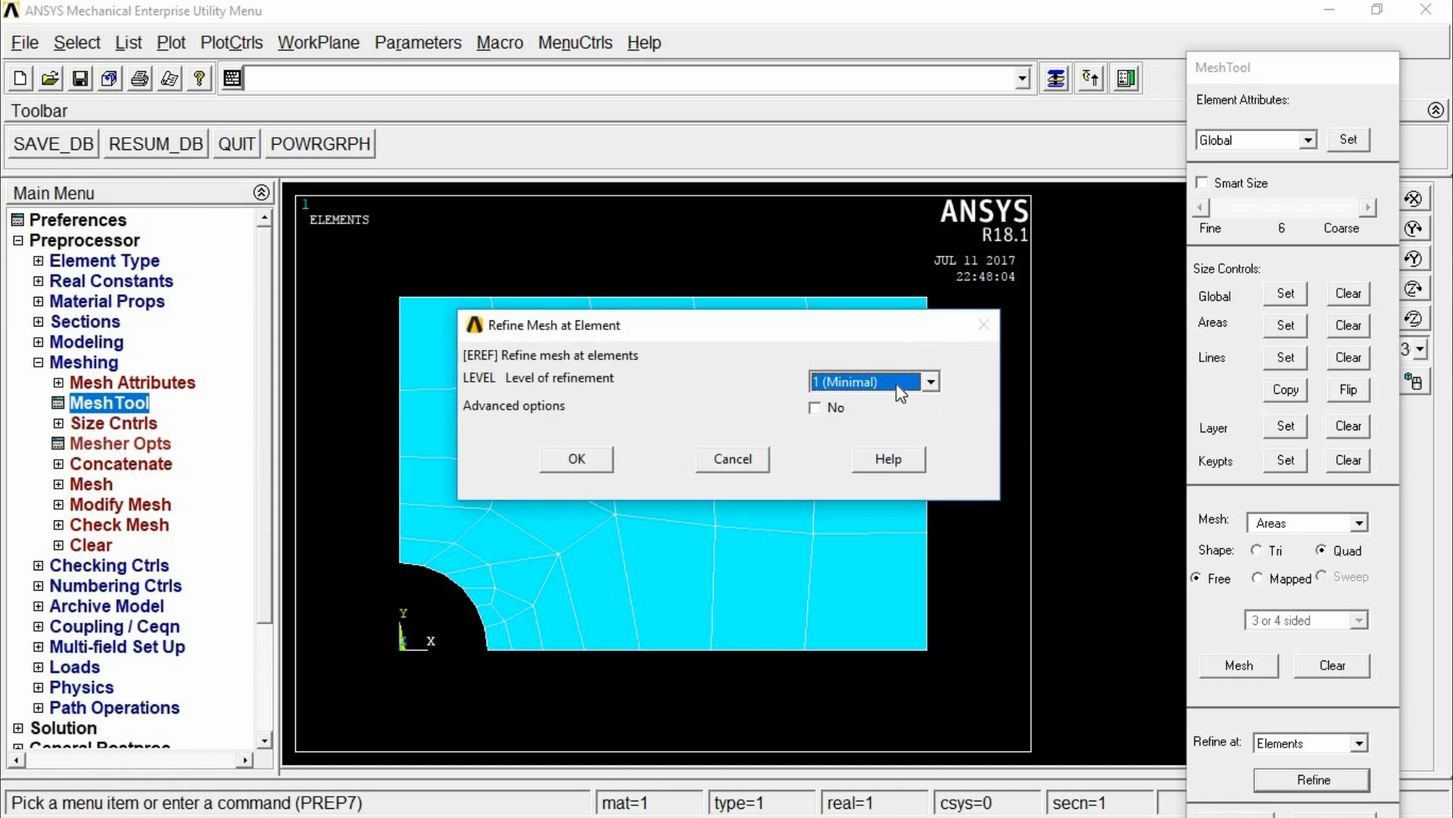
click(897, 383)
click(885, 435)
click(576, 459)
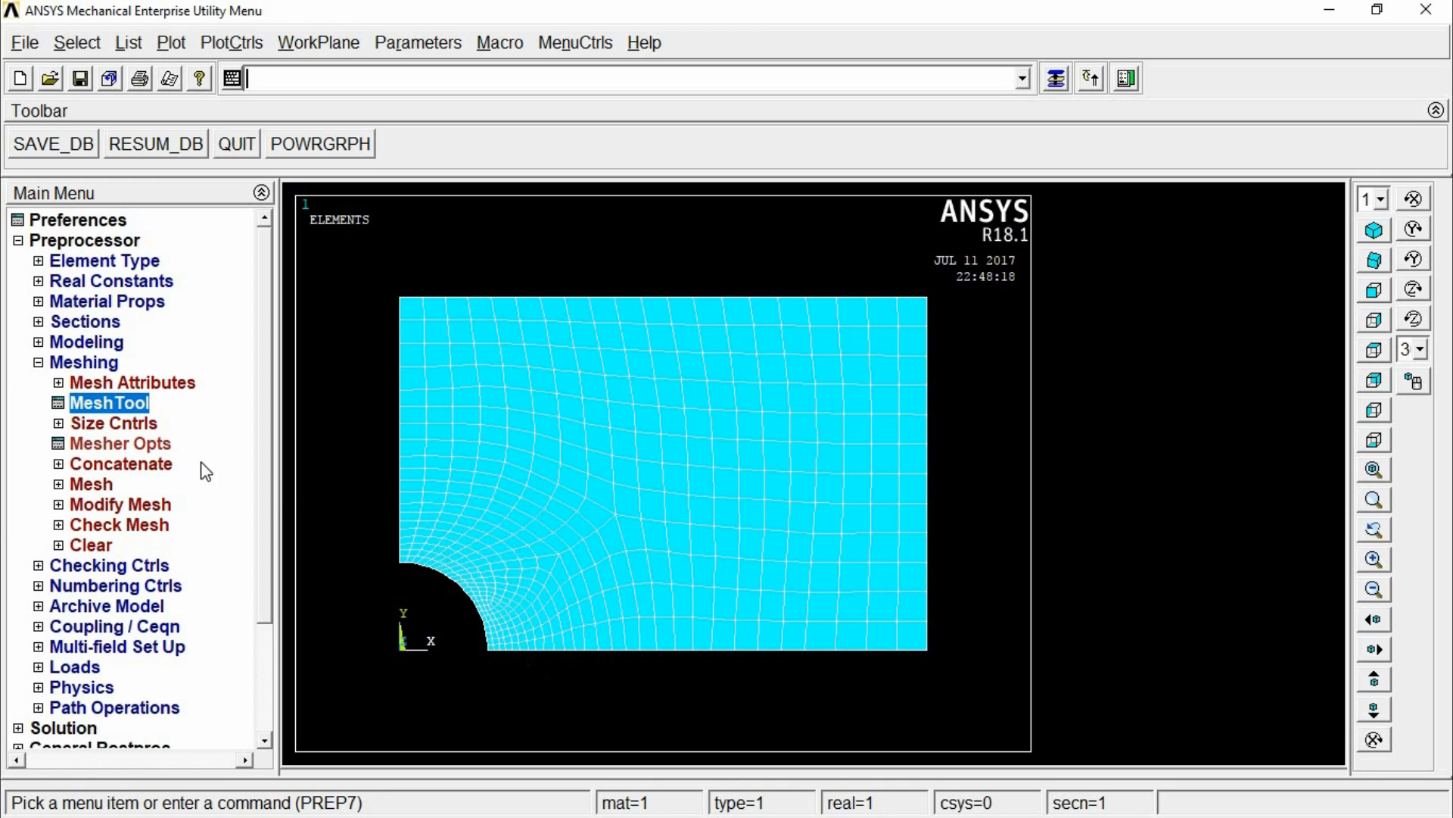
Apply symmetry boundary conditions on the plate's bottom and left straight edge lines
double_click(82, 362)
click(77, 484)
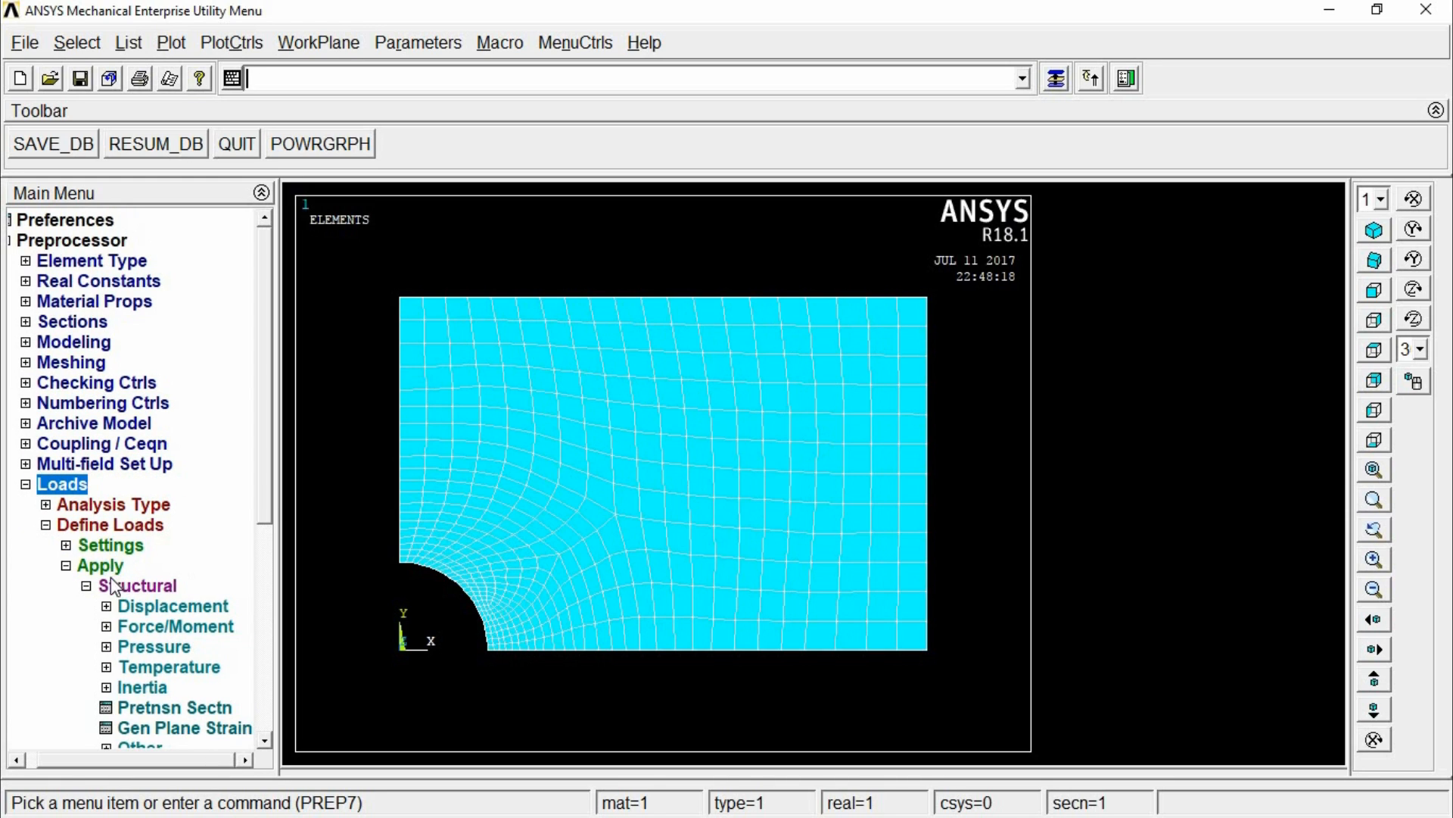
click(143, 606)
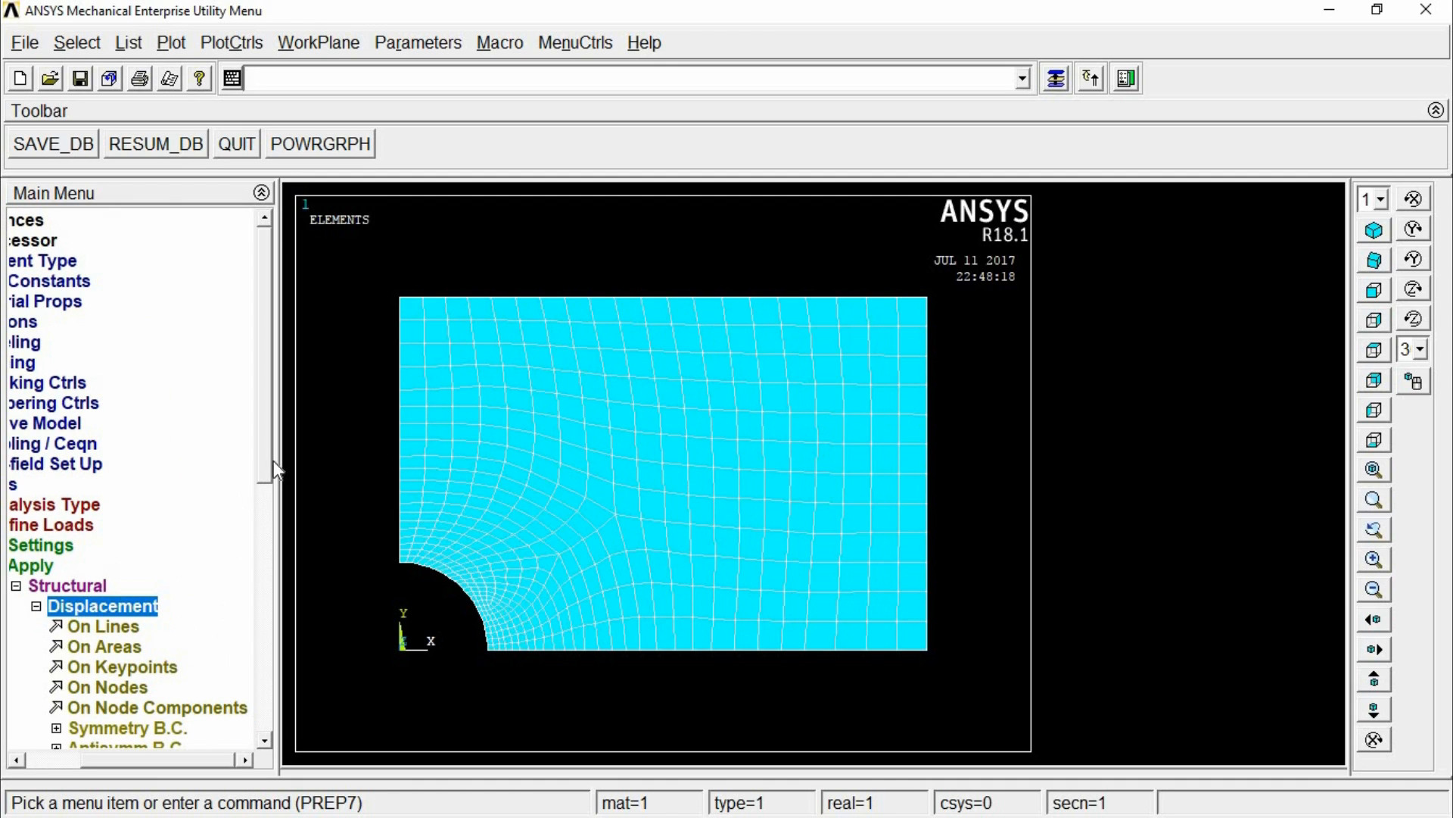
scroll(256, 510, down, 1)
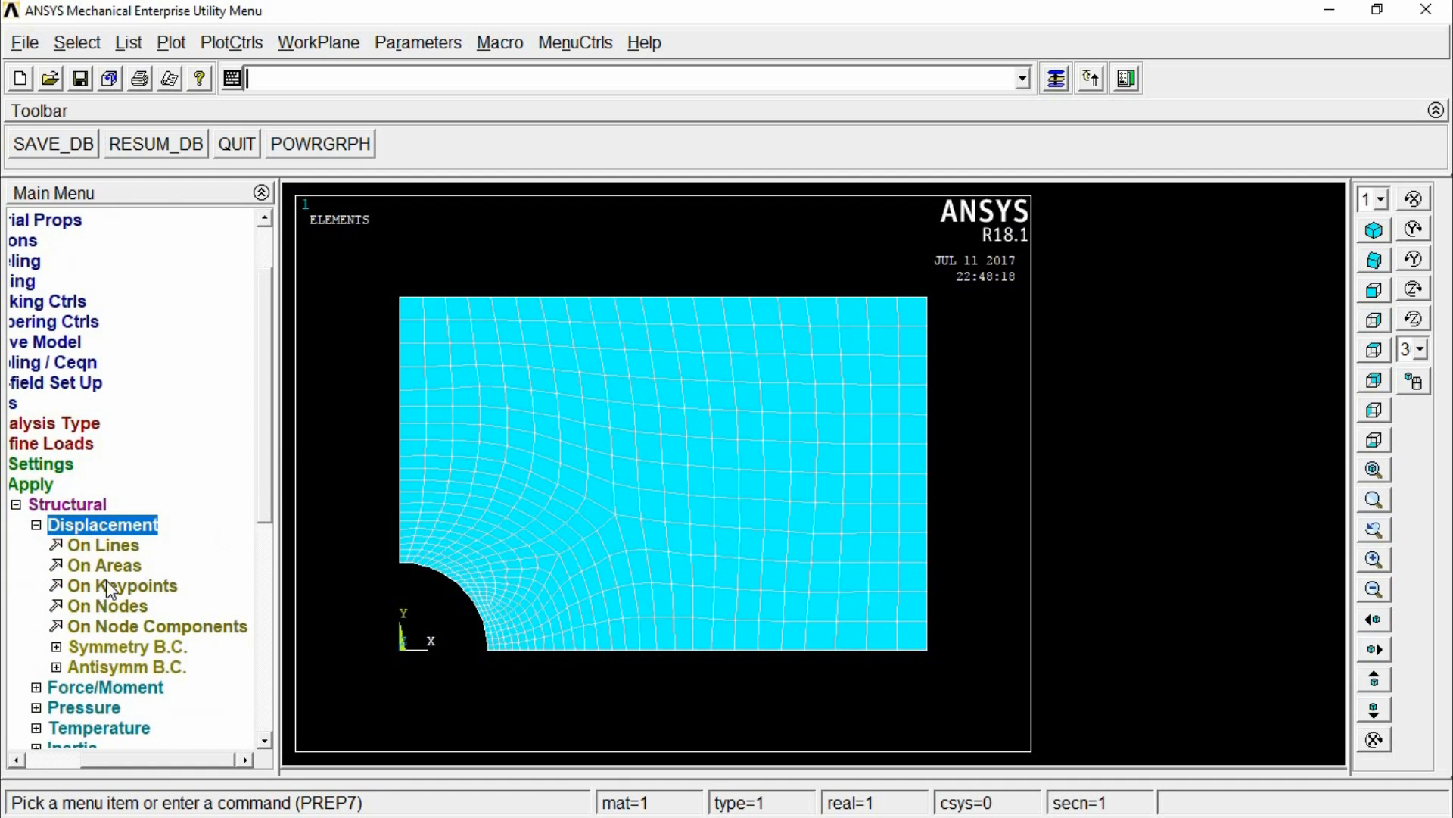
click(125, 647)
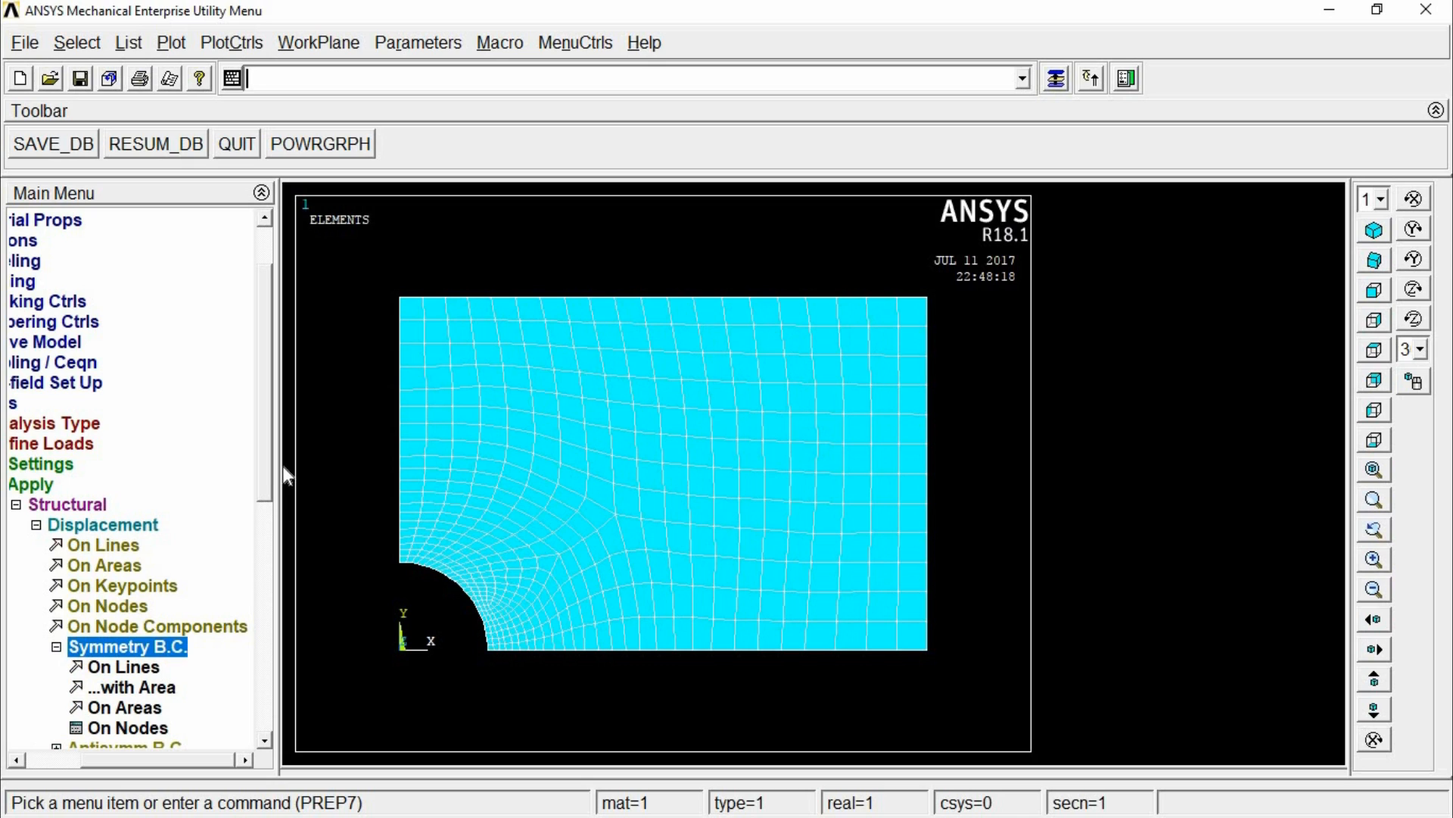
scroll(256, 533, down, 2)
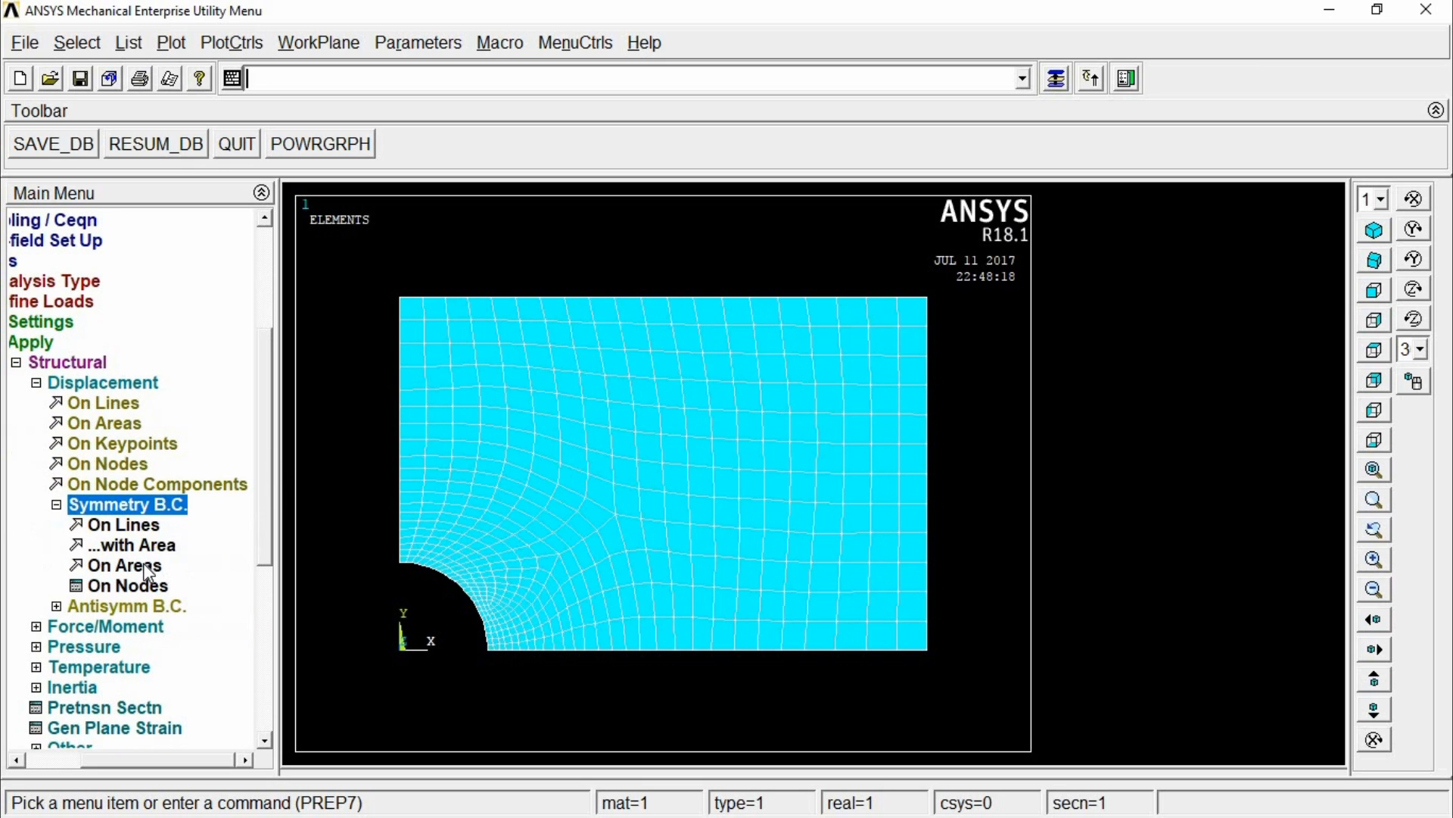
click(138, 528)
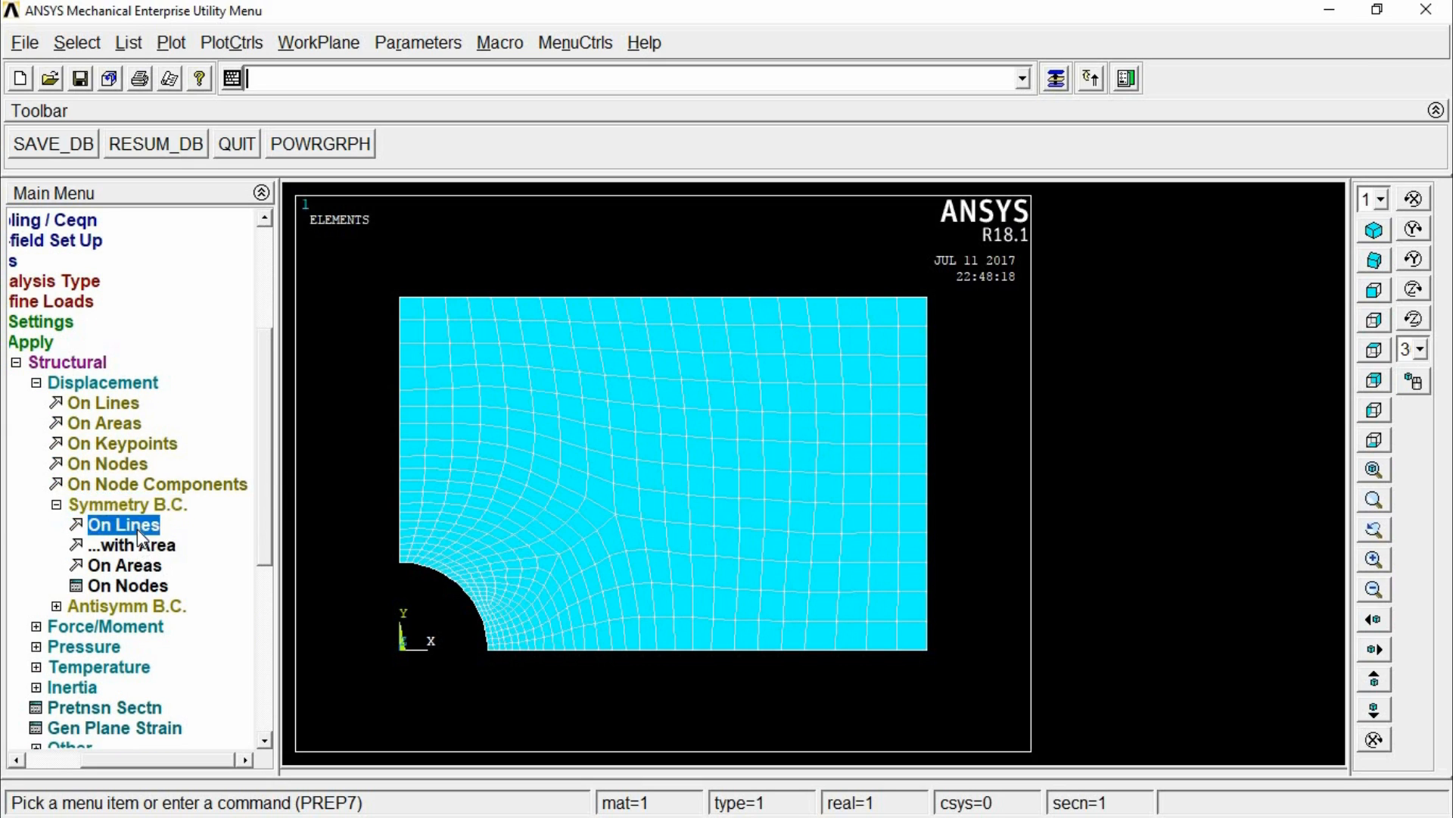
click(679, 670)
click(380, 415)
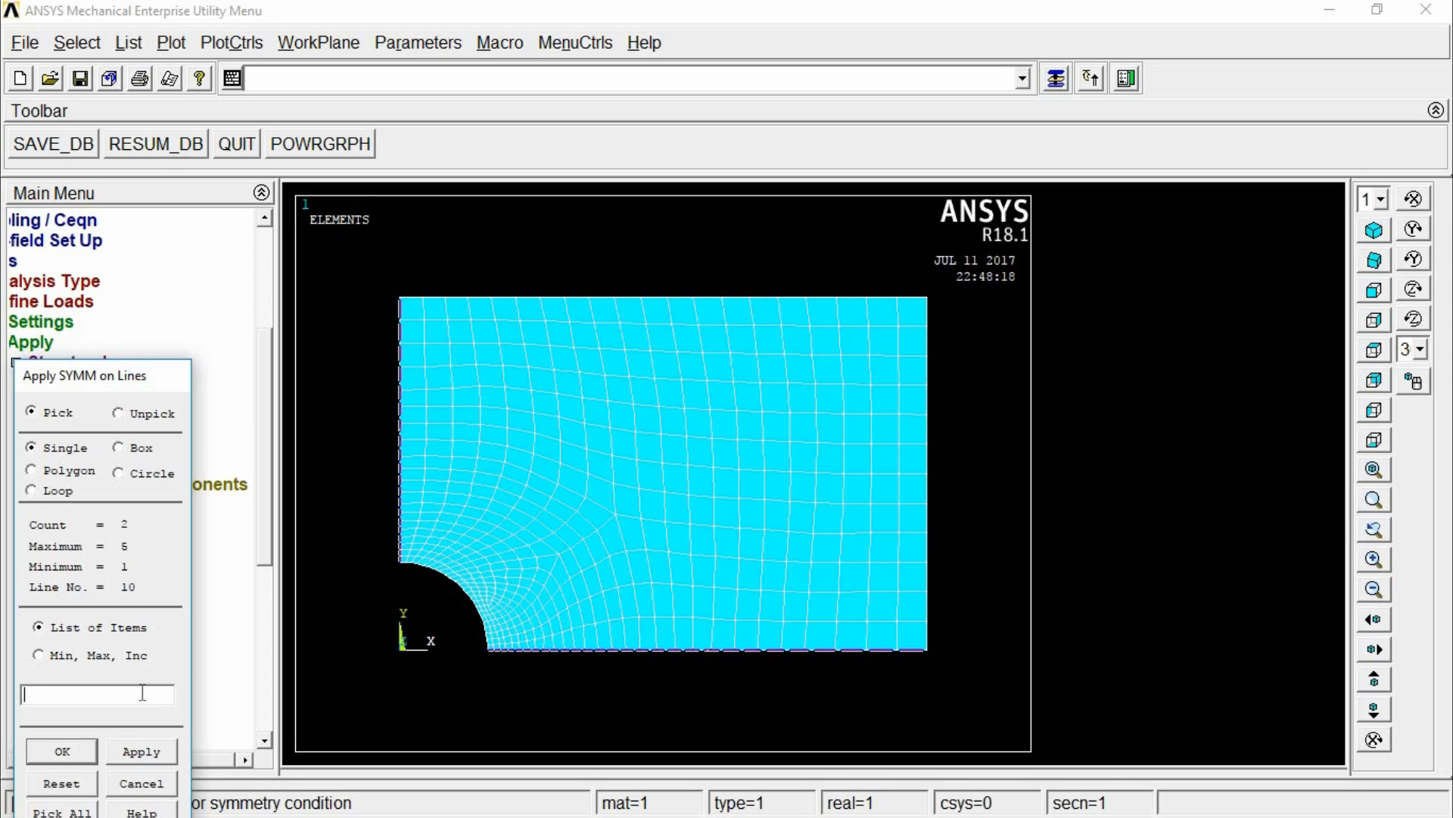
click(63, 751)
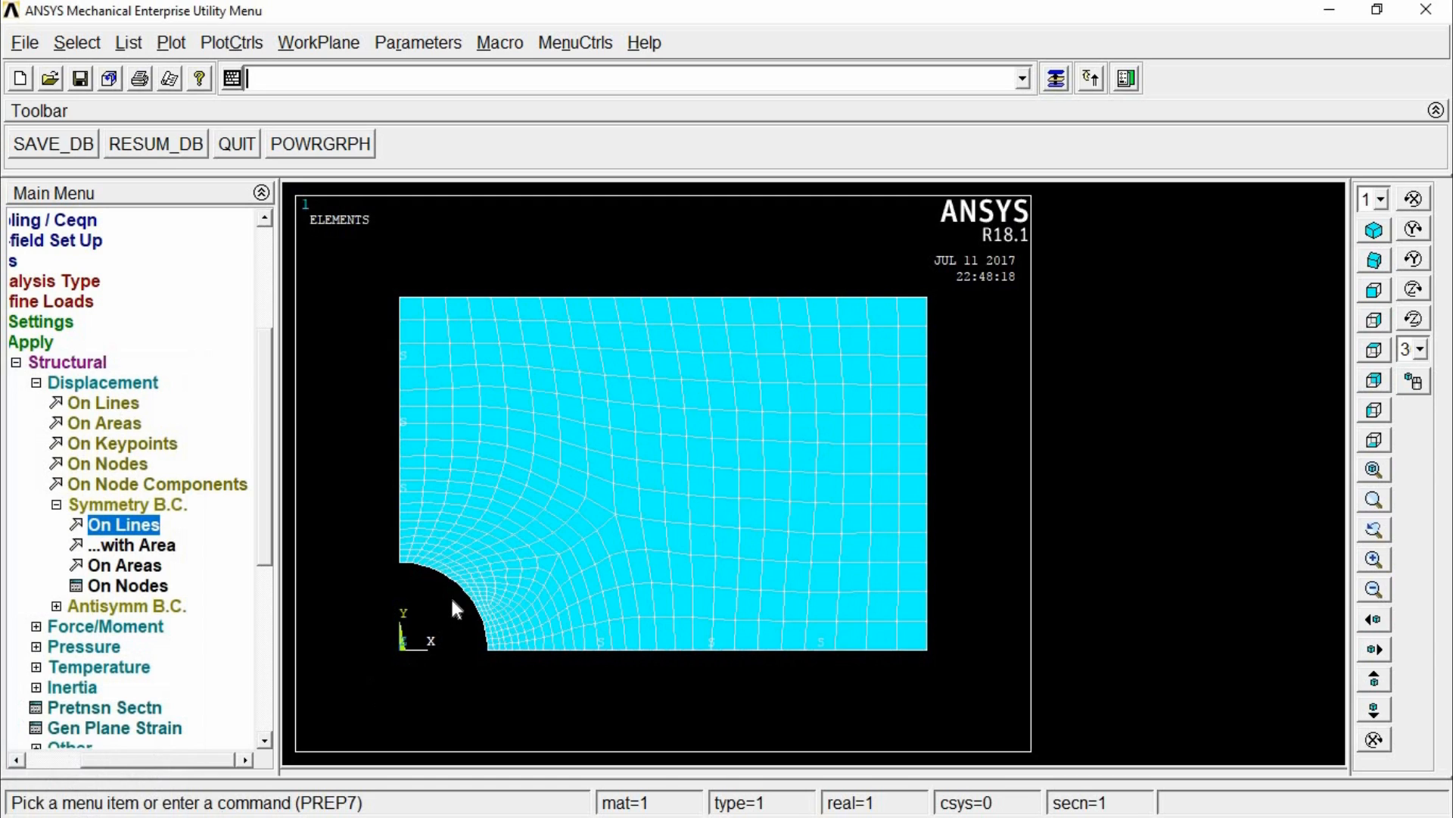
Choose the plate's right vertical edge line for a constant-value pressure load and open its load PRES value for entry
click(71, 383)
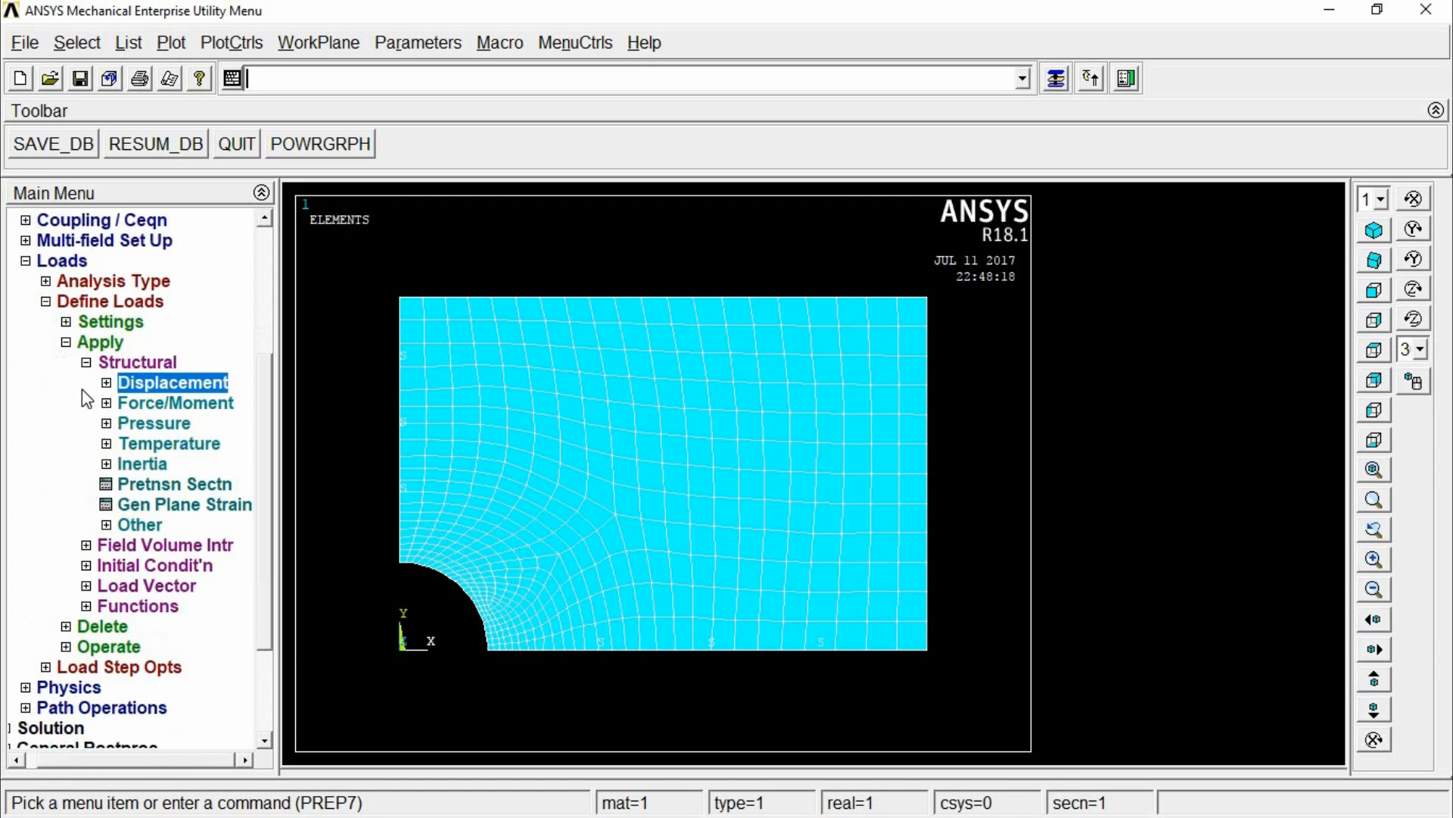
click(150, 406)
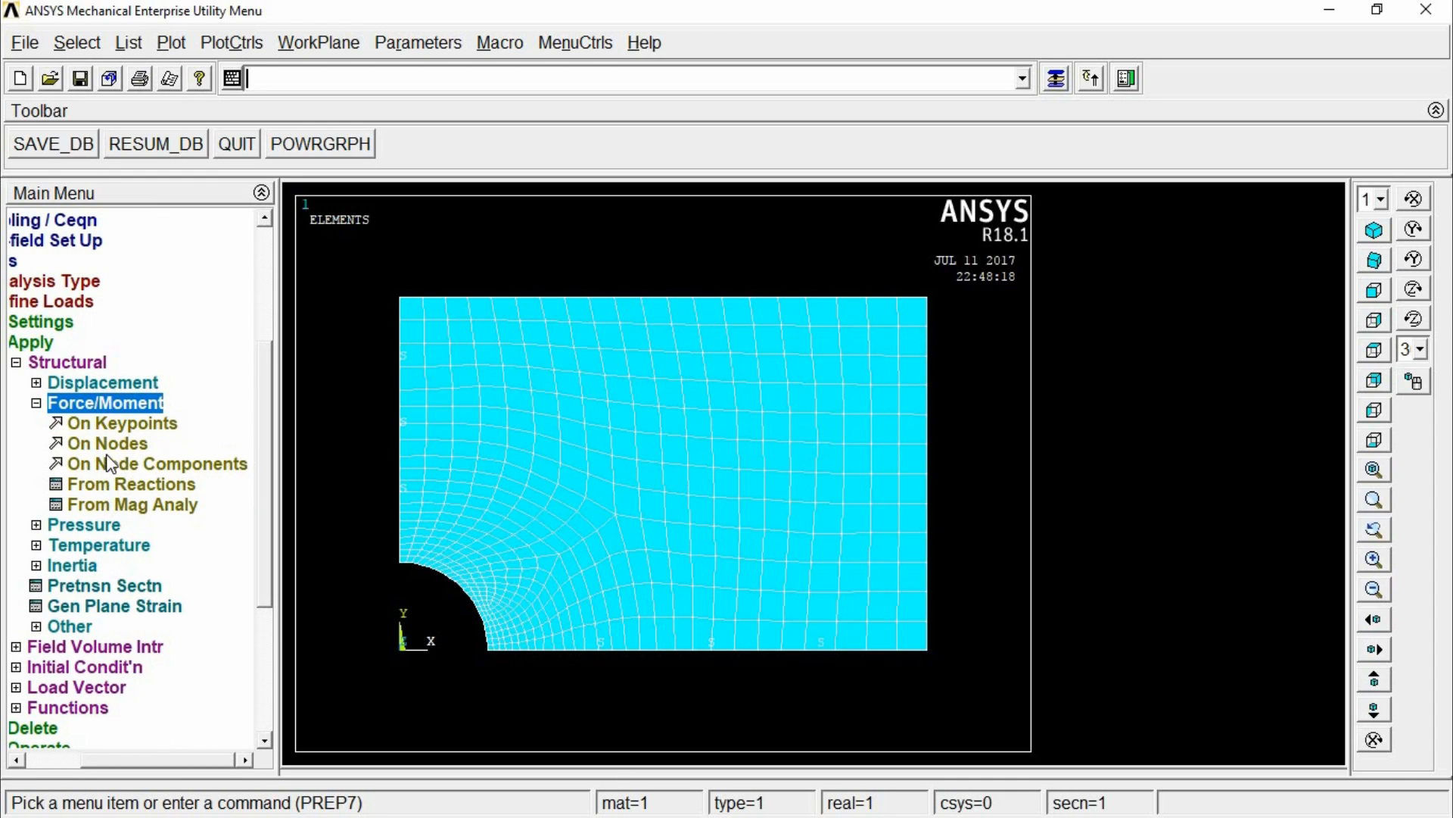
click(101, 406)
click(131, 429)
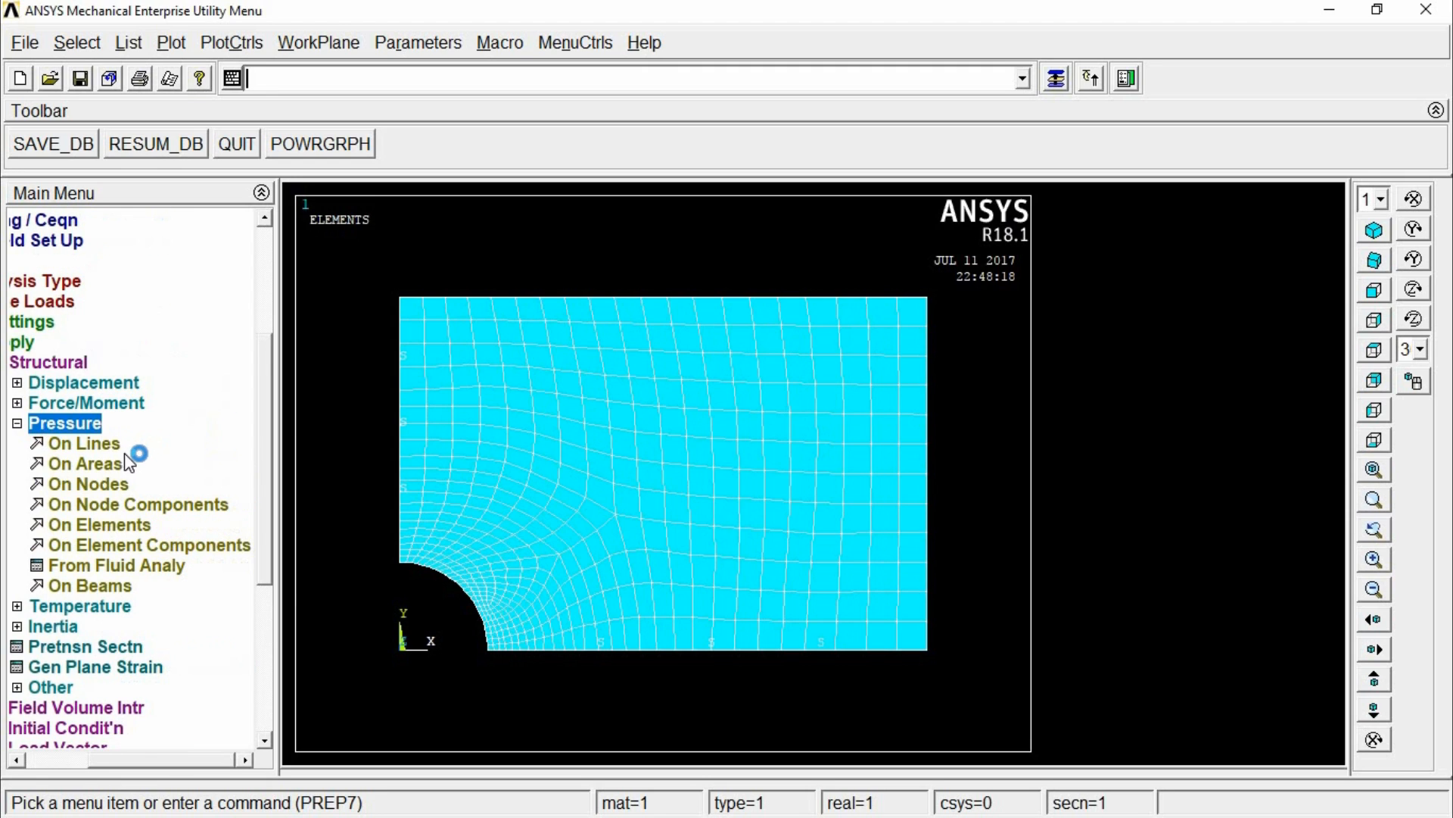
click(111, 443)
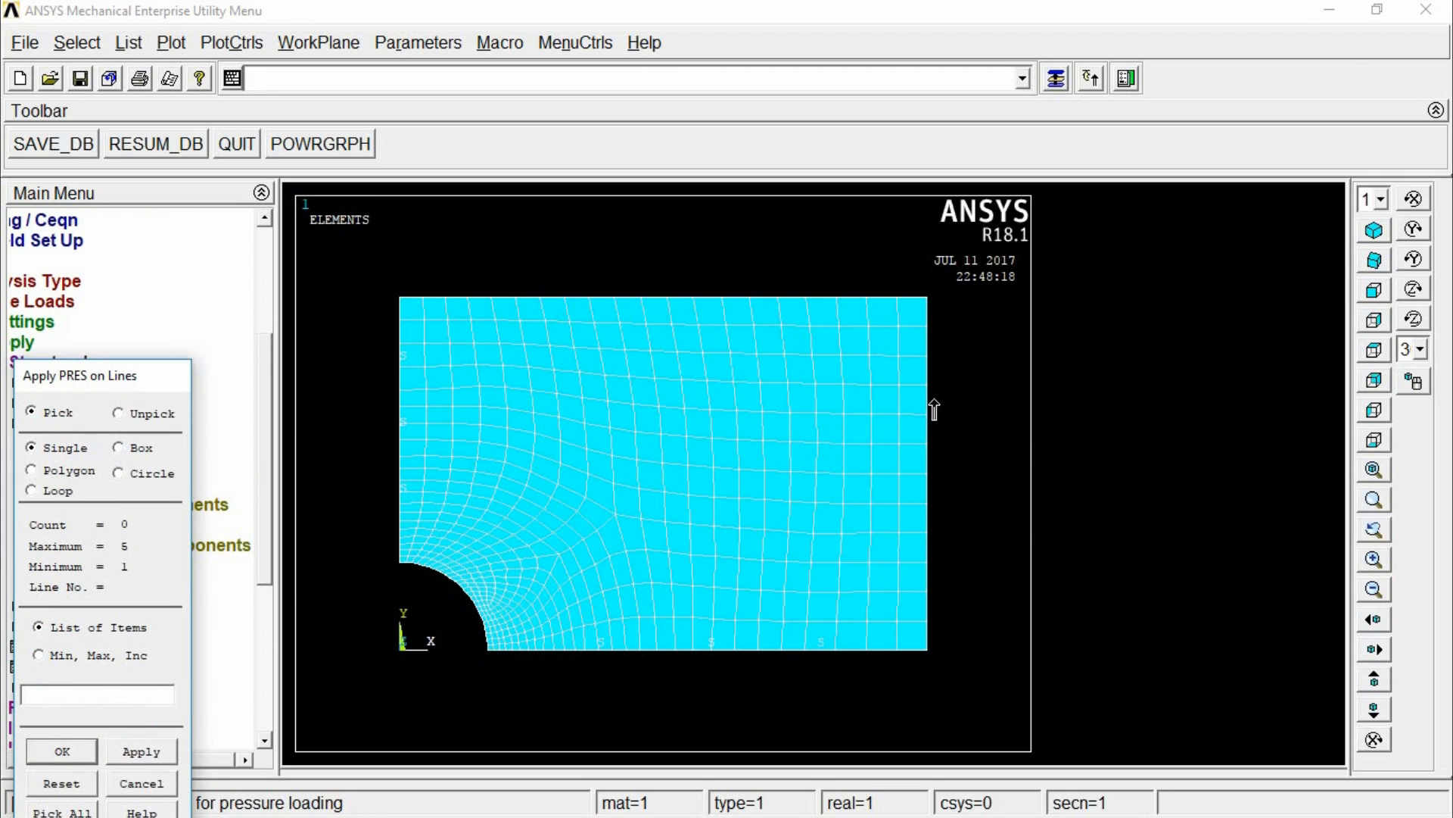
click(937, 395)
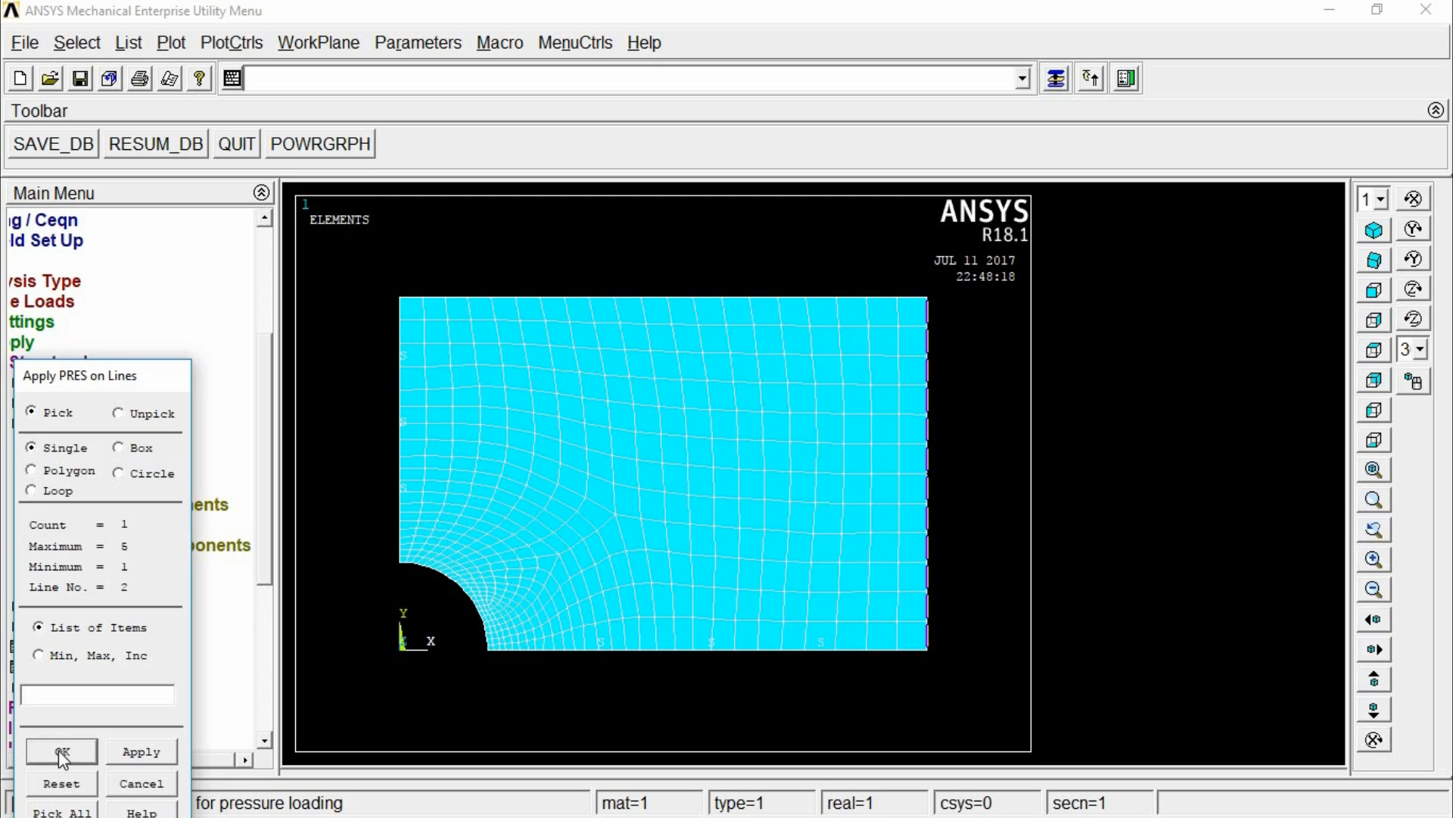
click(62, 754)
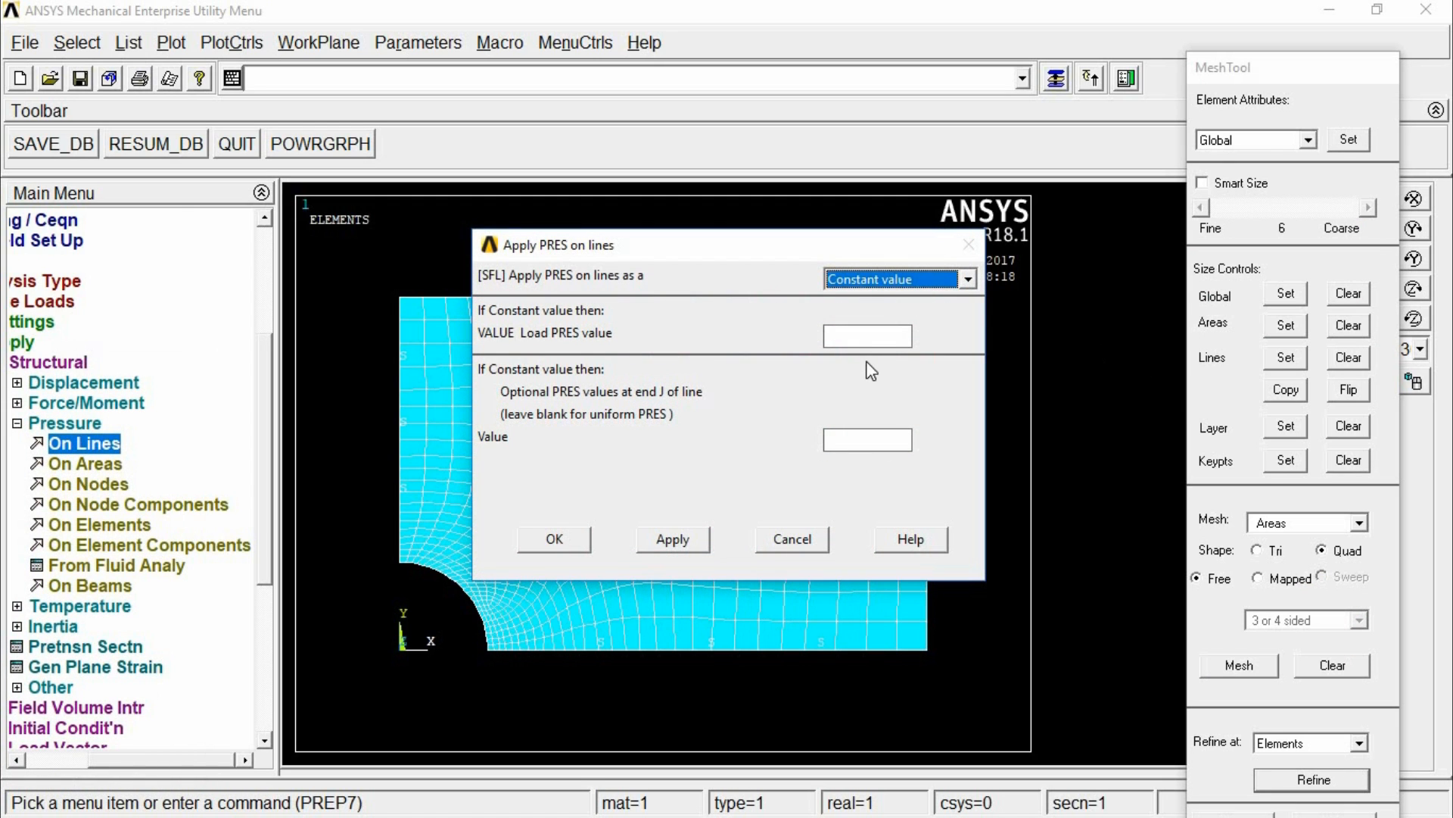
click(870, 336)
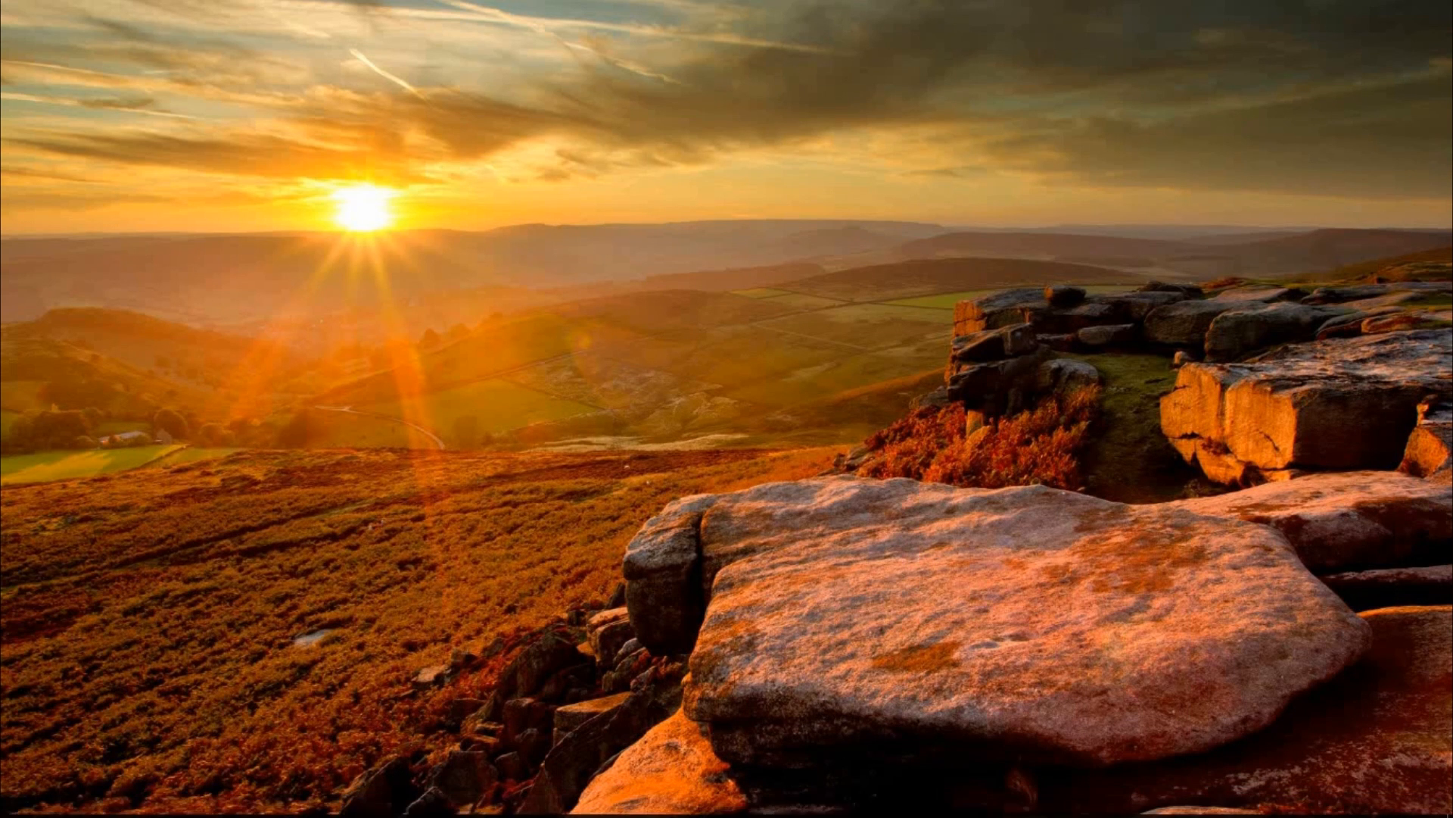
Switch to Microsoft Edge and look up the pressure calculation in plate with hole.pdf
click(138, 803)
click(321, 6)
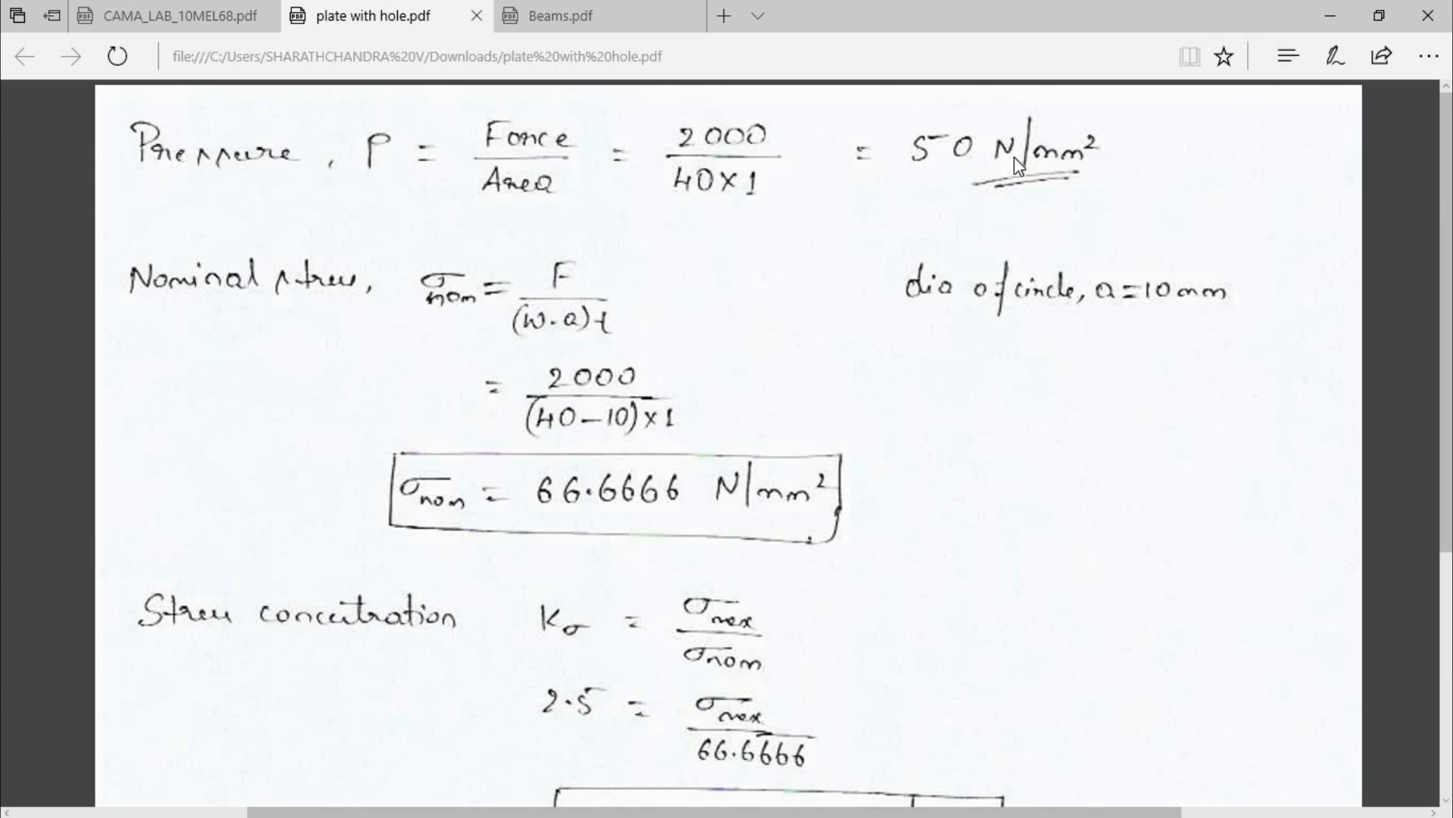
Switch back to ANSYS Mechanical and apply a constant pressure of 50 on the plate's right vertical edge line
click(1335, 11)
mouse_move(342, 807)
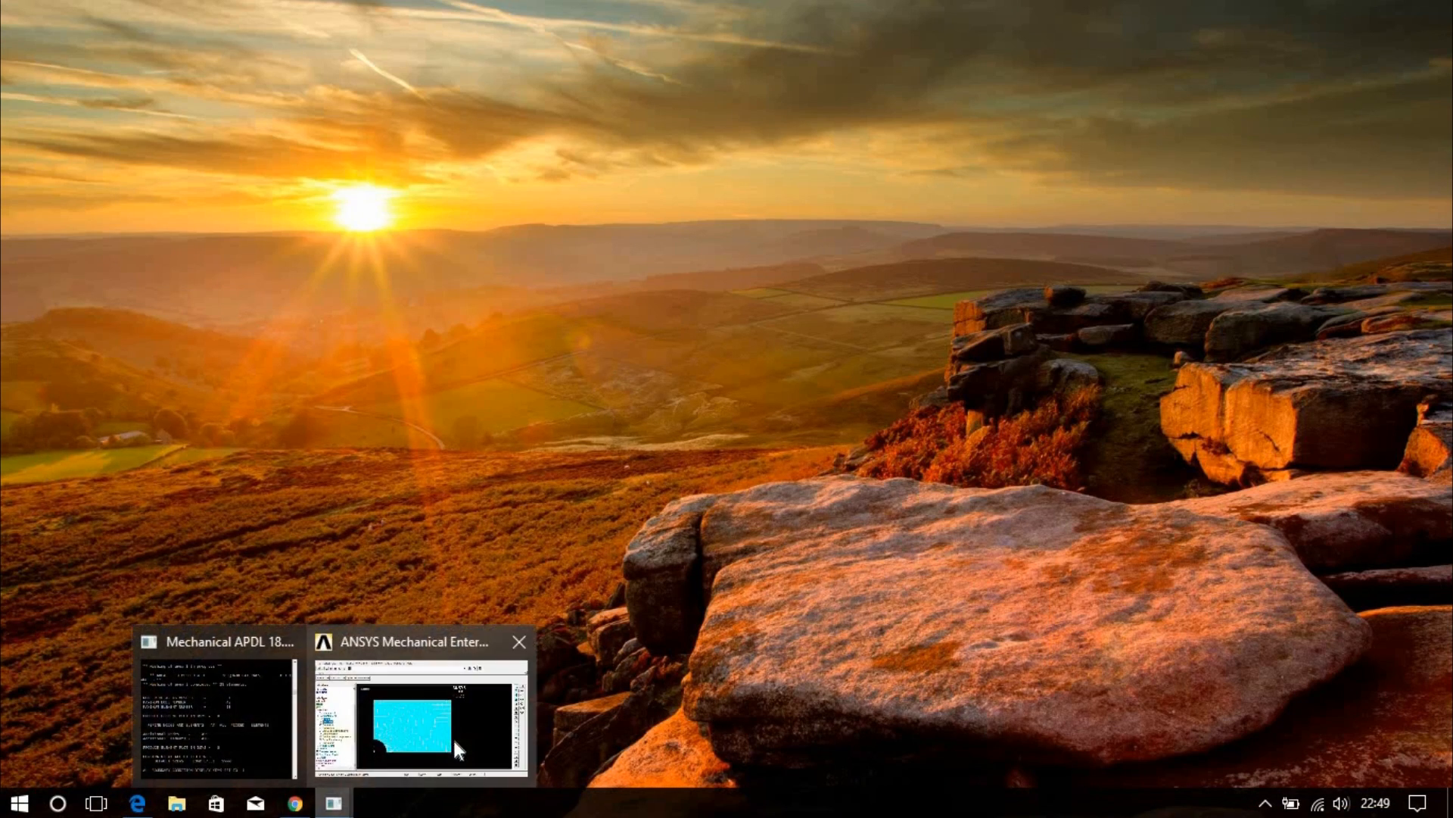
click(452, 737)
click(1091, 78)
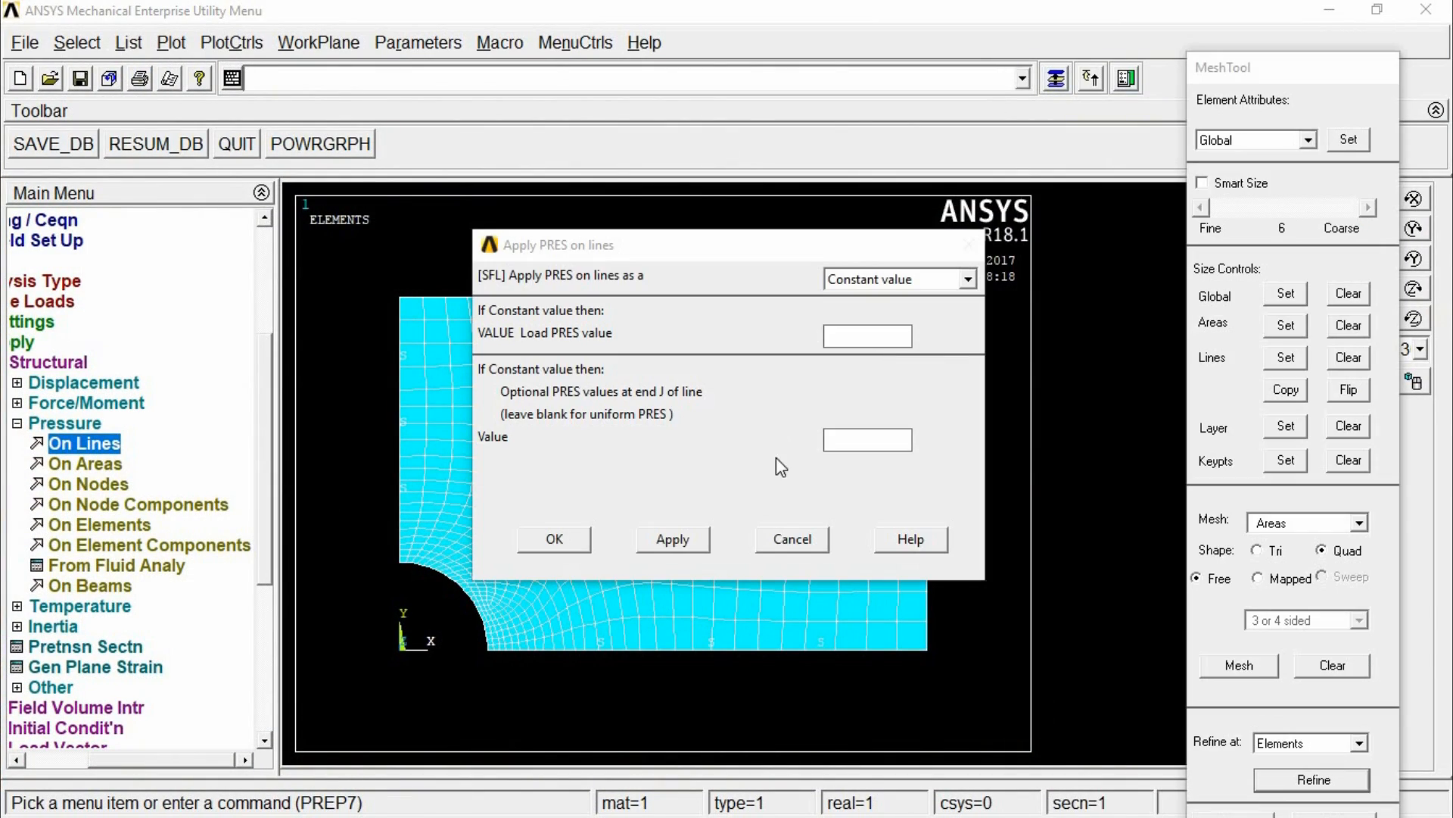
click(863, 330)
text(50)
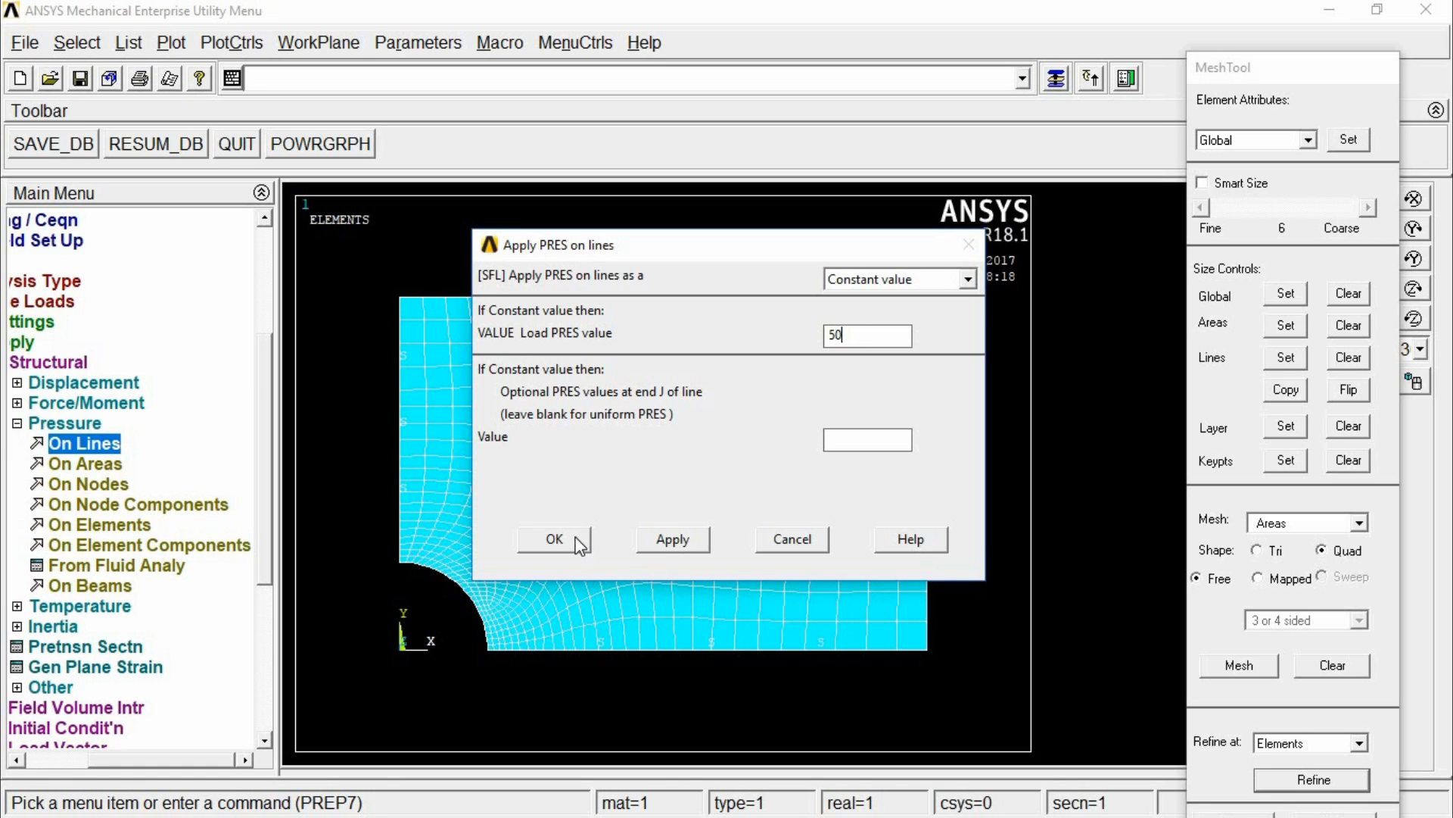
click(579, 542)
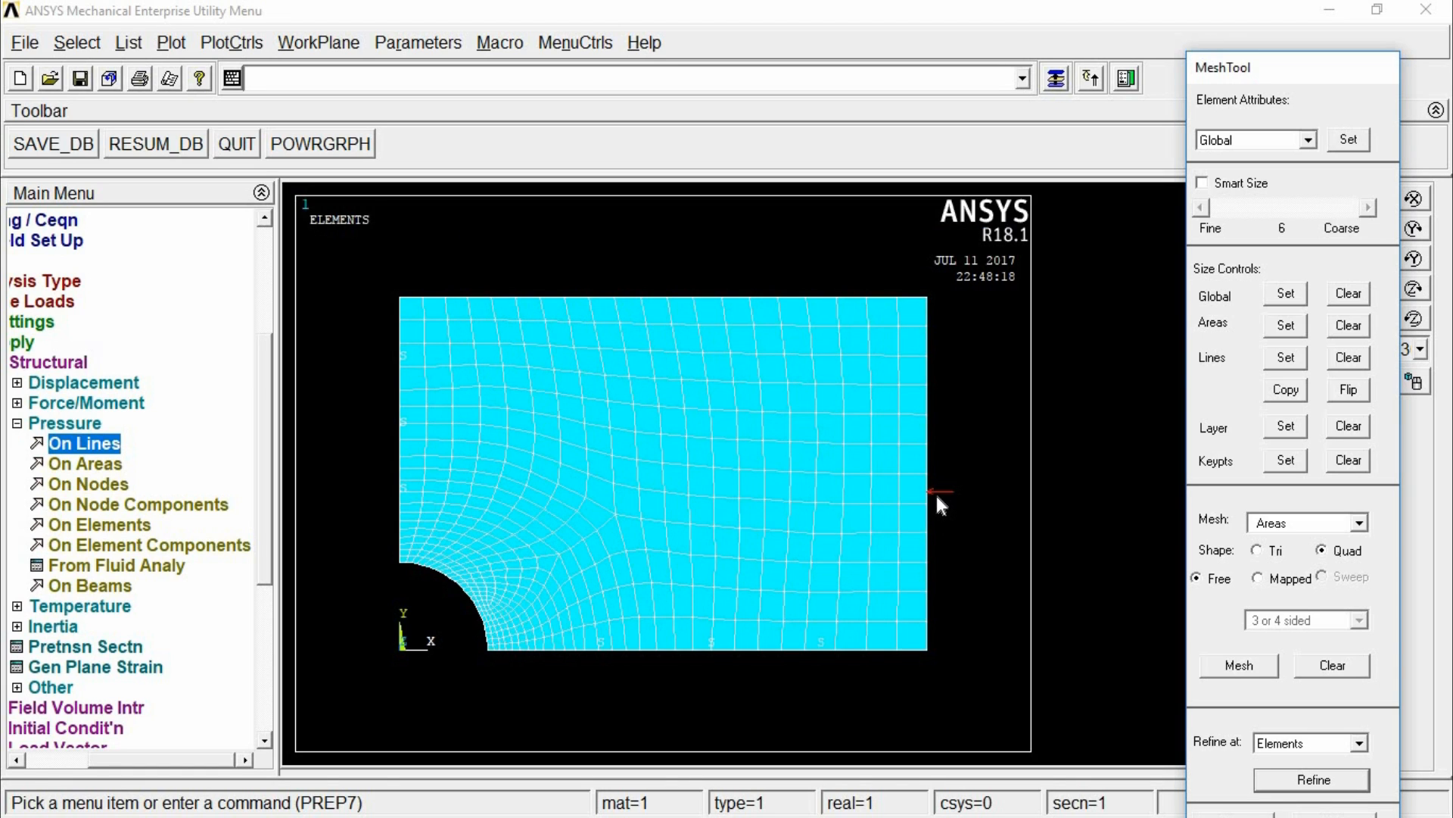
Delete the pressure load from the plate's right vertical edge line
click(34, 757)
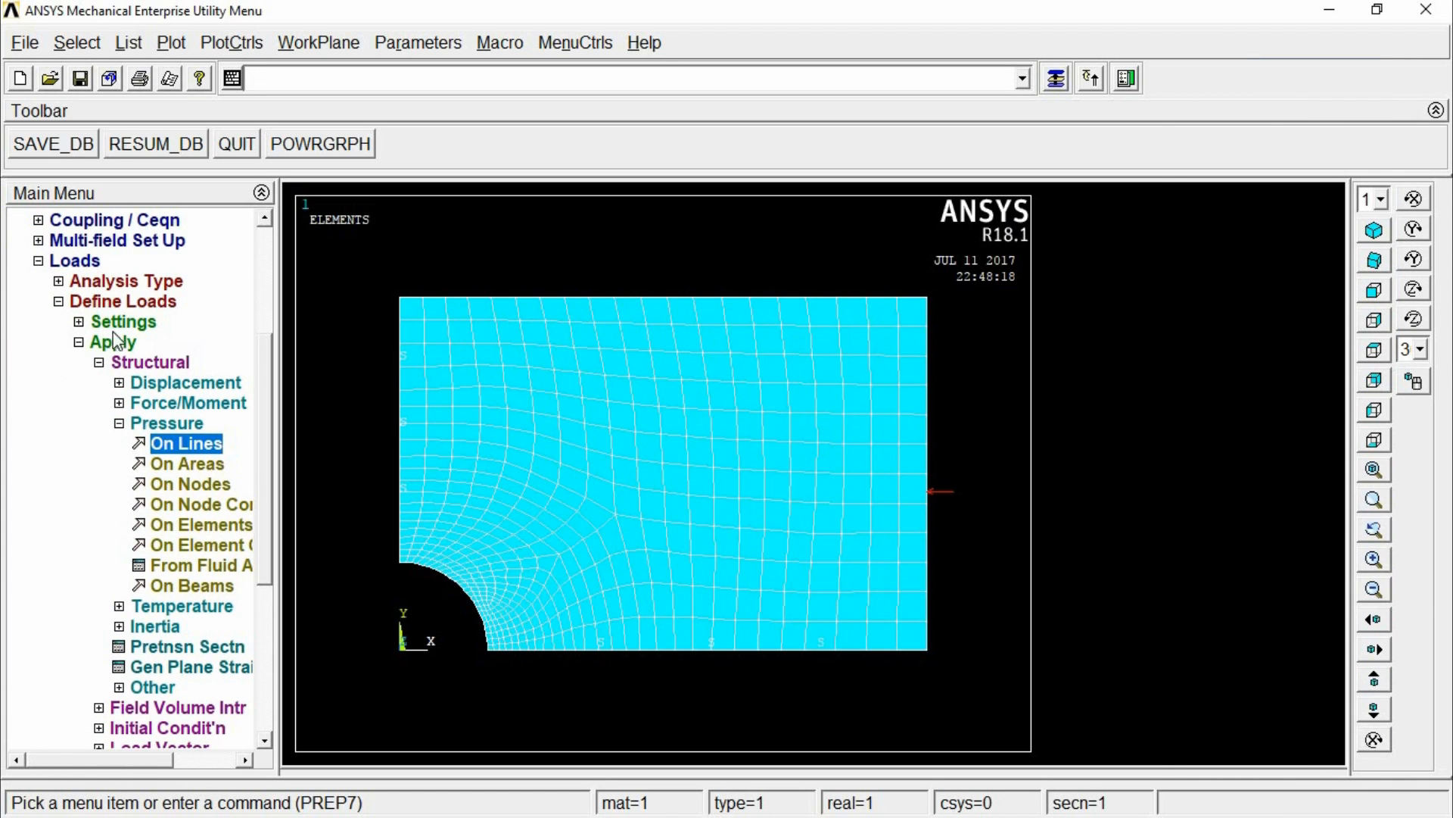
click(125, 364)
click(114, 359)
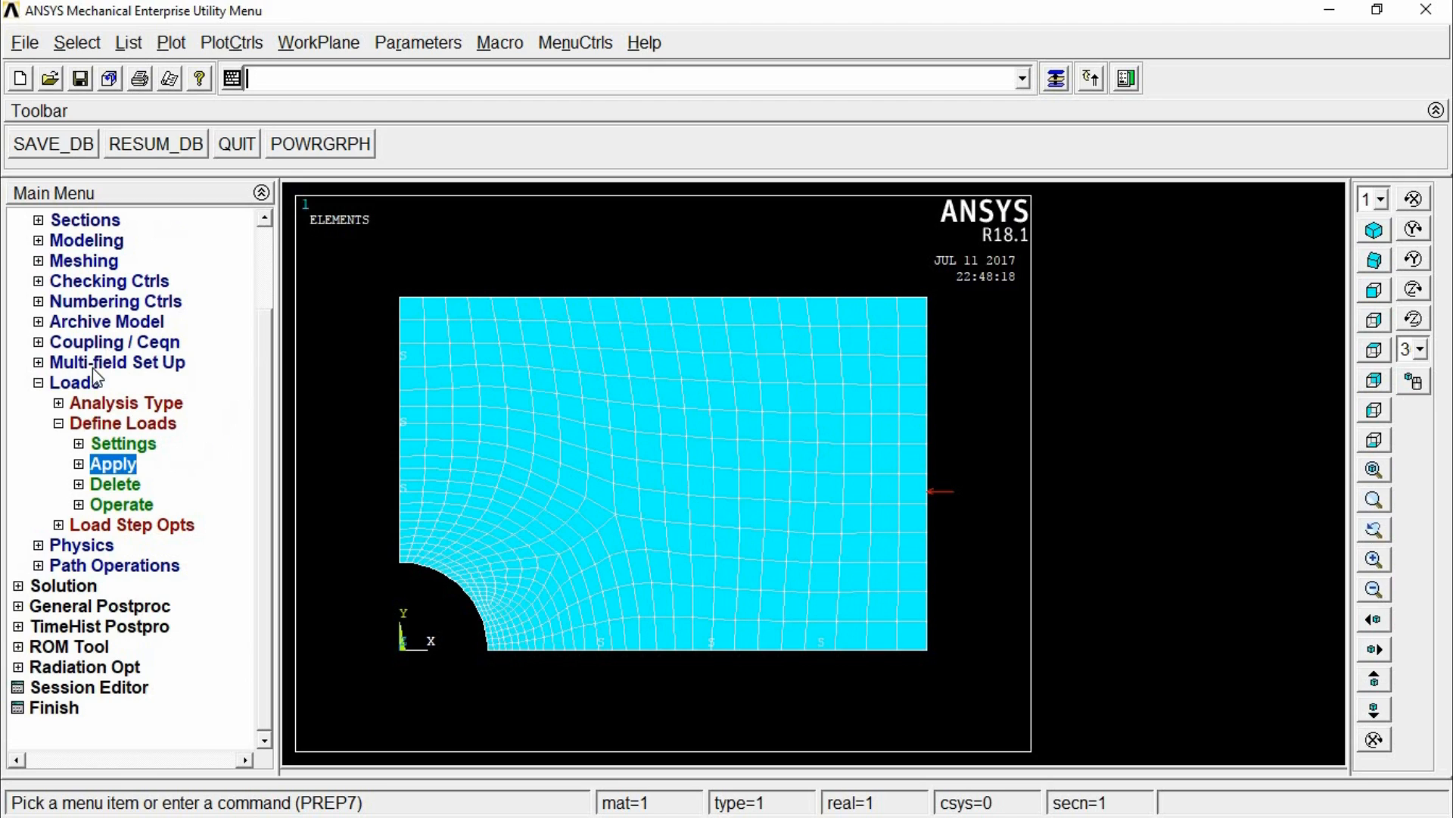
click(114, 499)
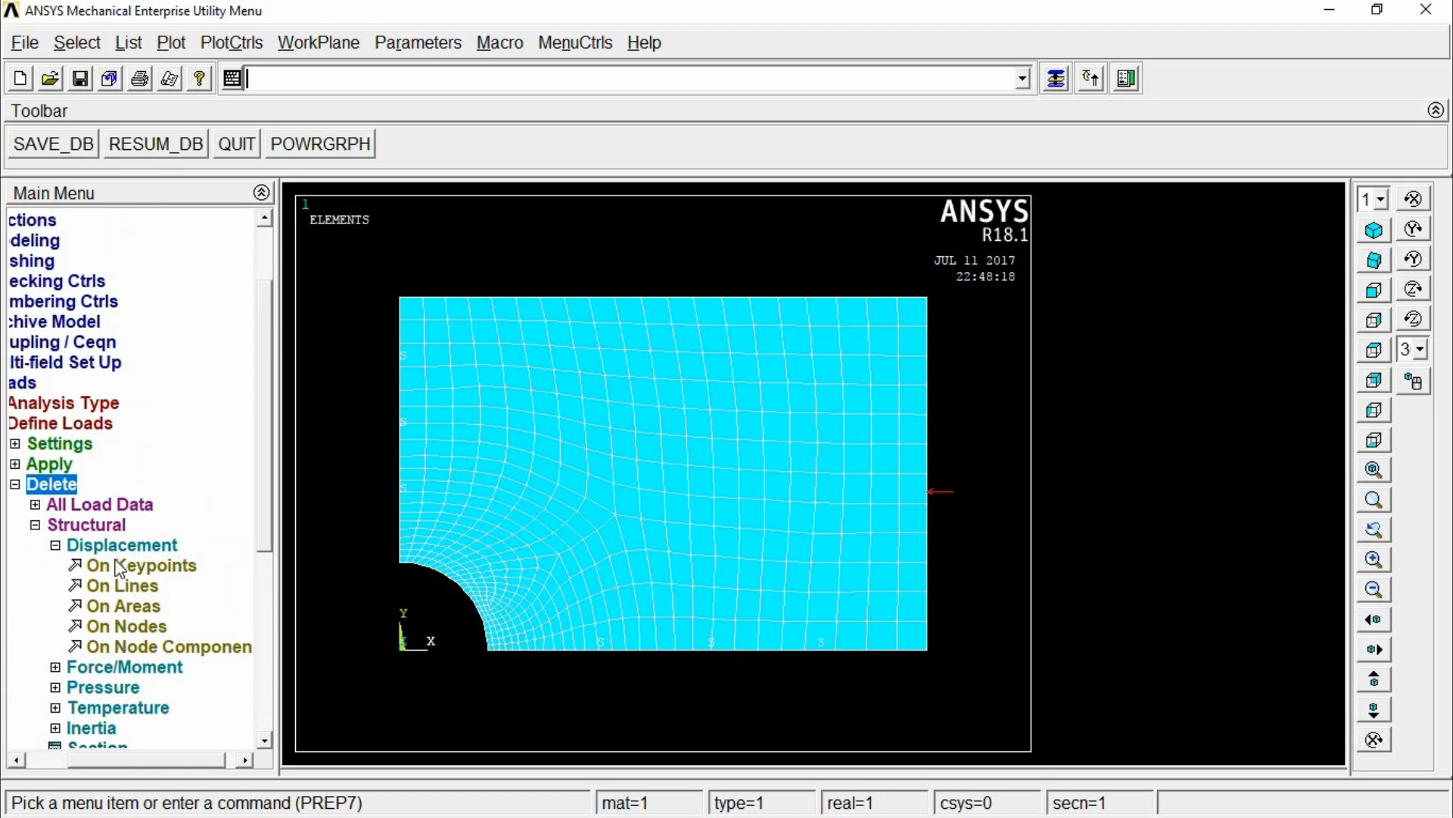
click(113, 546)
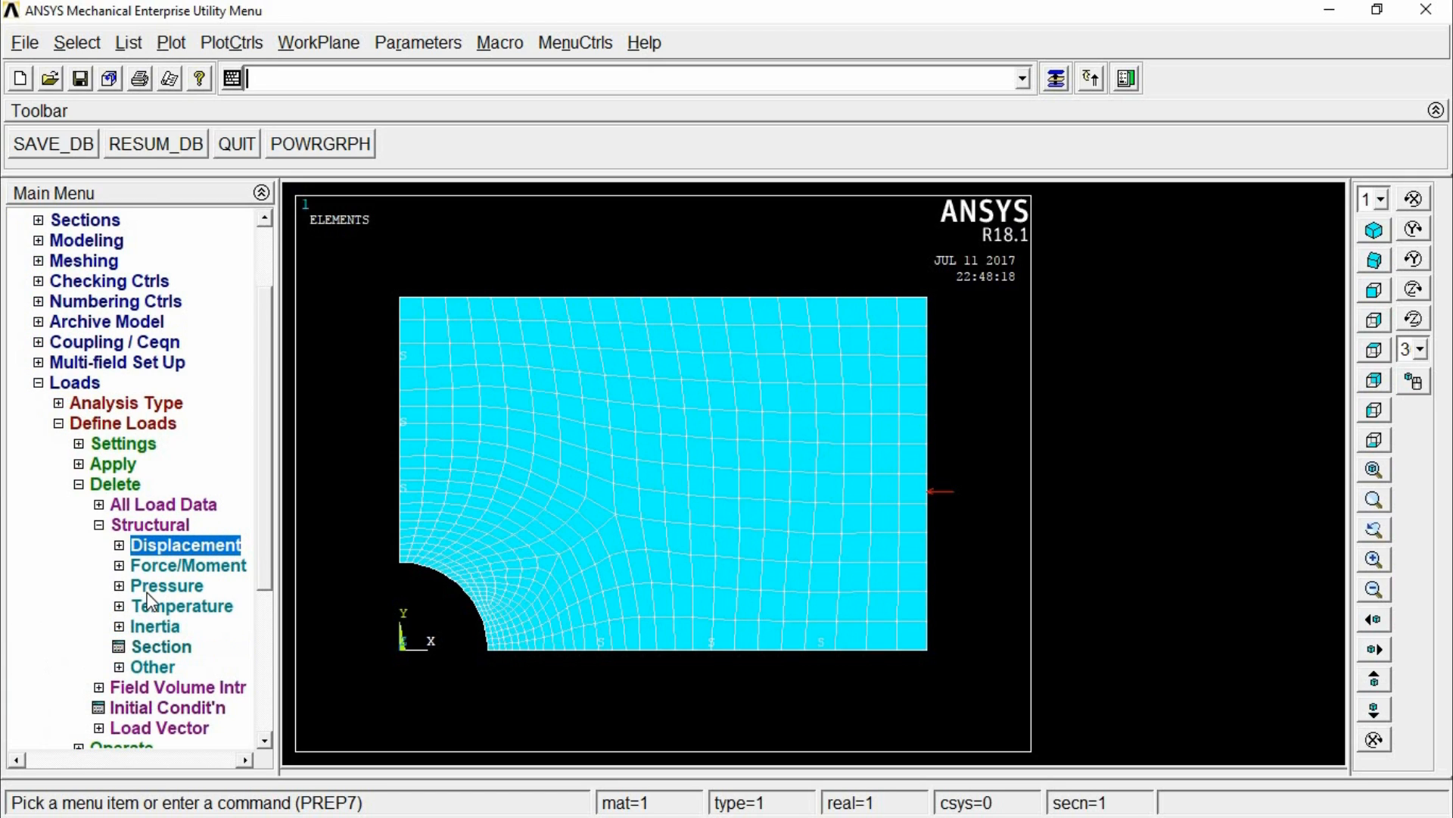
click(149, 598)
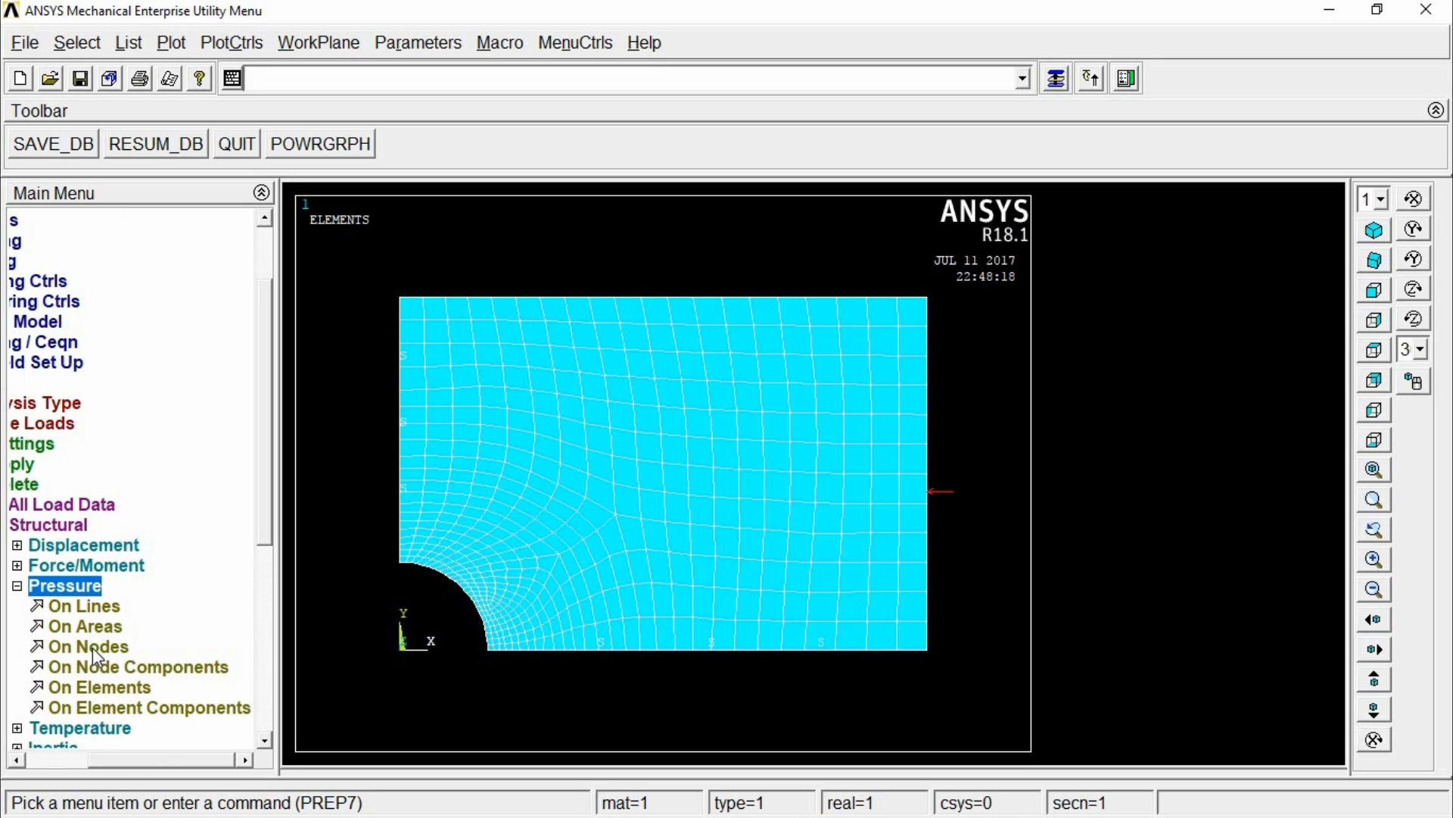
click(98, 604)
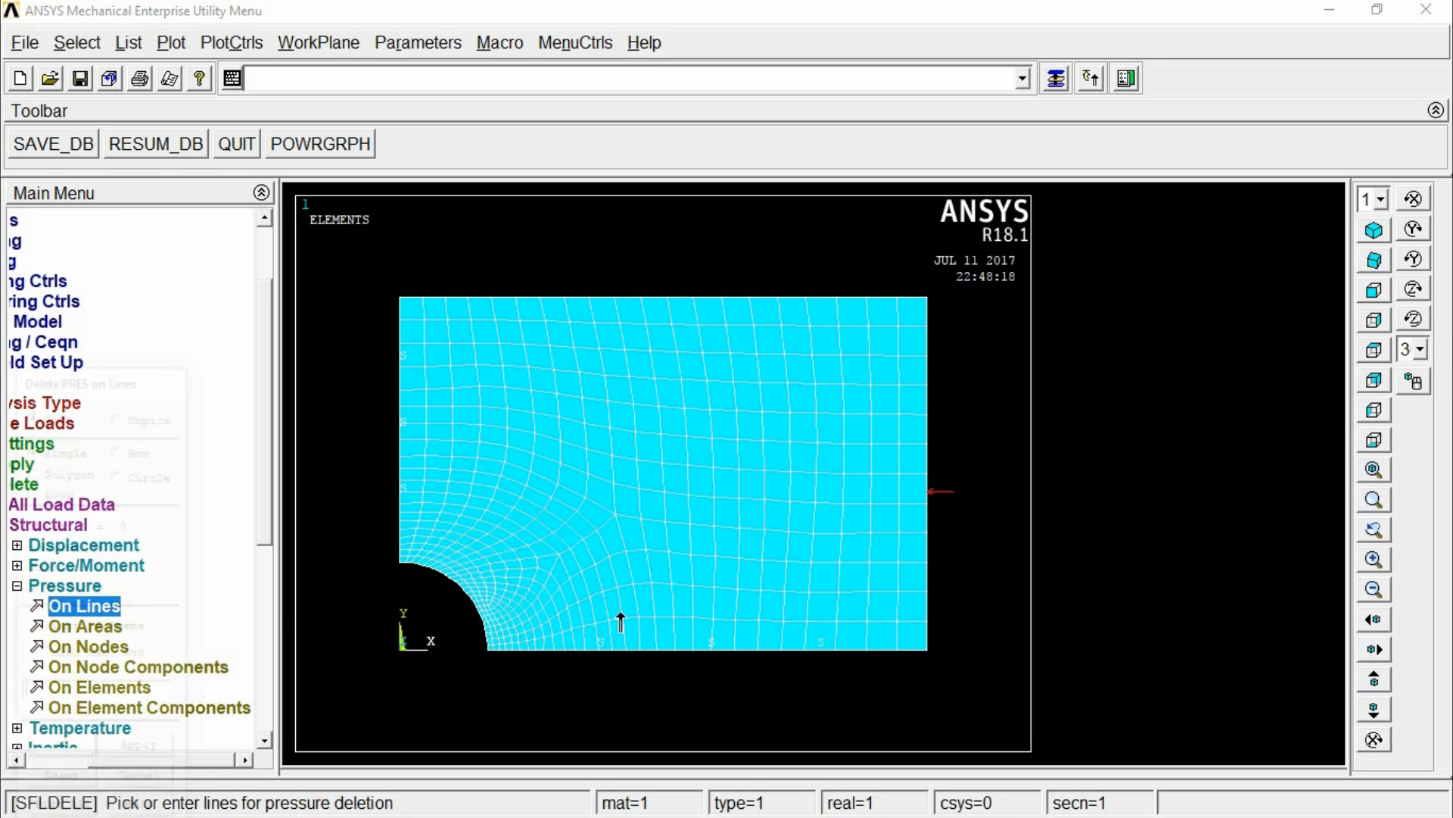
click(928, 496)
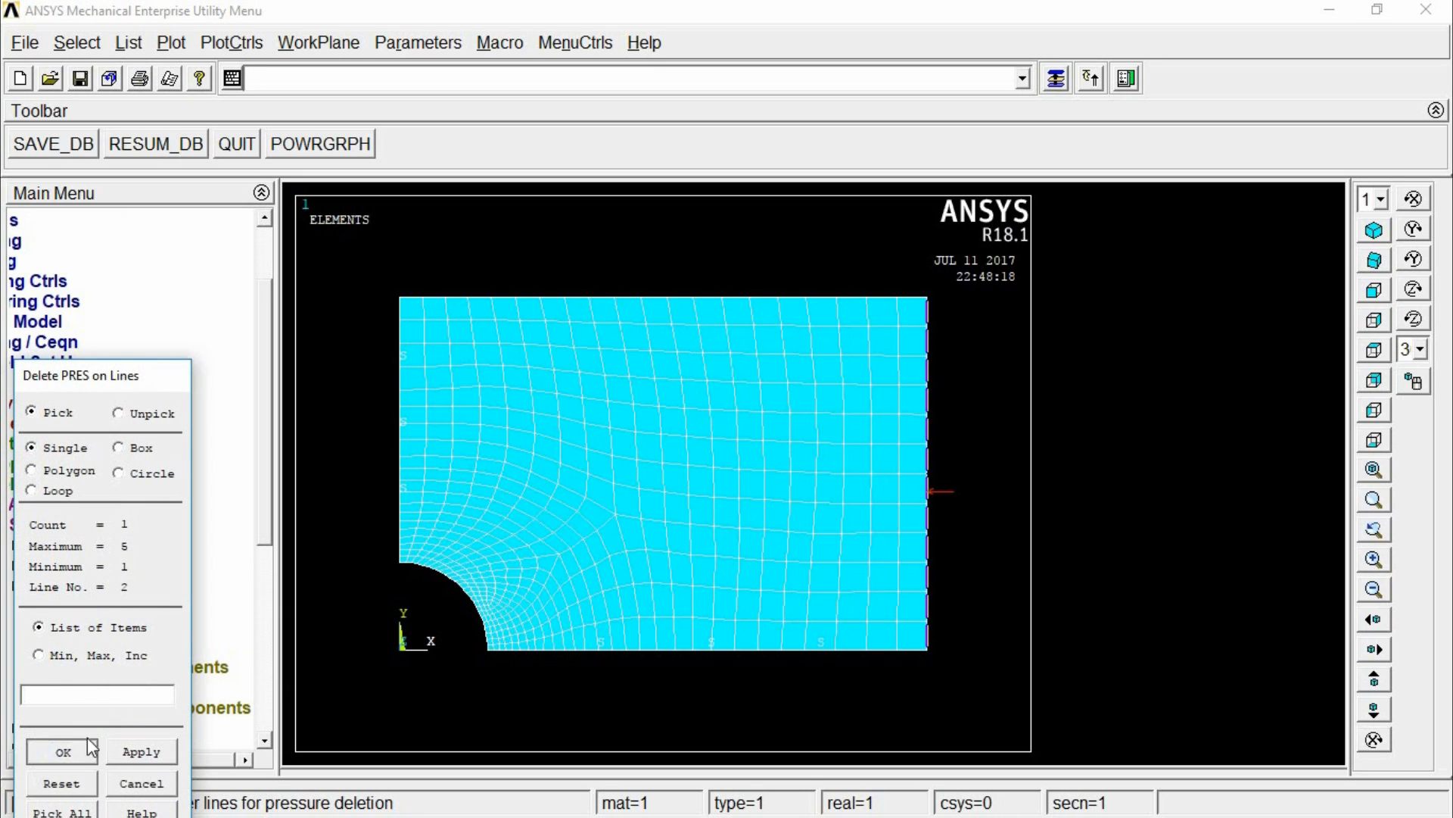
click(55, 752)
click(43, 756)
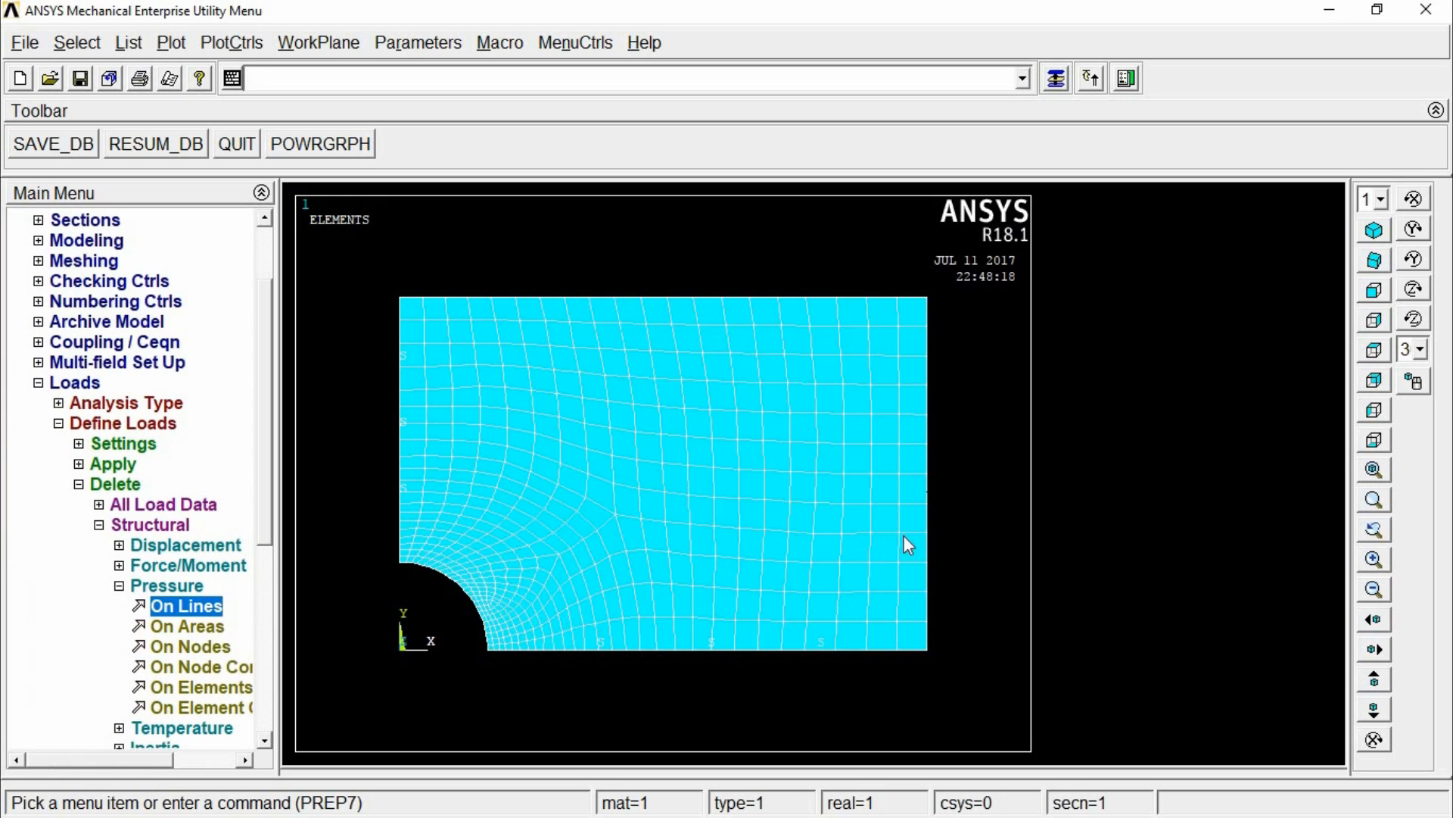
Apply a constant tensile pressure of -50 on the plate's right vertical edge line
click(90, 427)
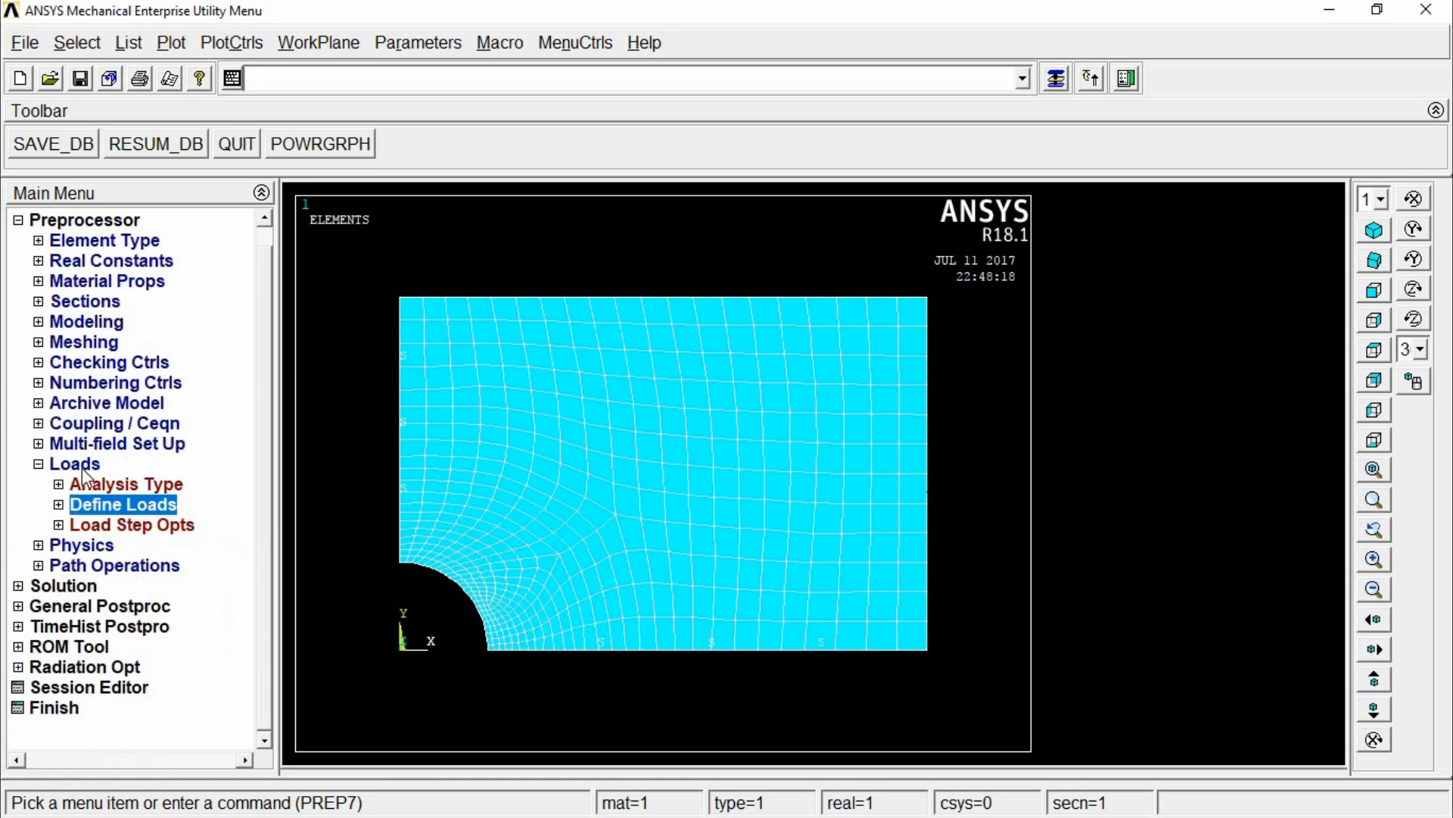
click(89, 503)
click(84, 545)
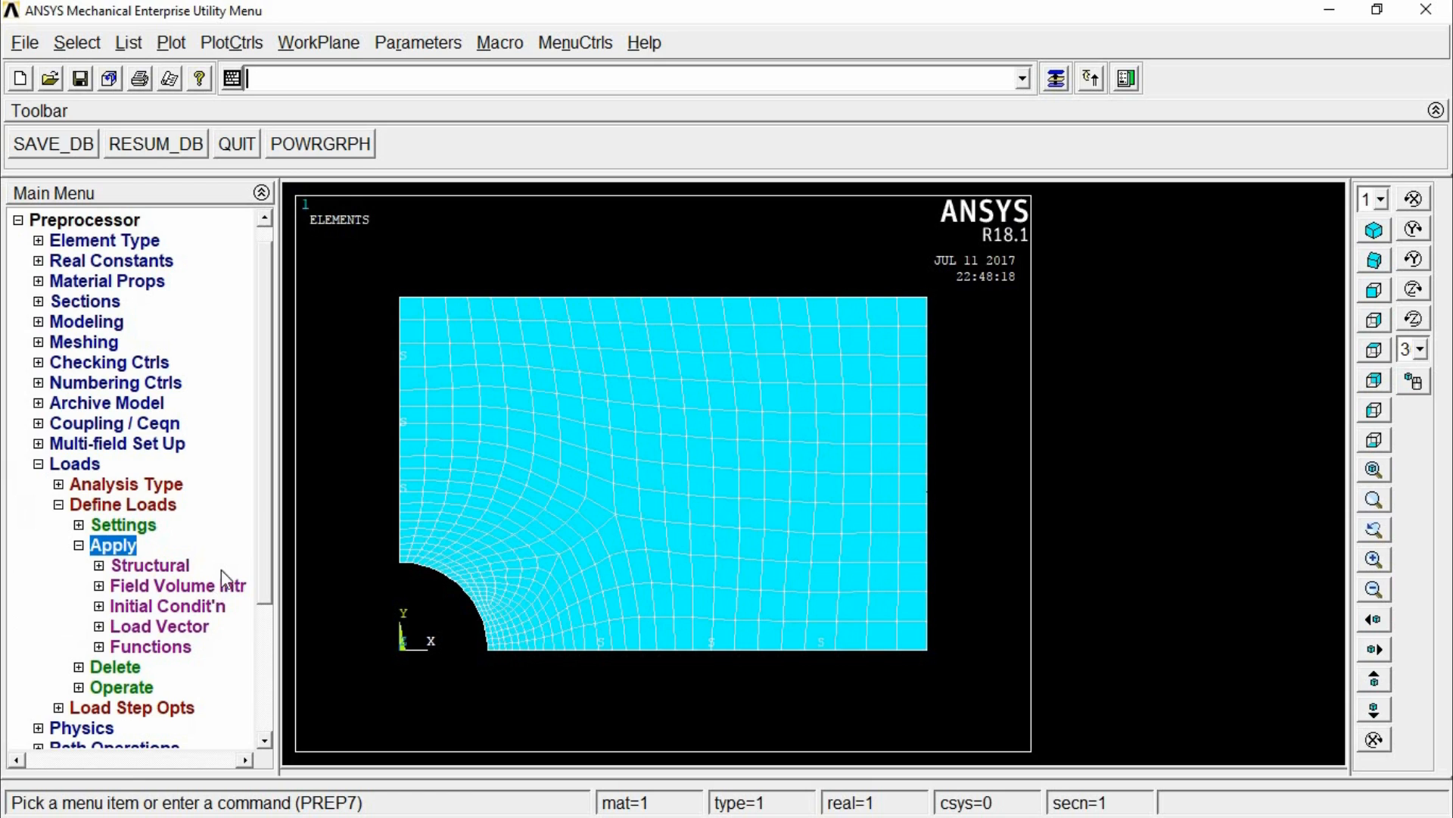
click(148, 568)
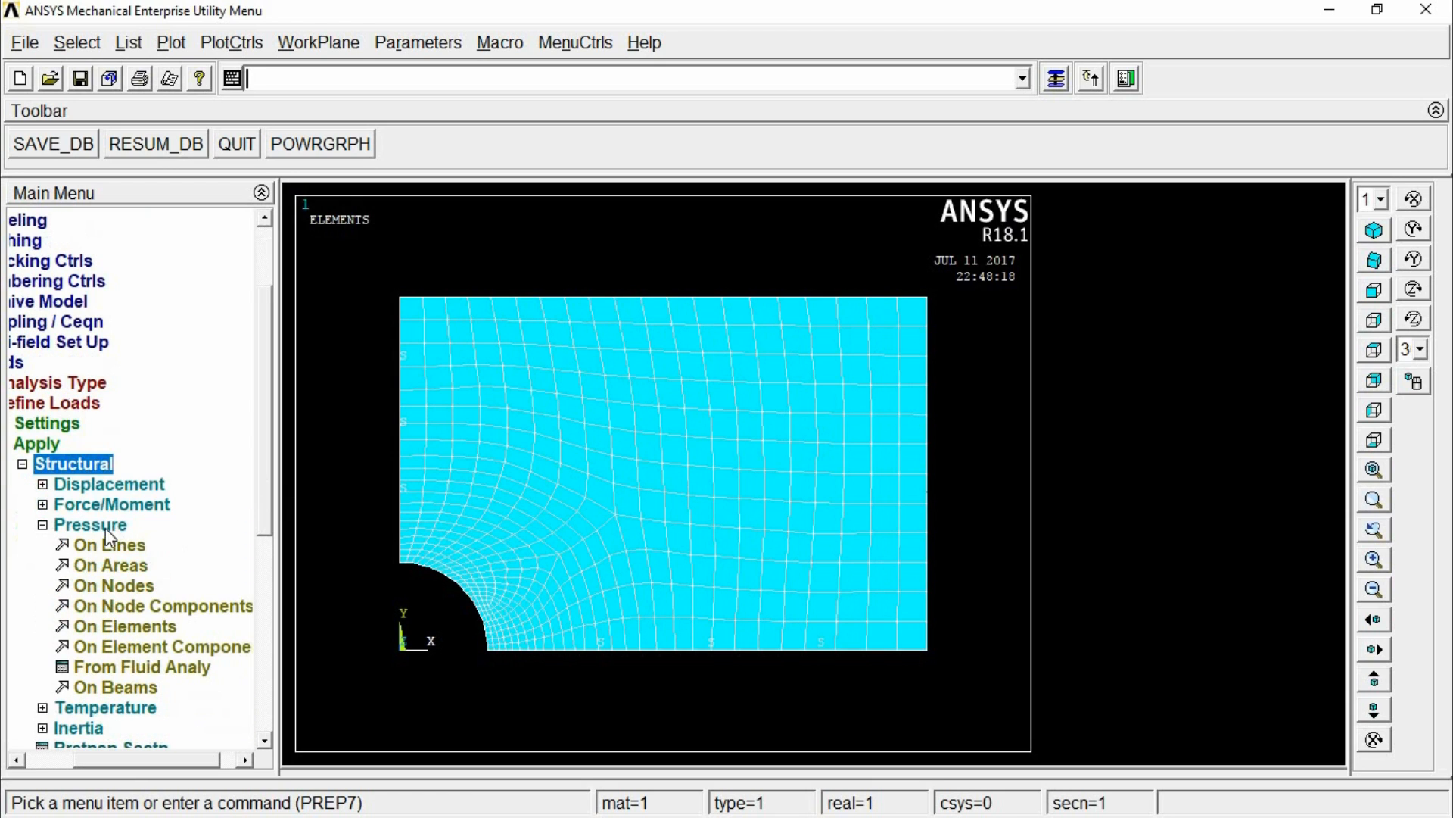
click(115, 546)
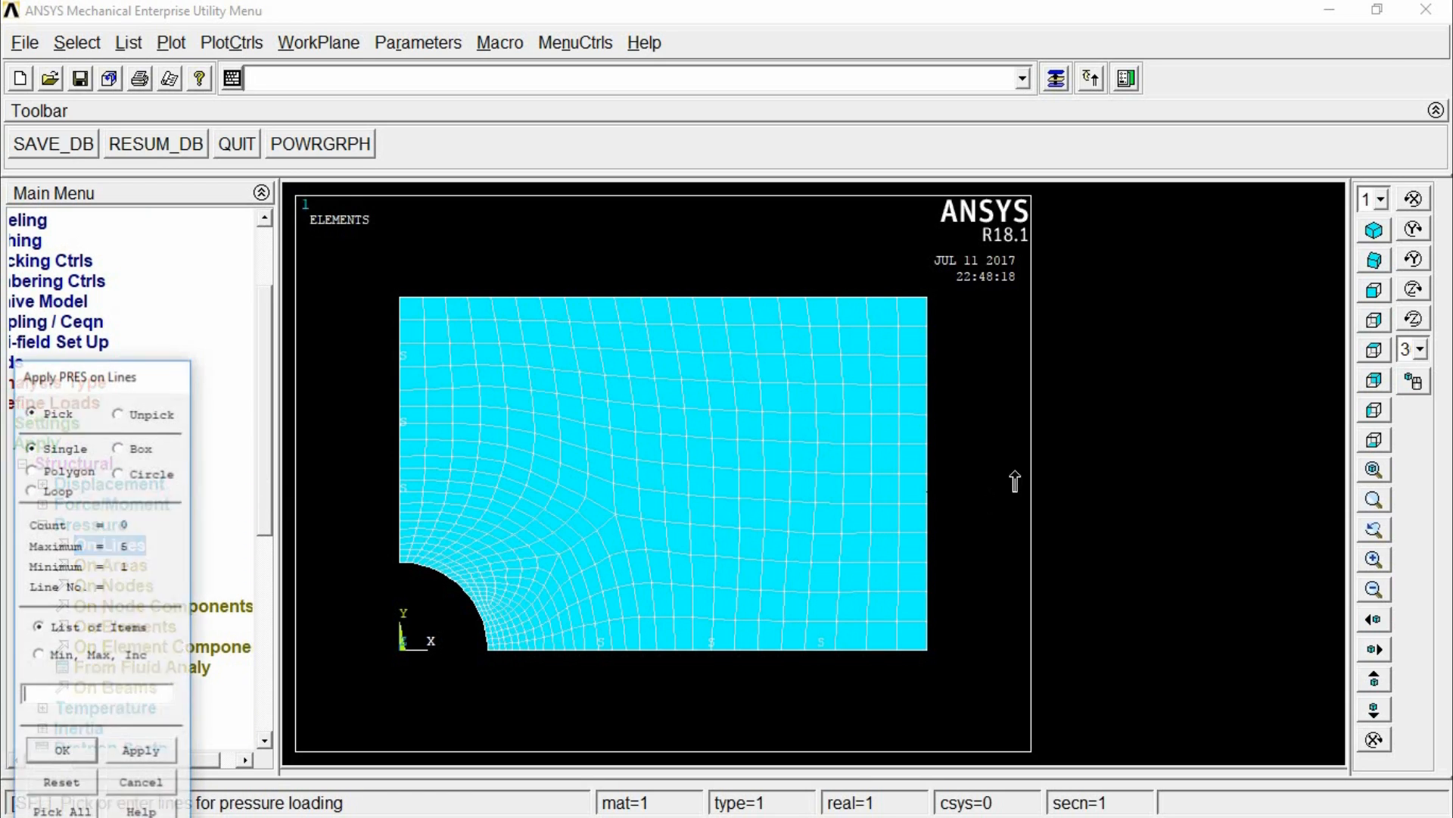
click(950, 482)
click(64, 751)
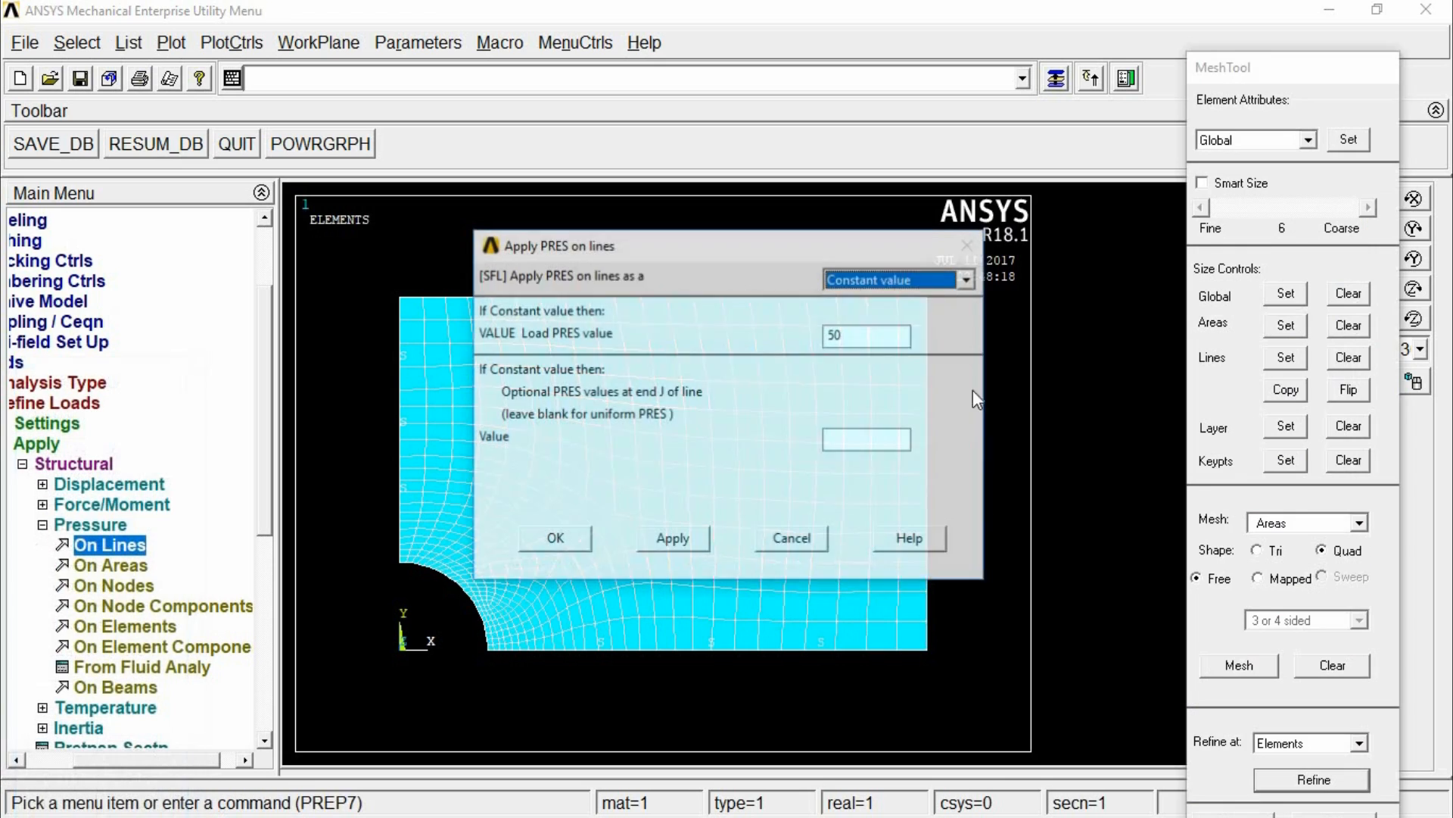
click(833, 336)
text(-)
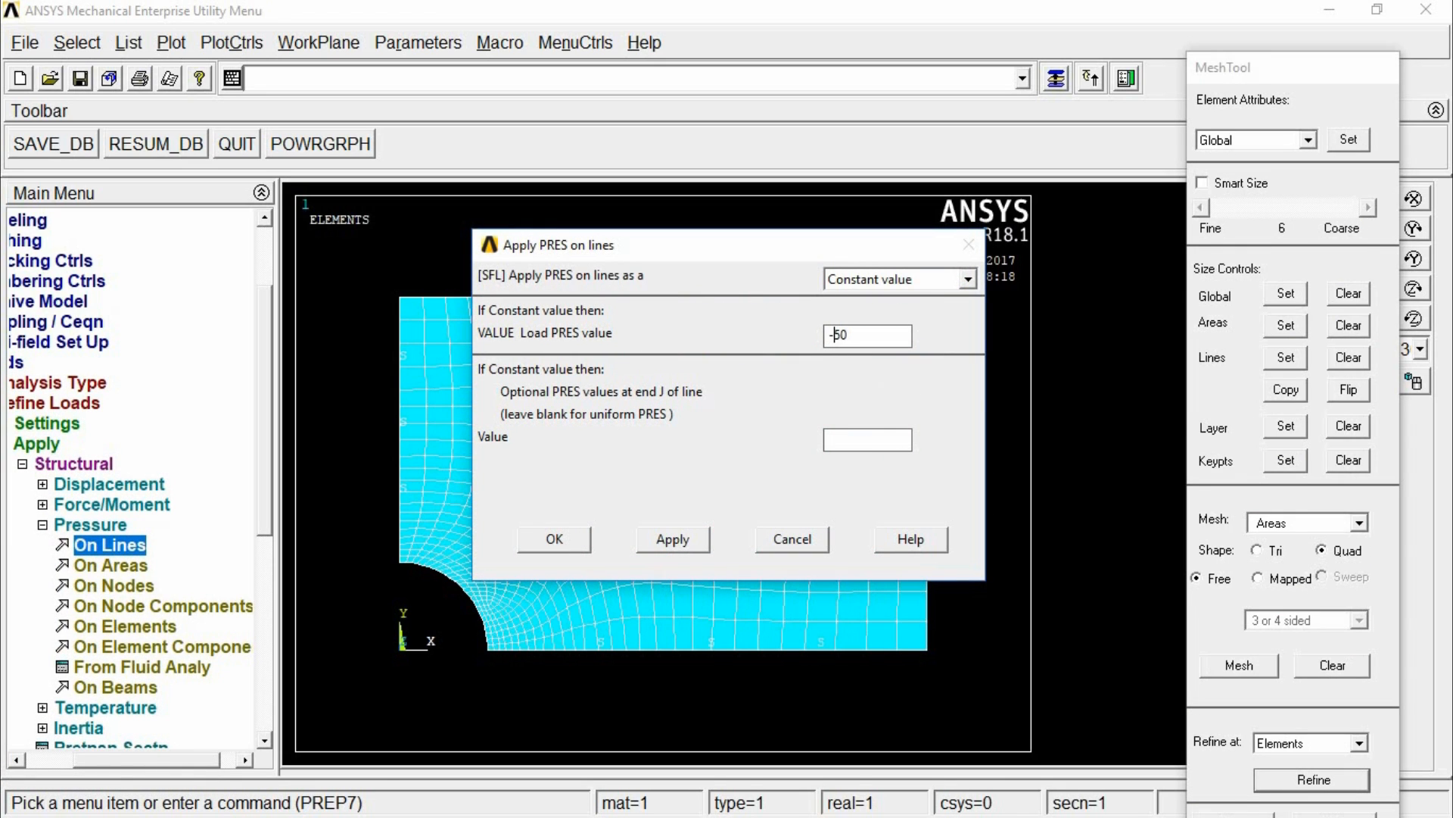
click(555, 539)
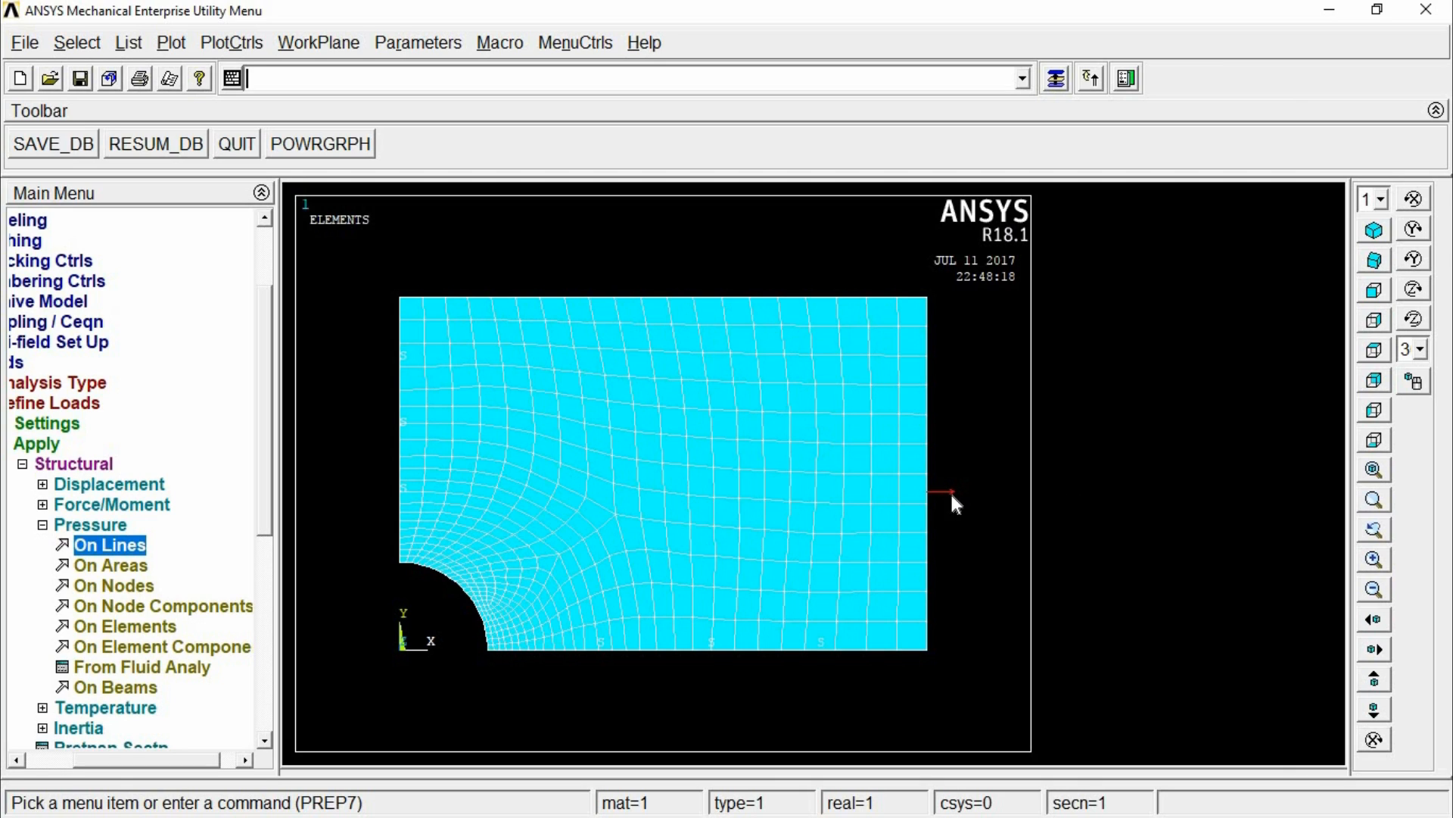
Solve the current load step and dismiss the solution note and status listing
click(90, 523)
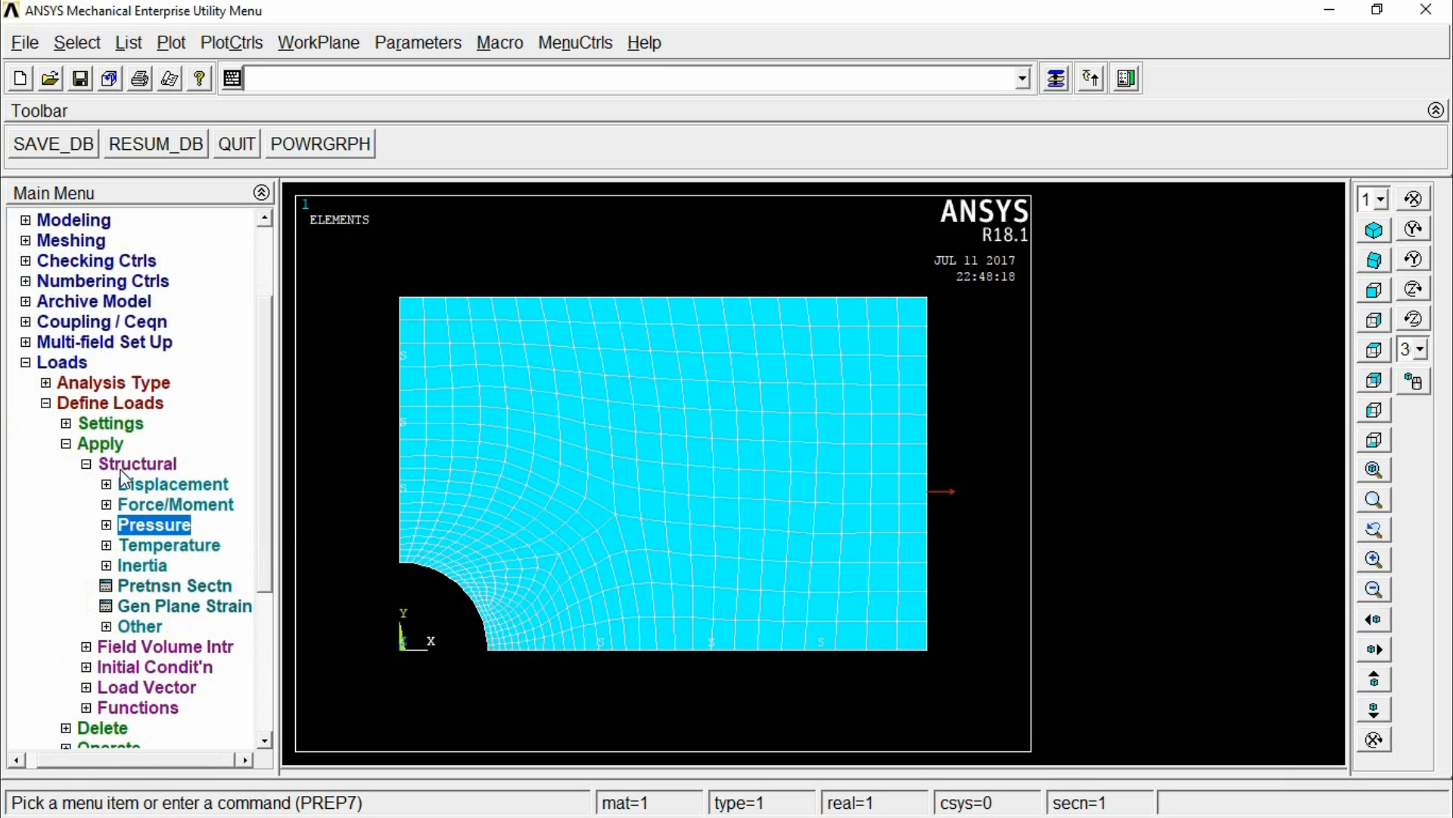
click(121, 463)
click(79, 368)
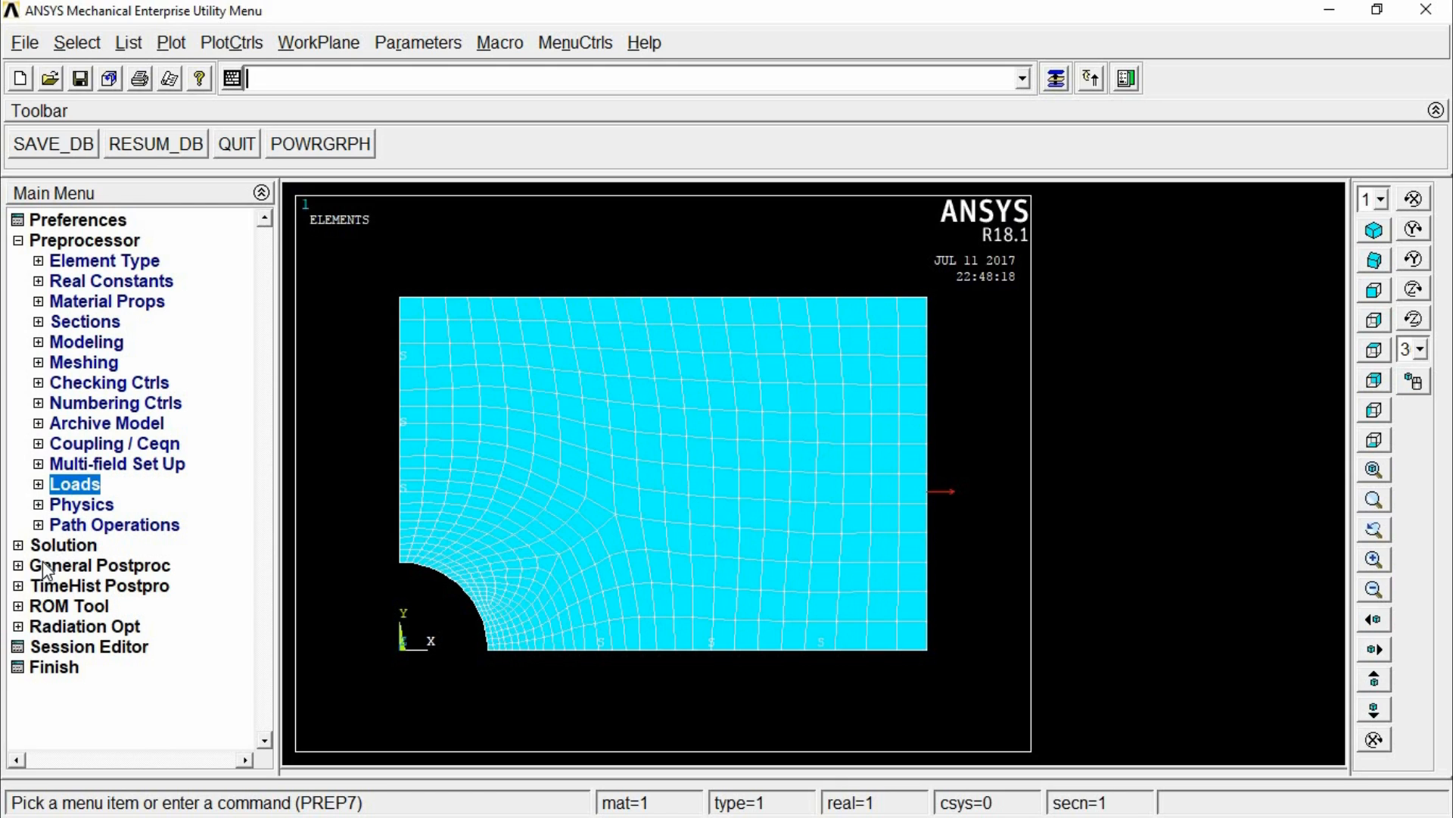
click(63, 545)
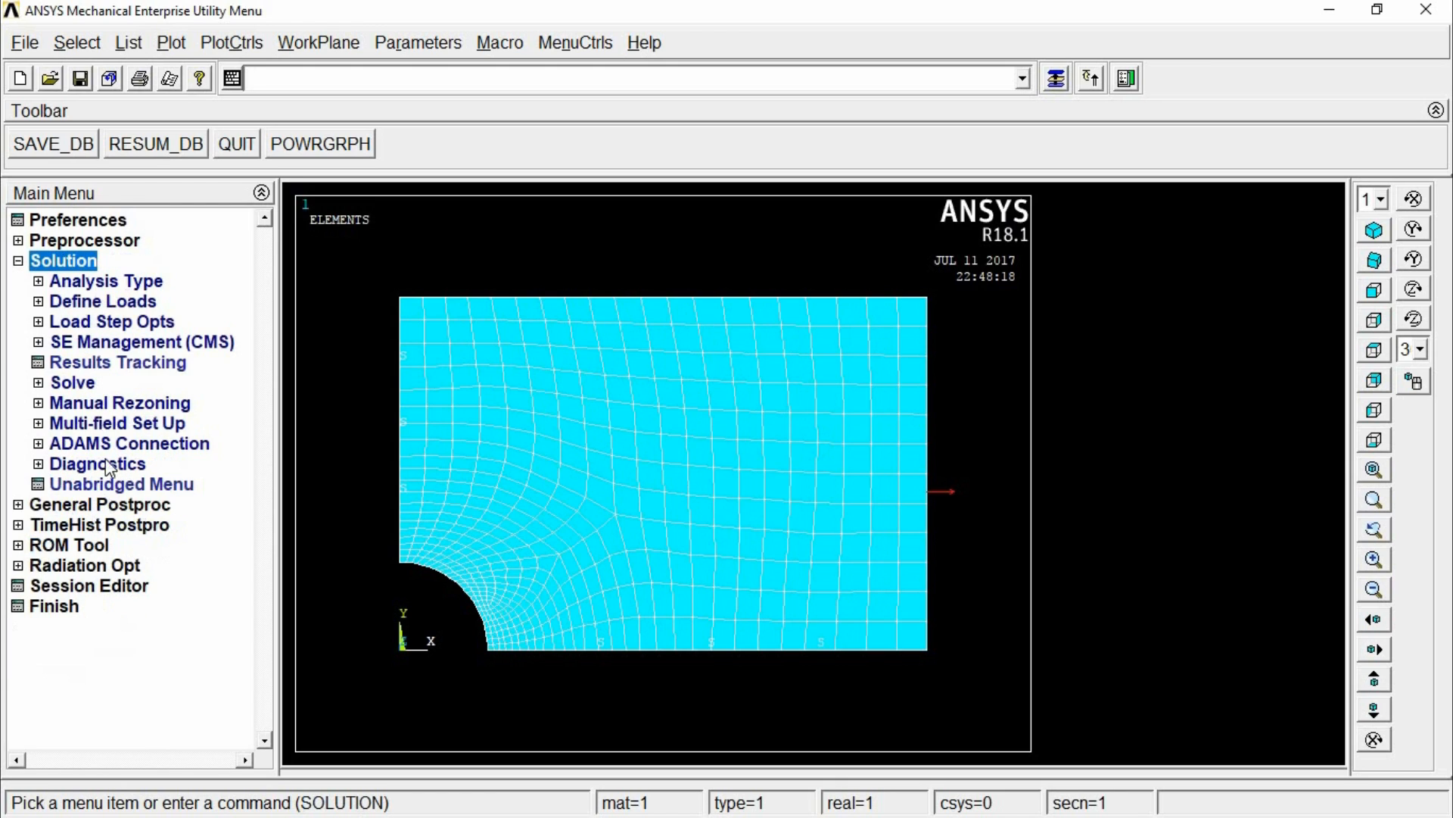
click(72, 383)
click(131, 407)
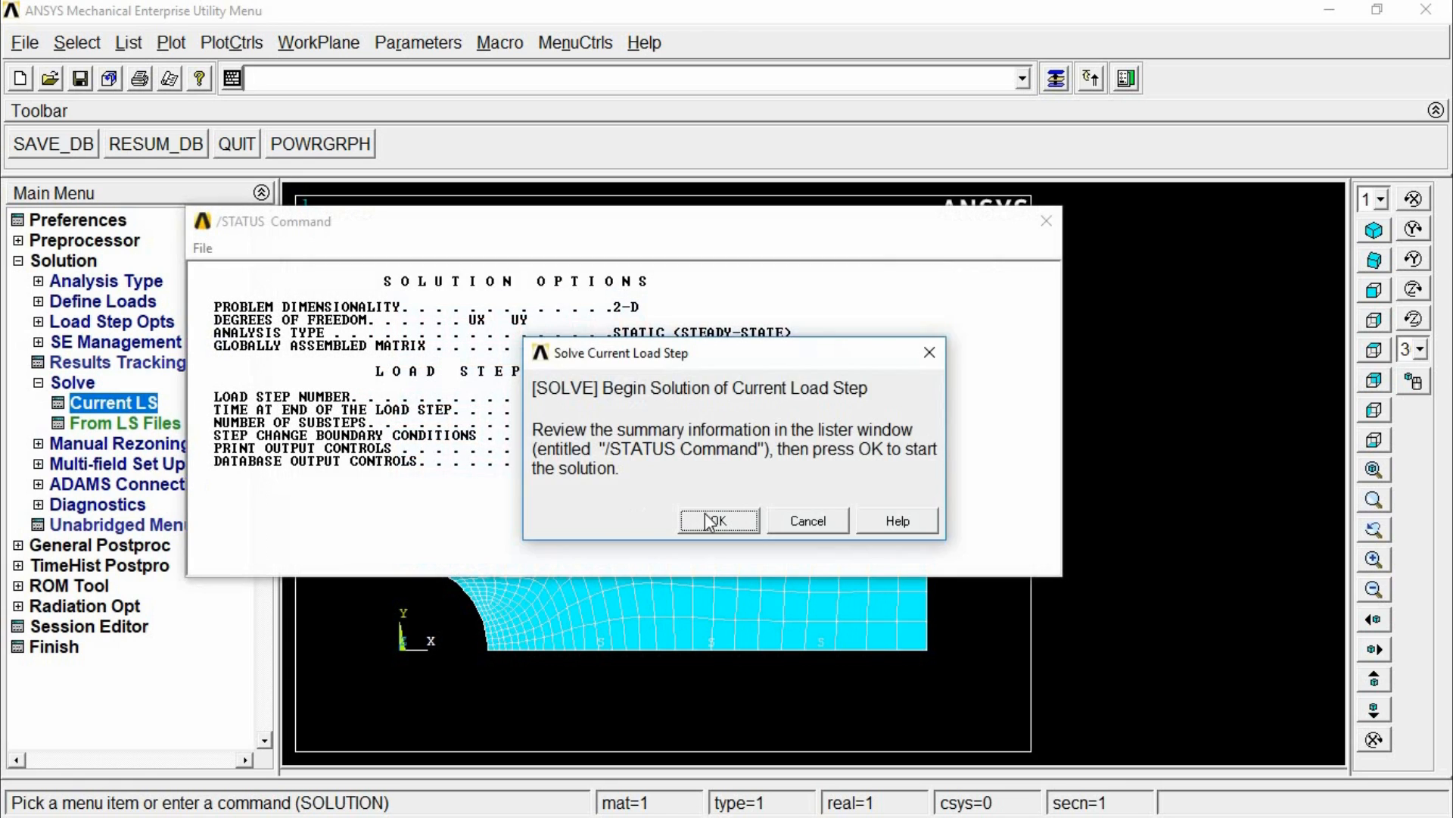
click(700, 518)
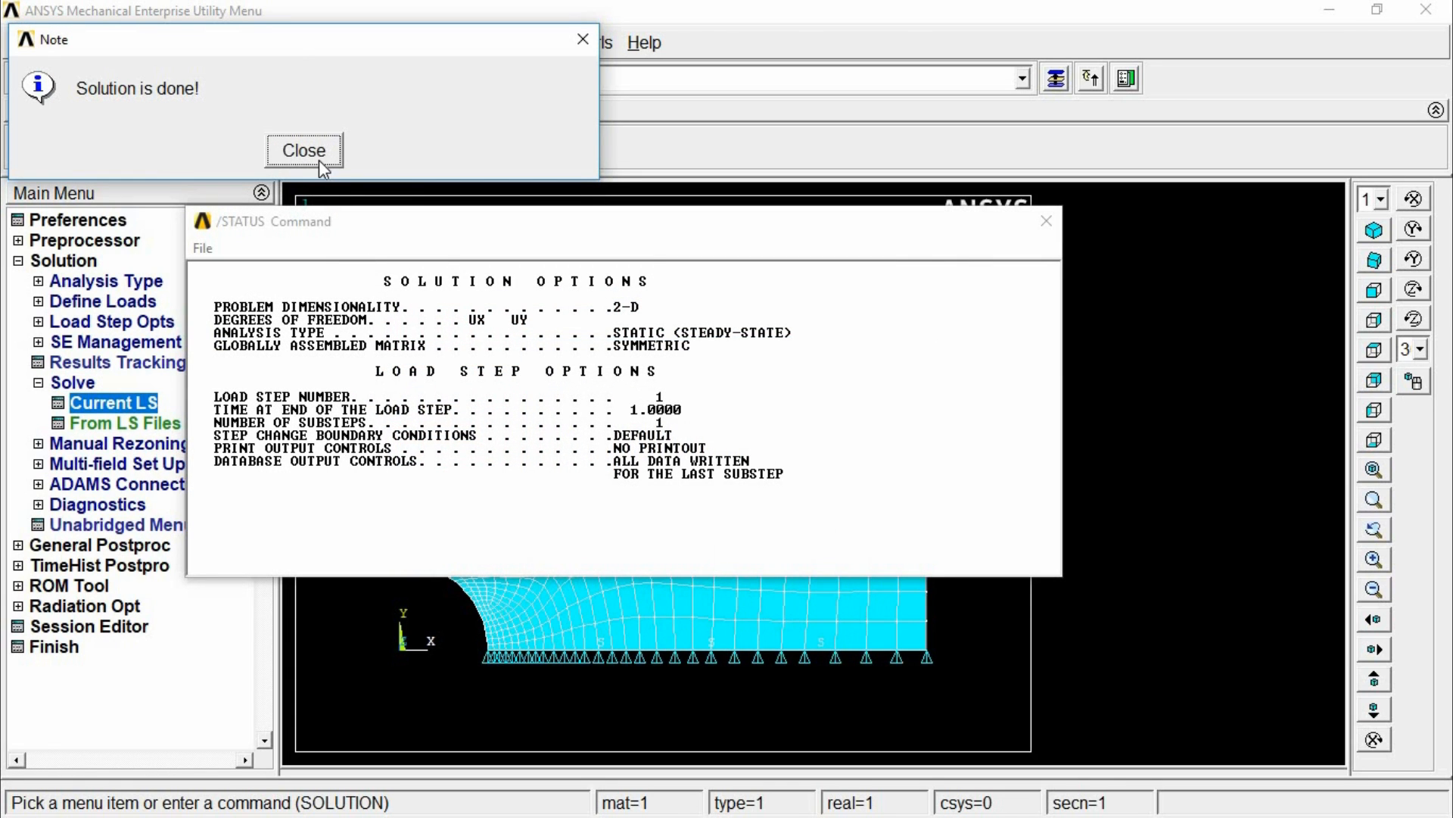
click(319, 161)
click(1057, 225)
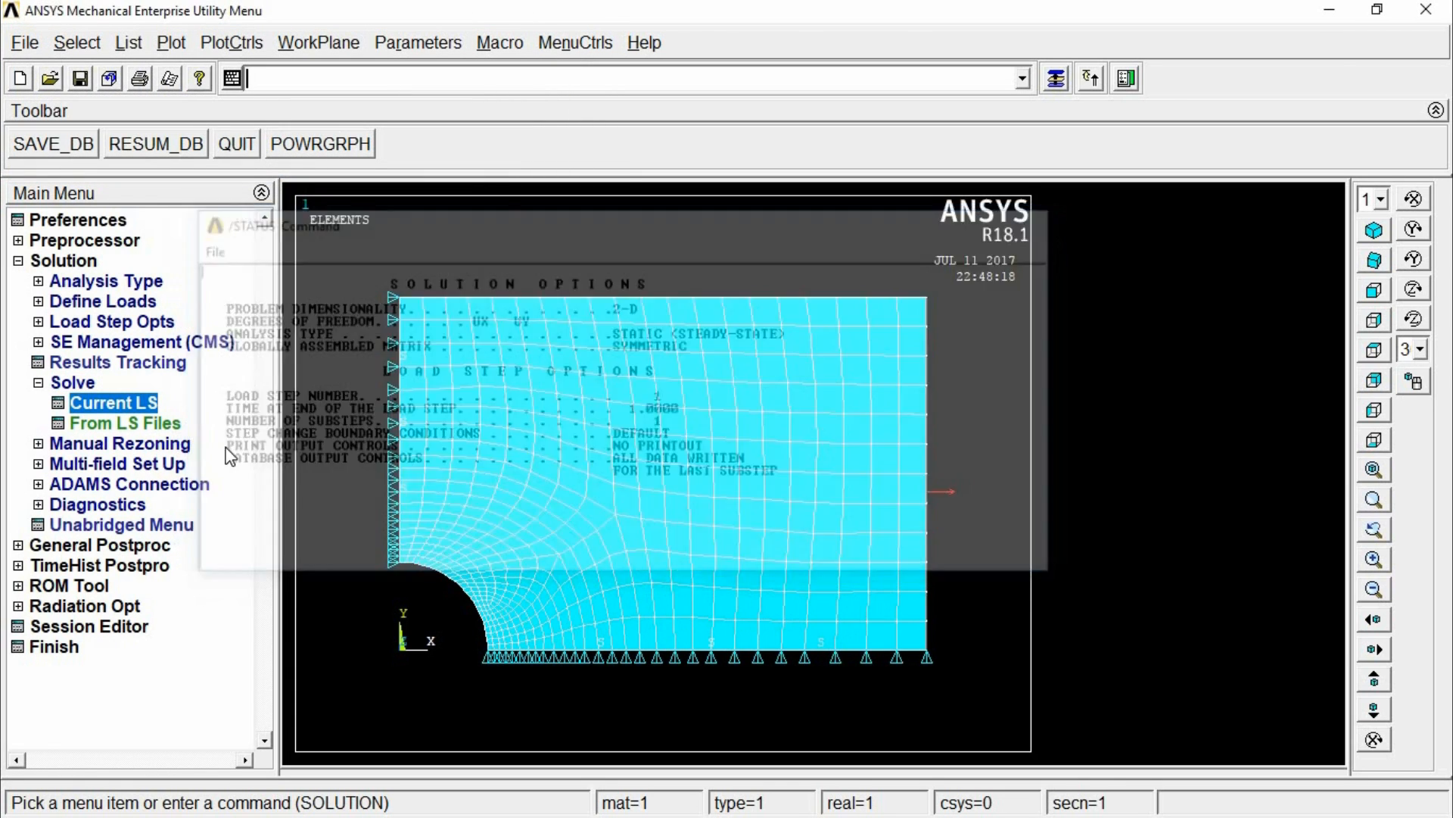
Plot the nodal solution contour of von Mises stress with deformed shape only
click(44, 383)
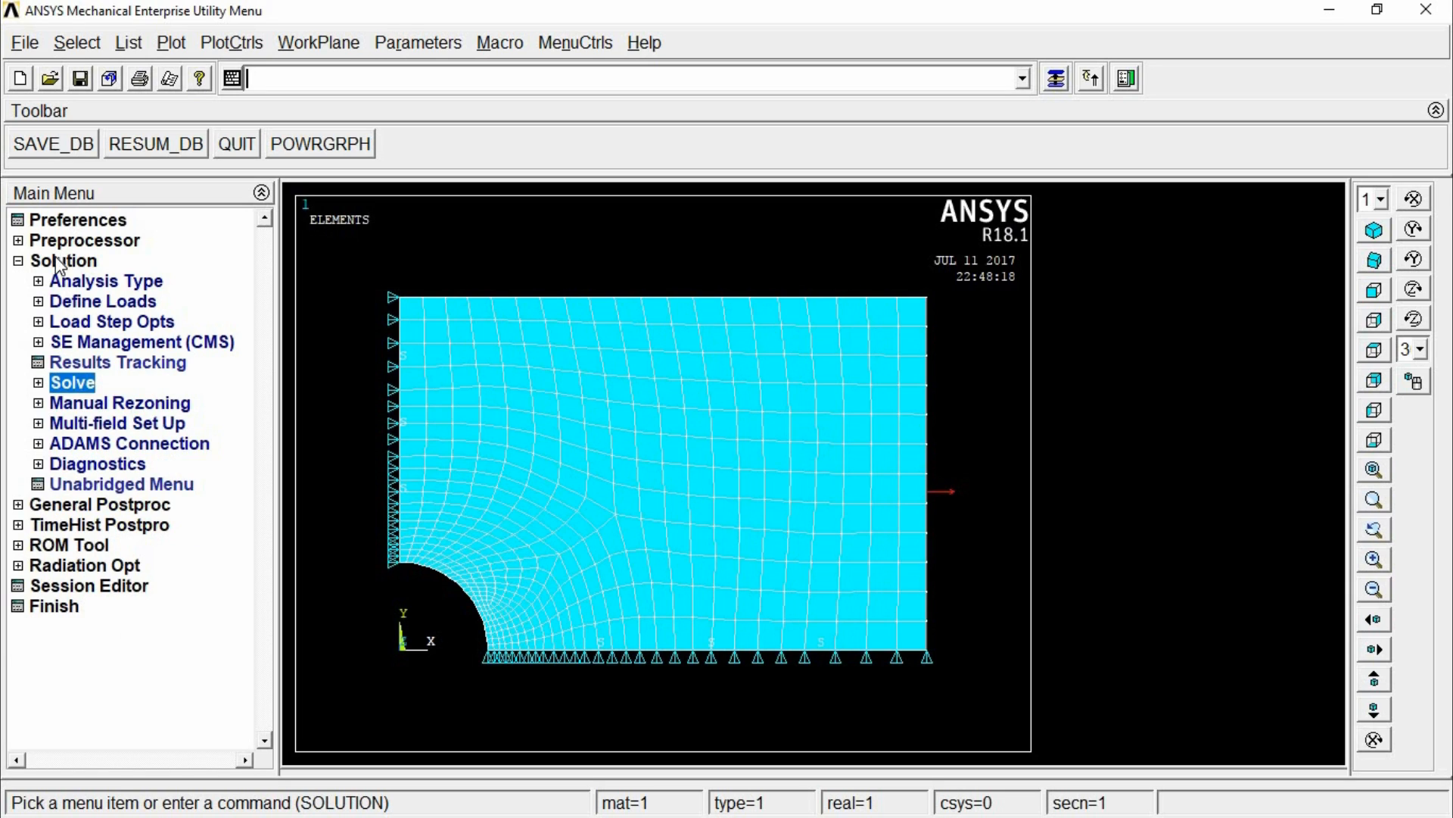
click(64, 260)
click(100, 281)
click(114, 384)
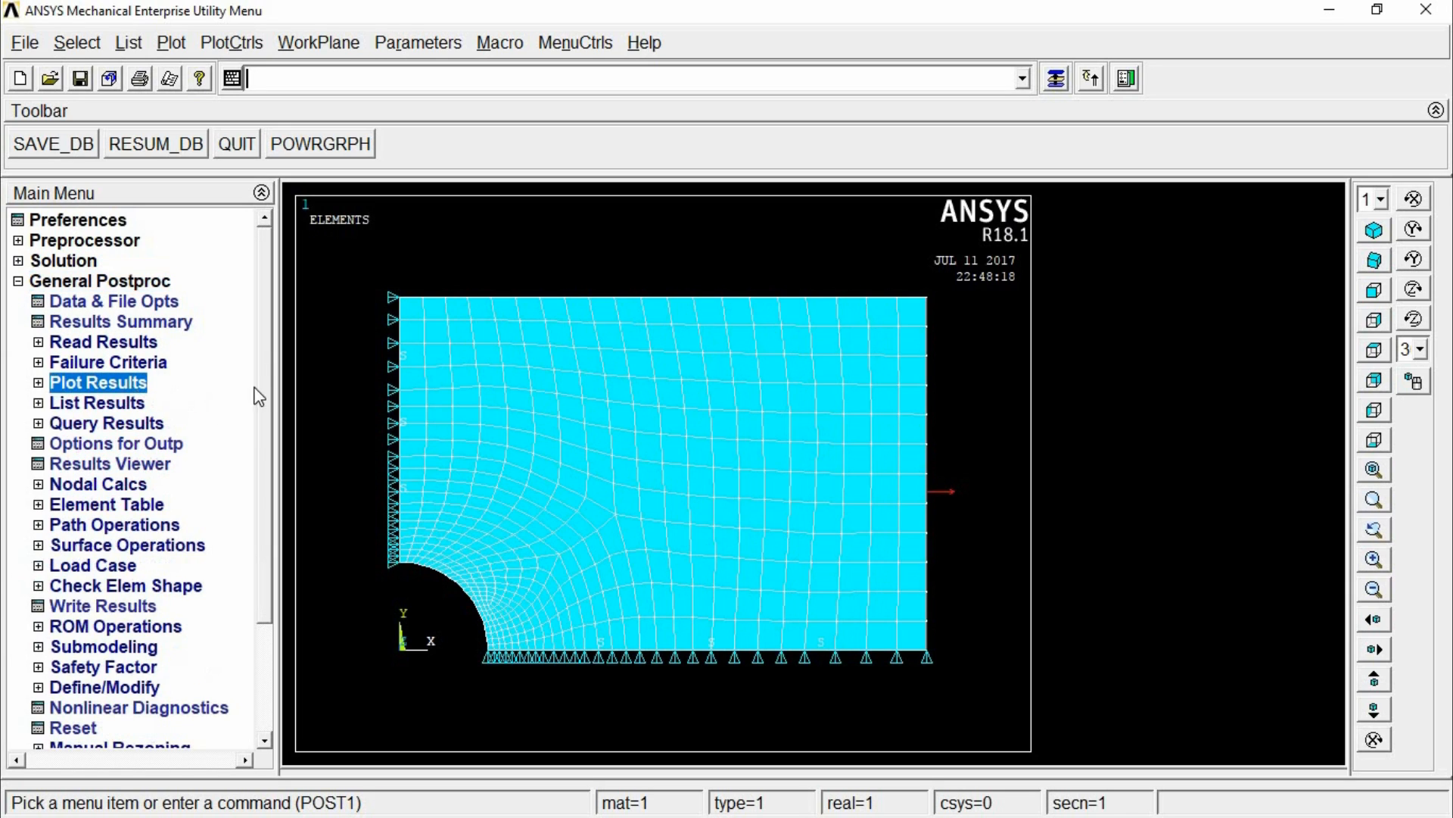
scroll(260, 415, down, 1)
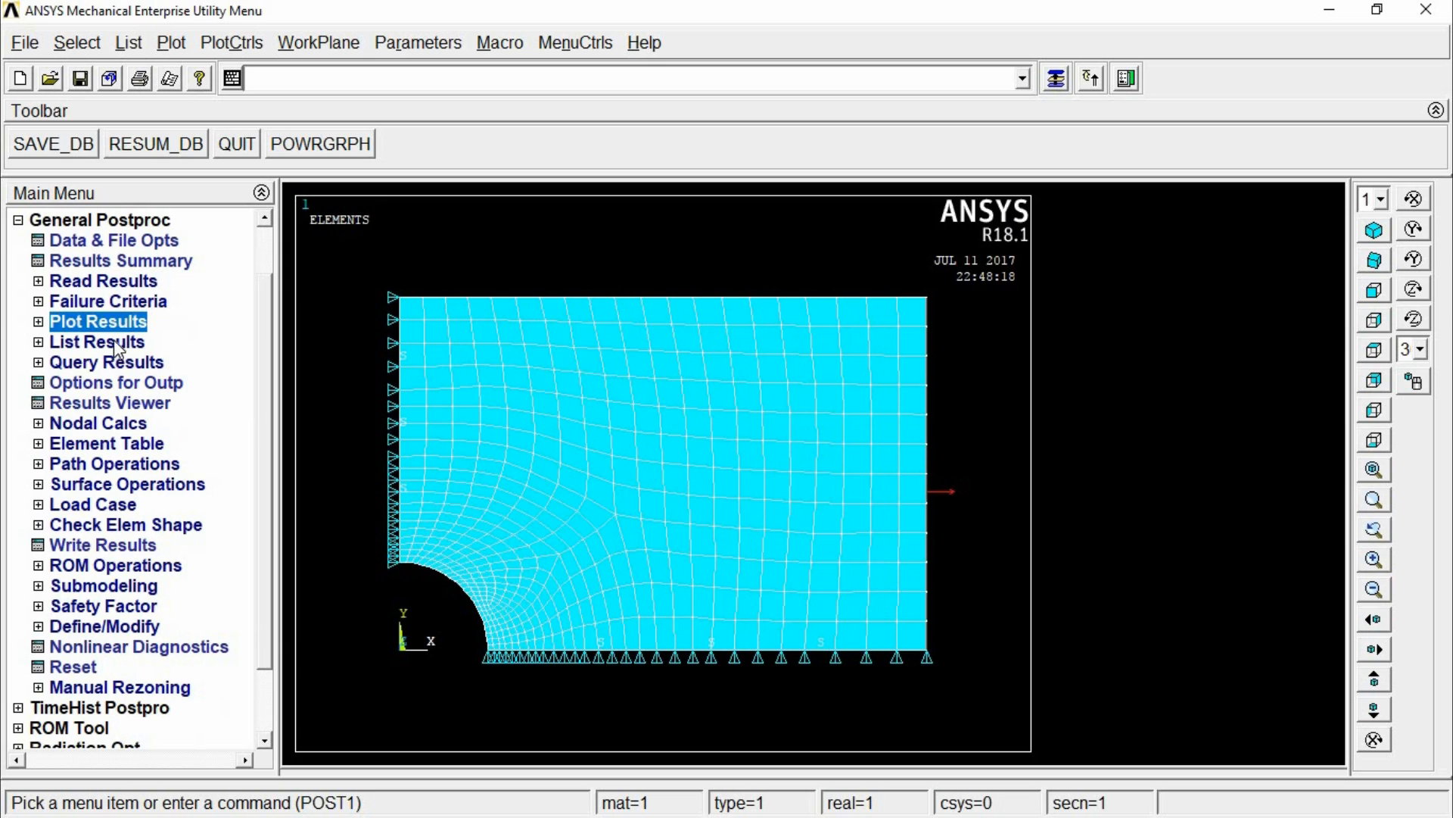
click(115, 321)
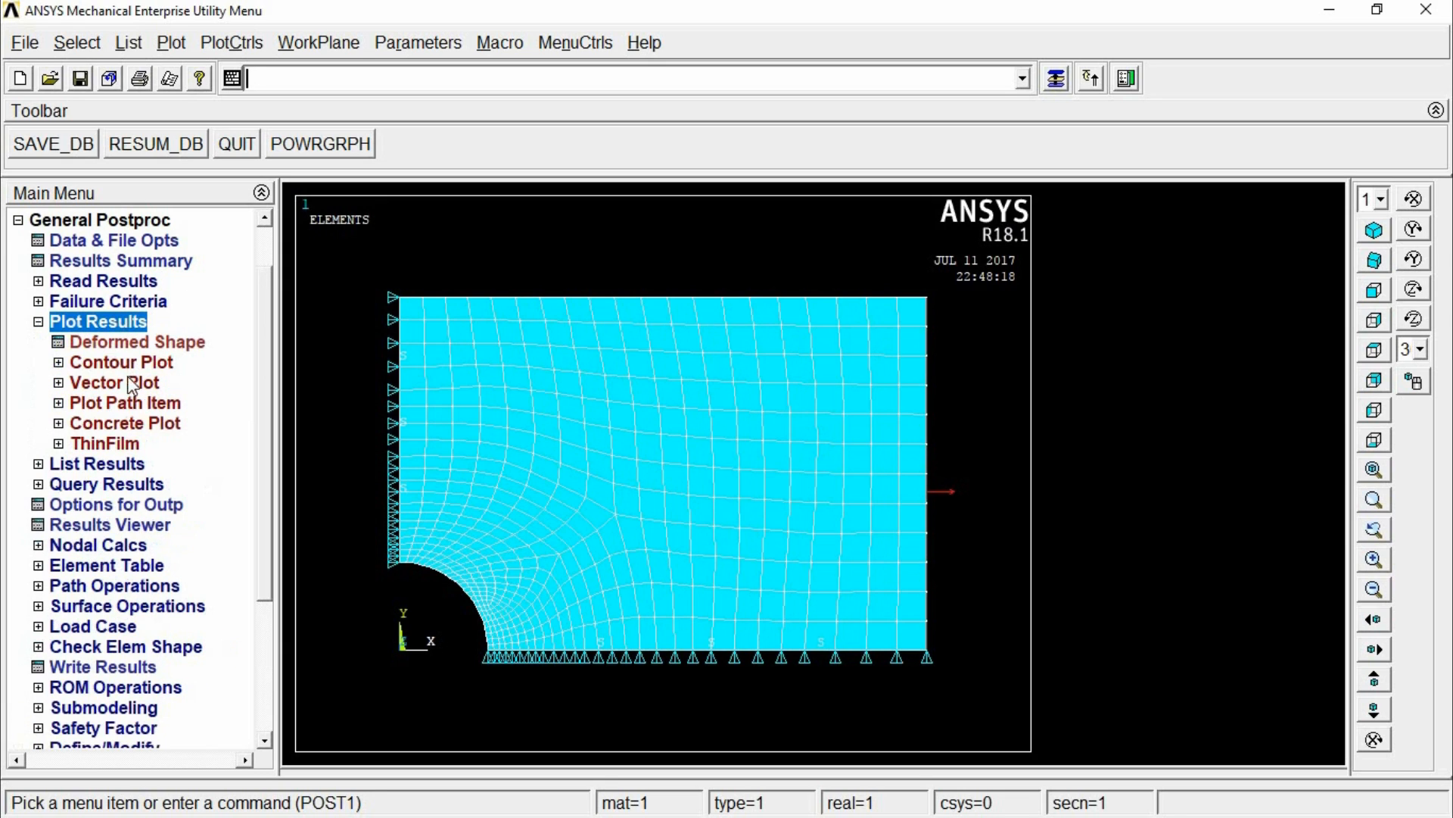
click(127, 363)
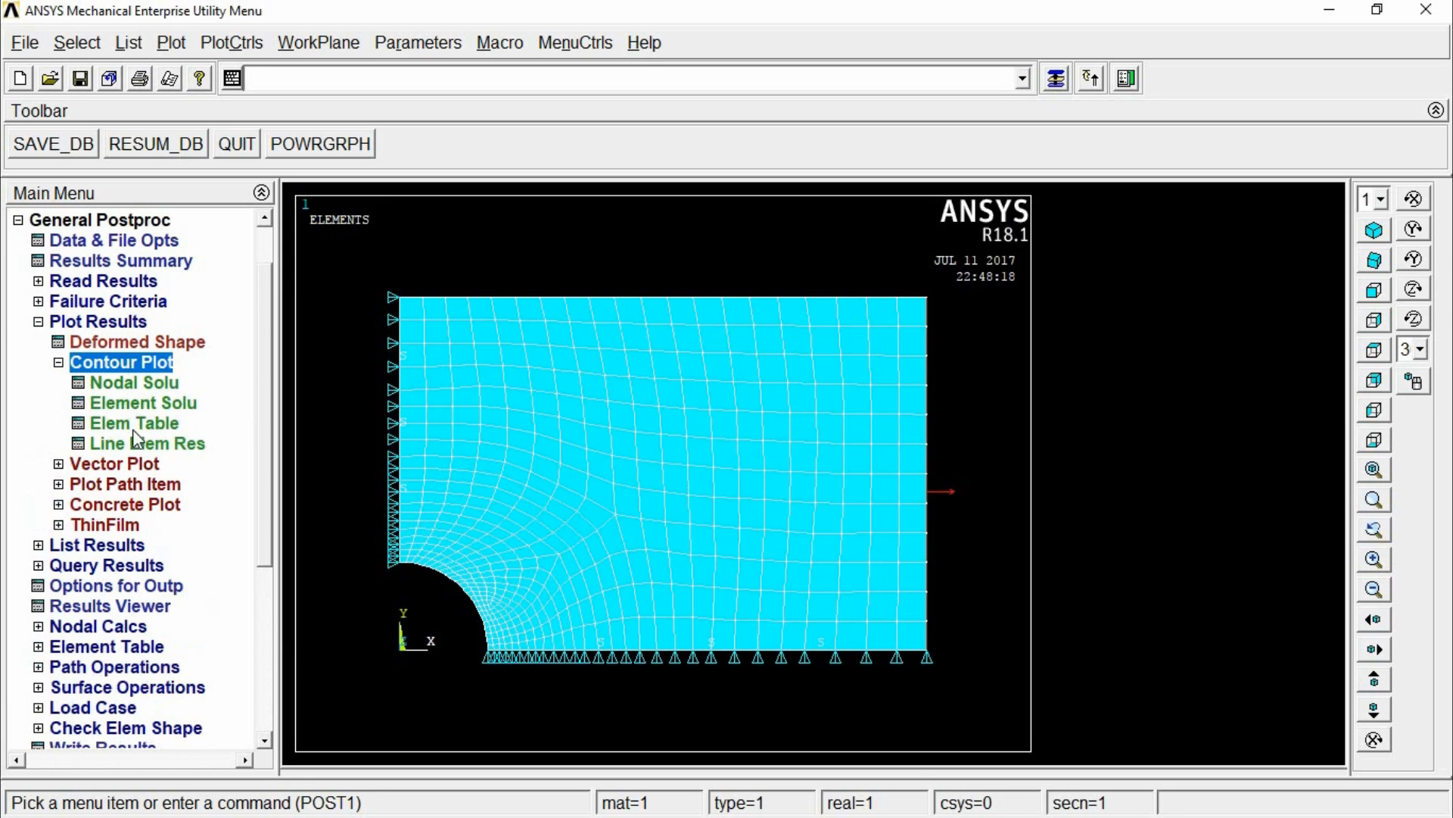
click(135, 383)
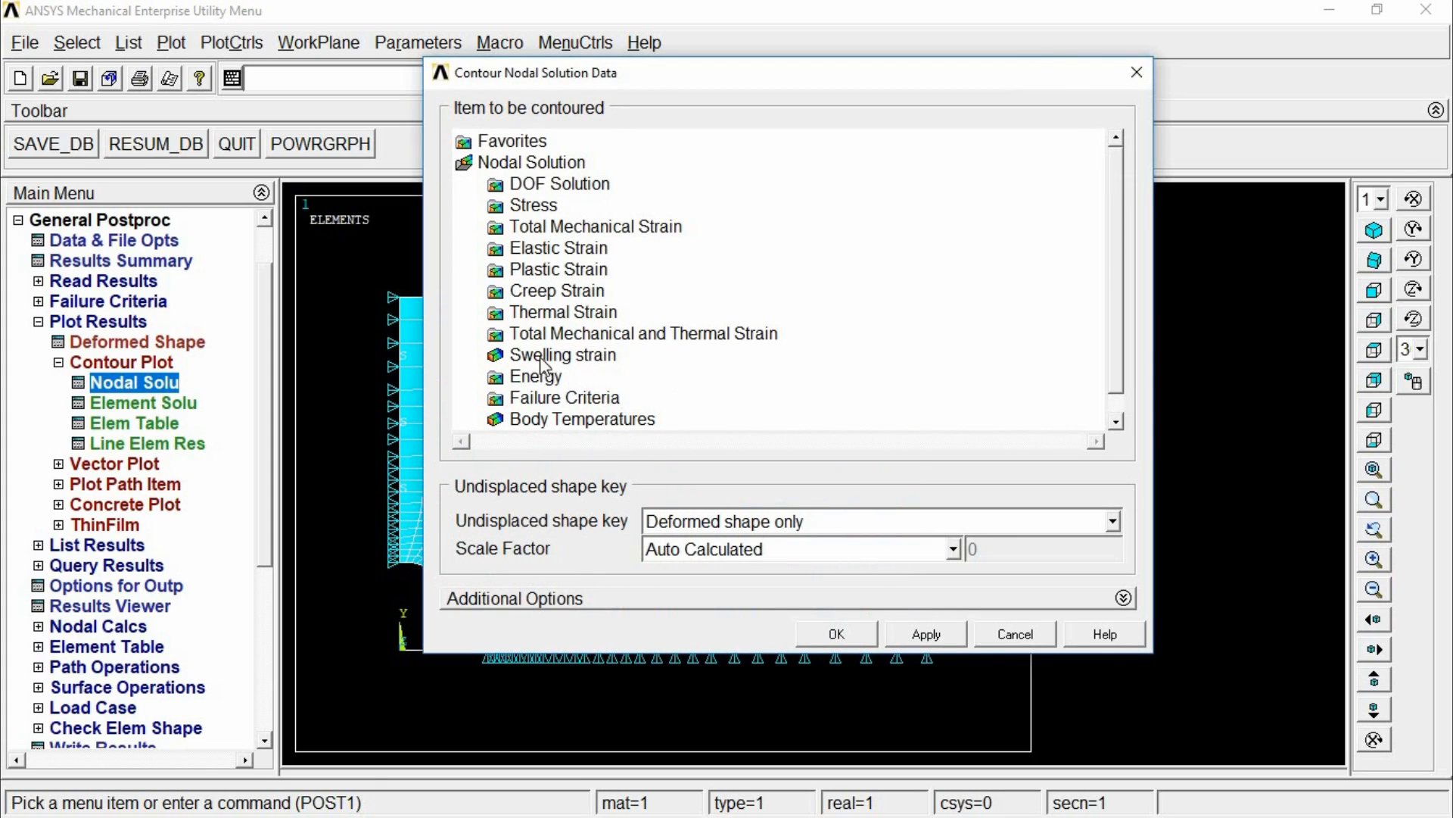
click(533, 205)
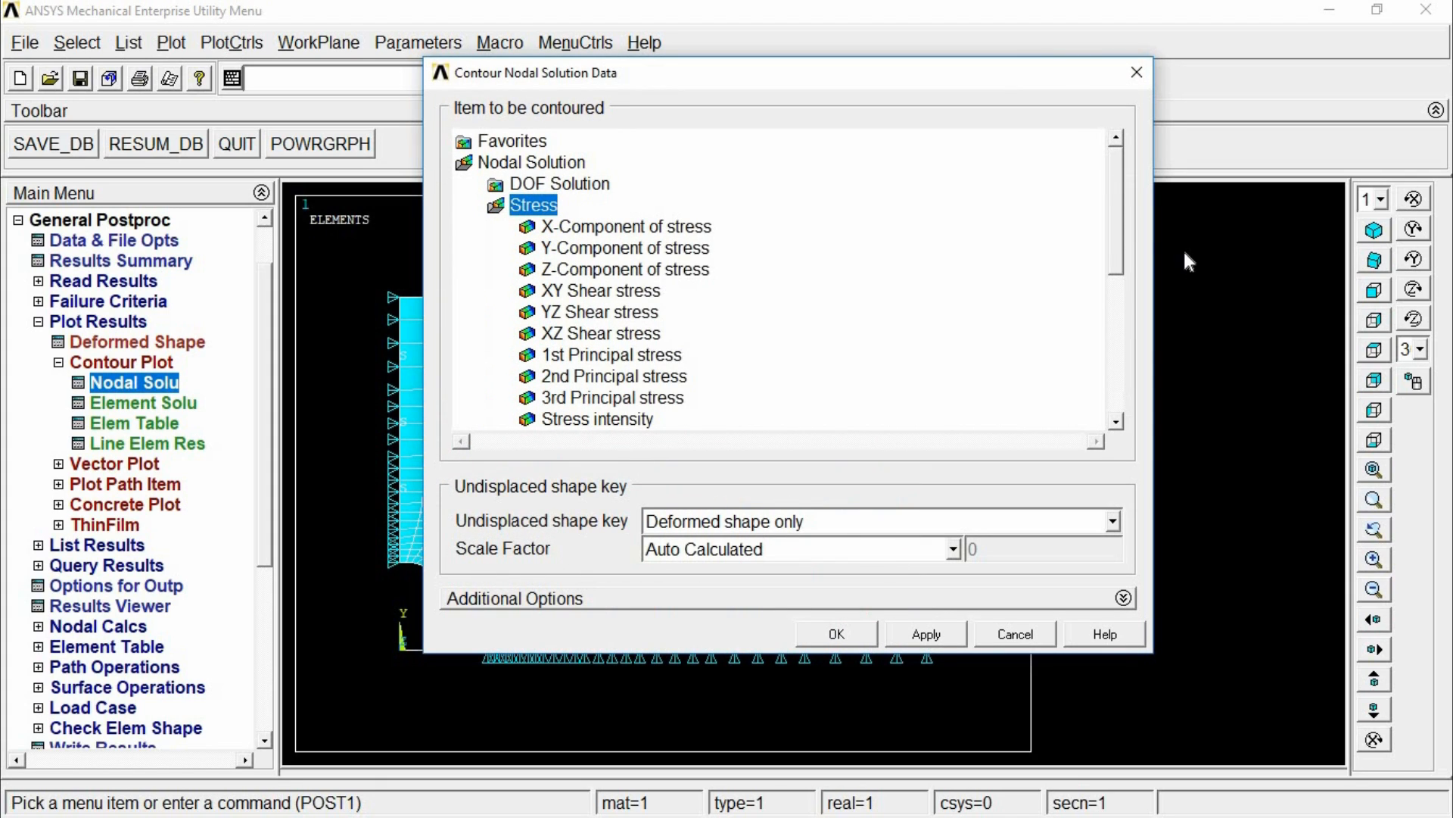
scroll(1119, 280, down, 3)
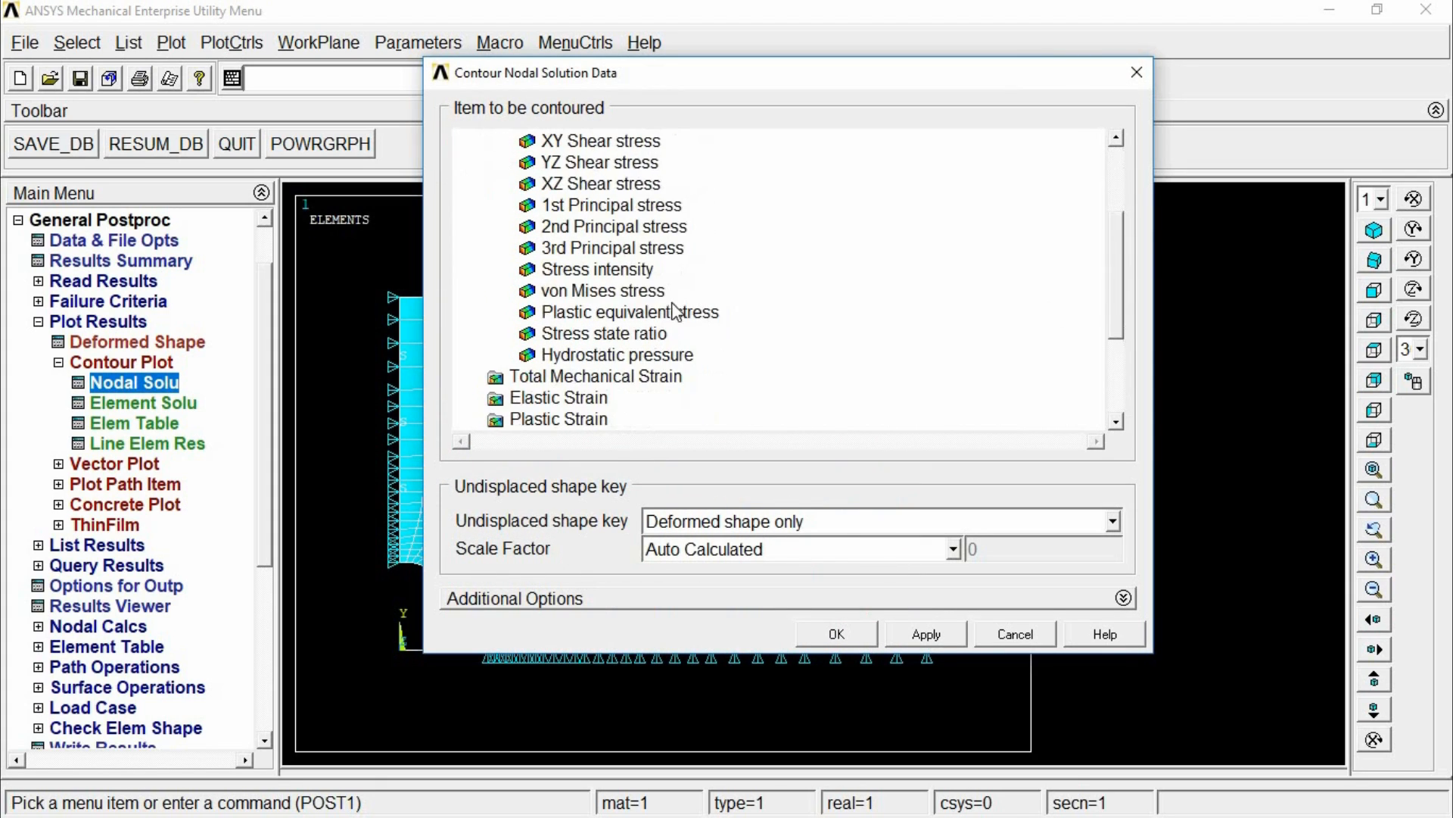
click(604, 290)
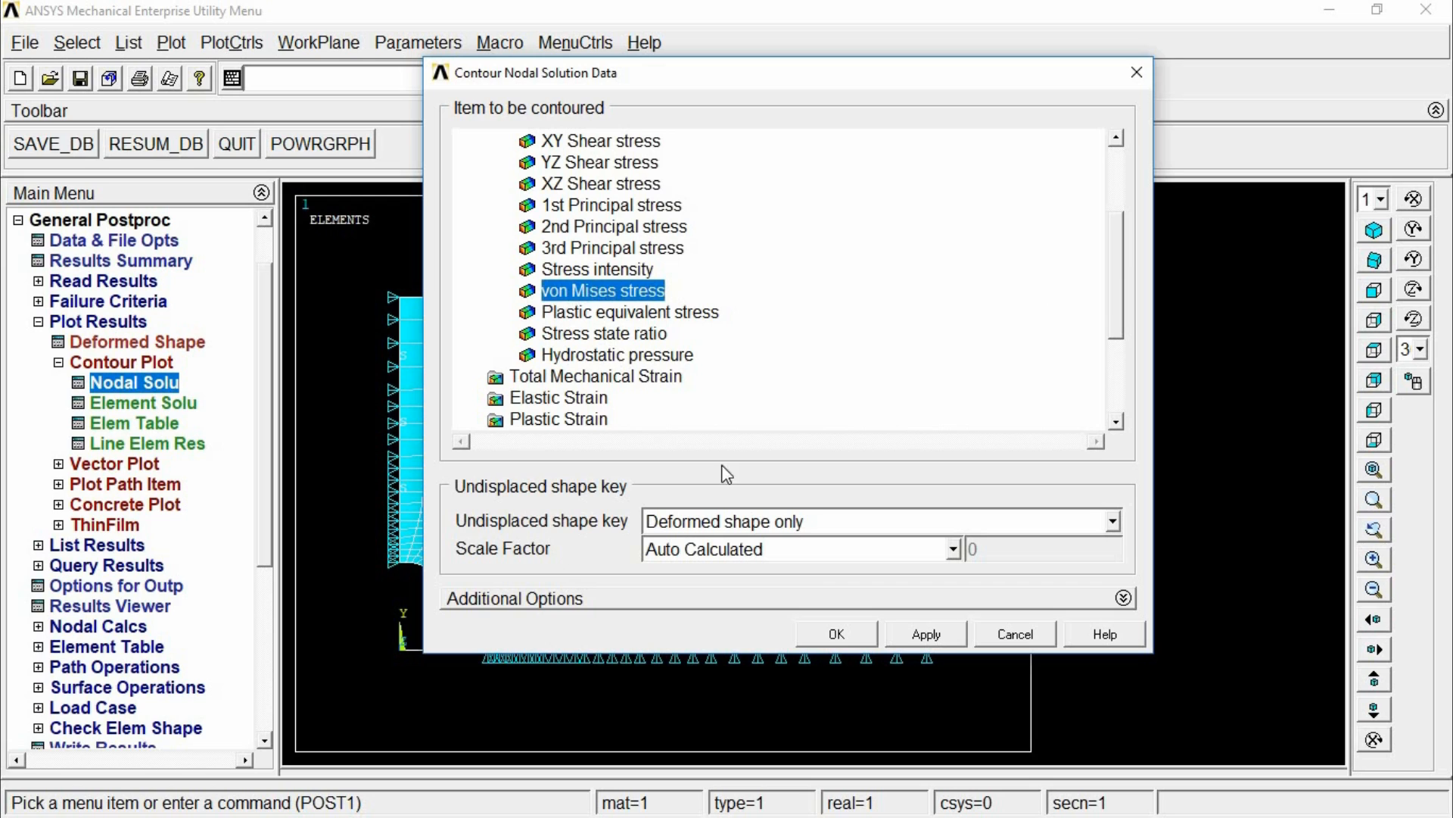
click(858, 632)
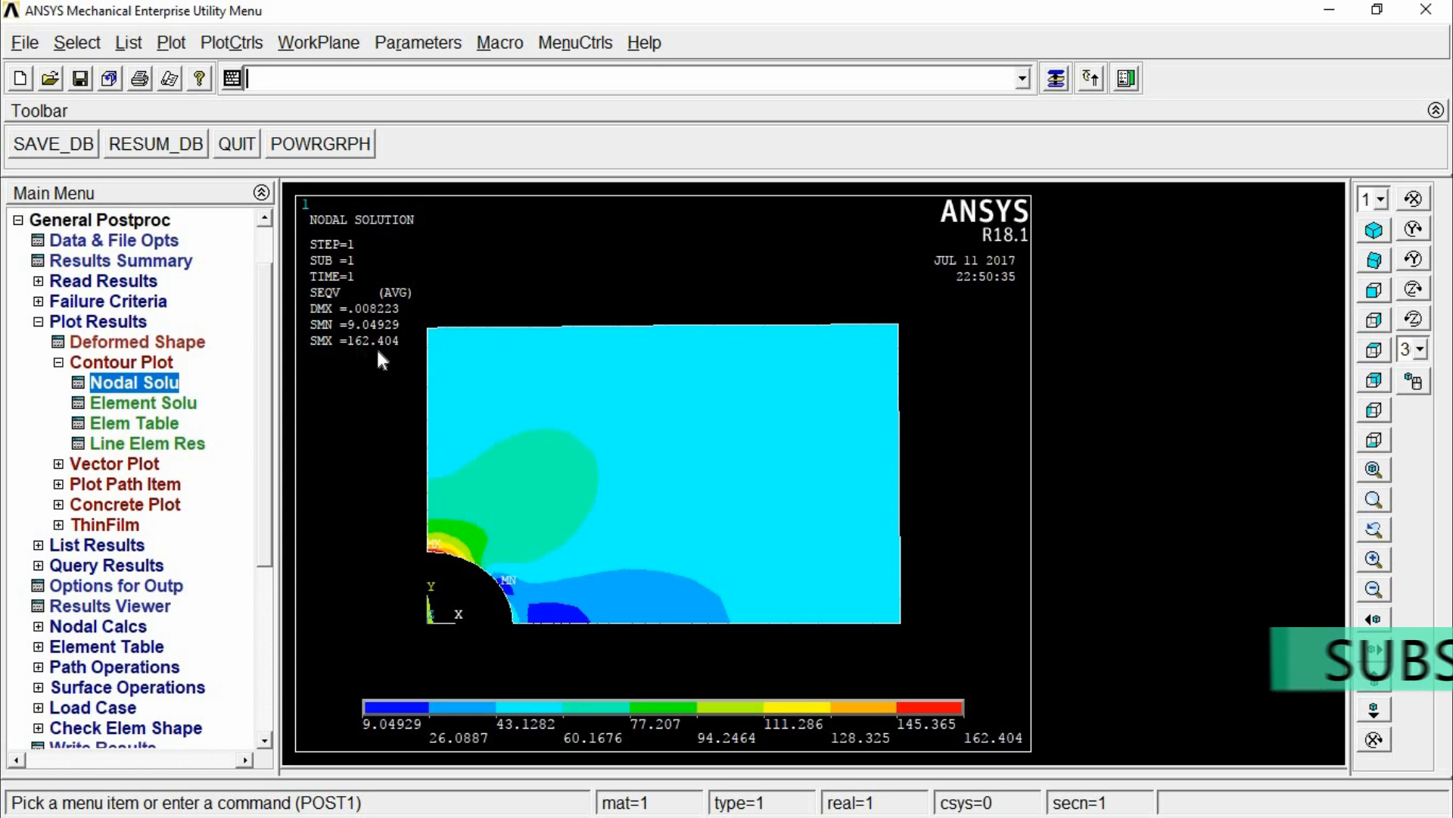
Switch to the browser to check the plate with hole.pdf problem sheet, then return to the ANSYS stress plot
click(1330, 9)
click(137, 803)
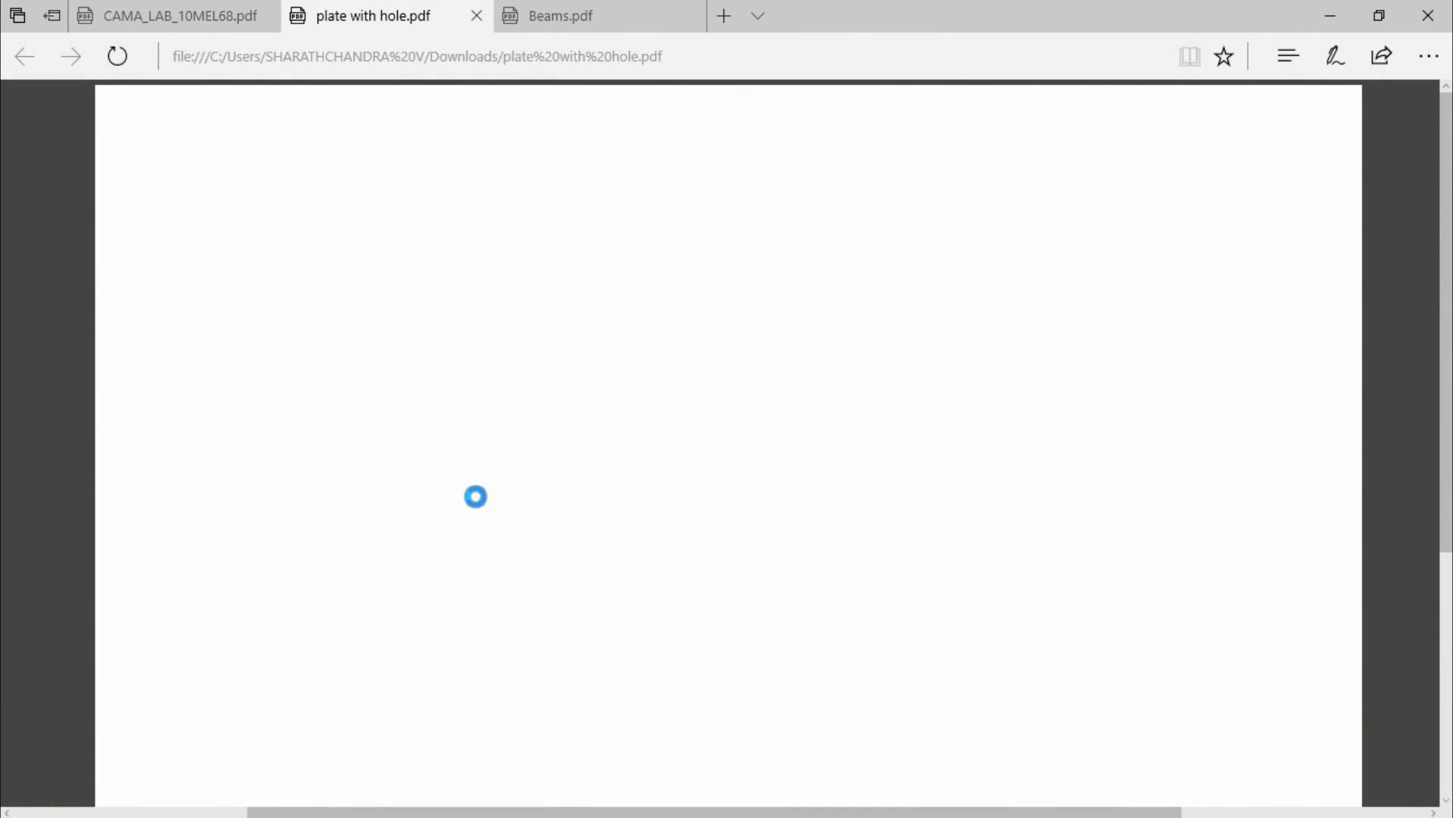
scroll(741, 533, down, 5)
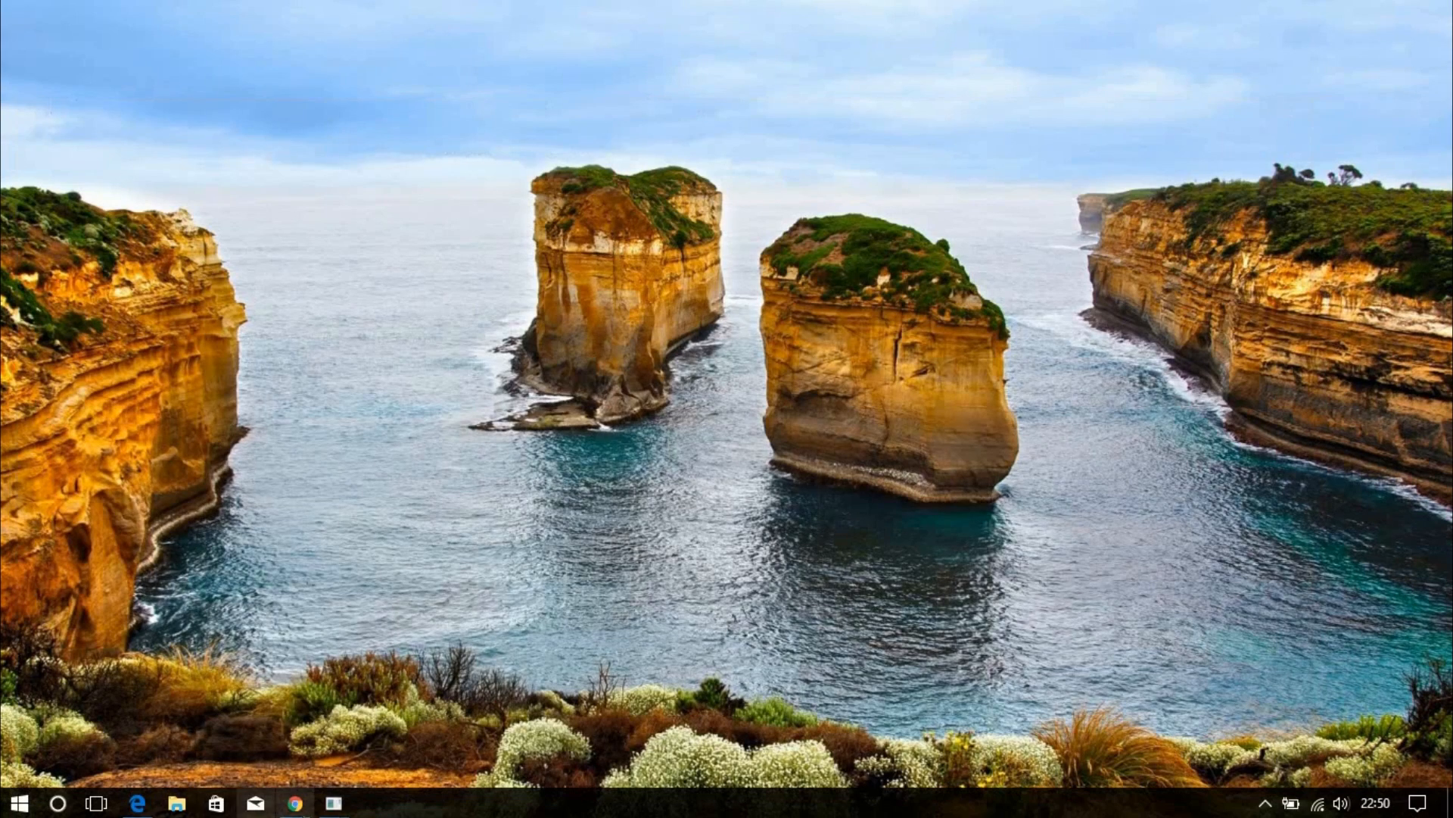
mouse_move(333, 802)
click(408, 725)
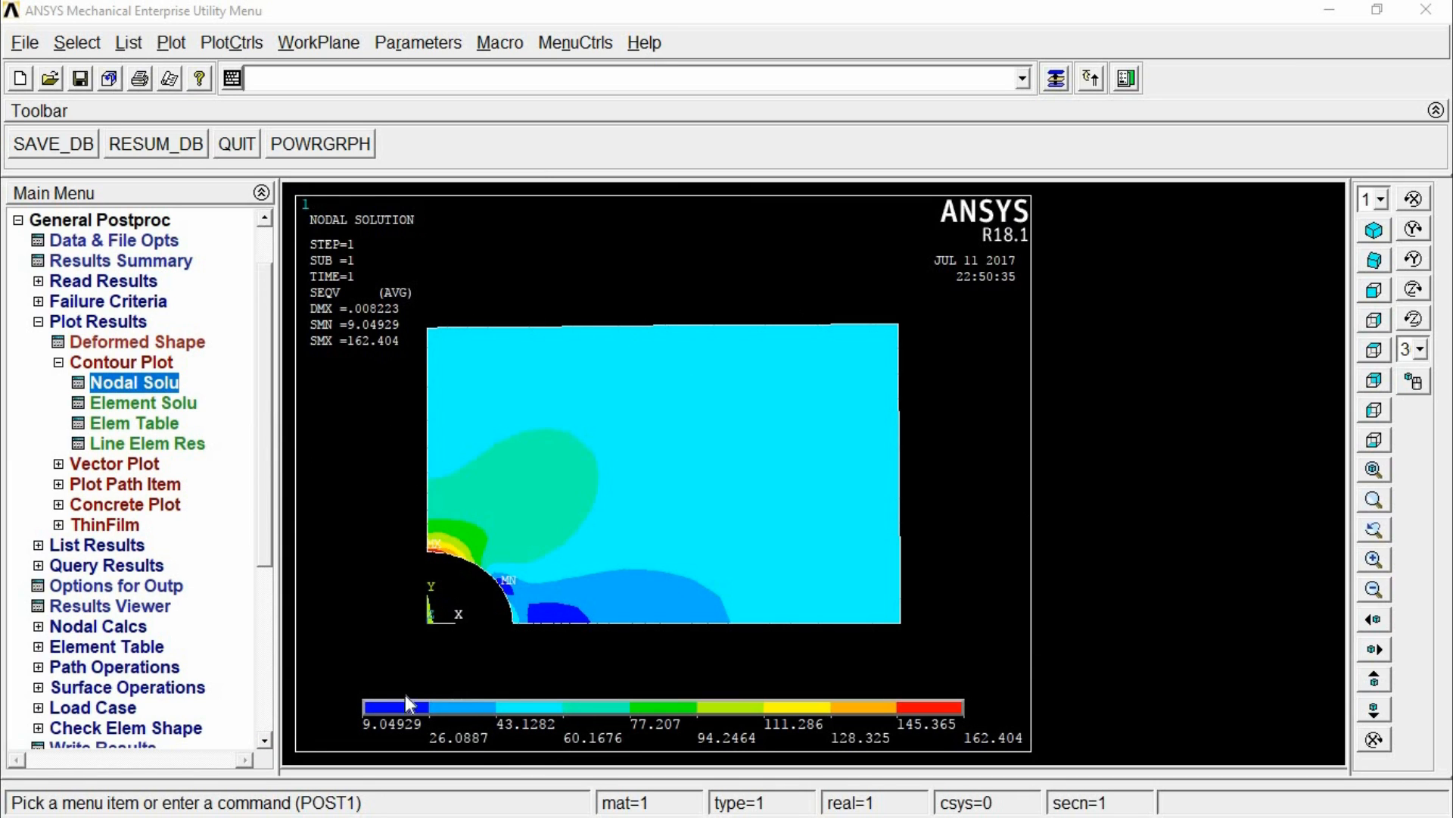
Expand the quarter-plate stress plot to the full plate using periodic/cyclic symmetry expansion with 1/4 Dihedral Sym
click(256, 45)
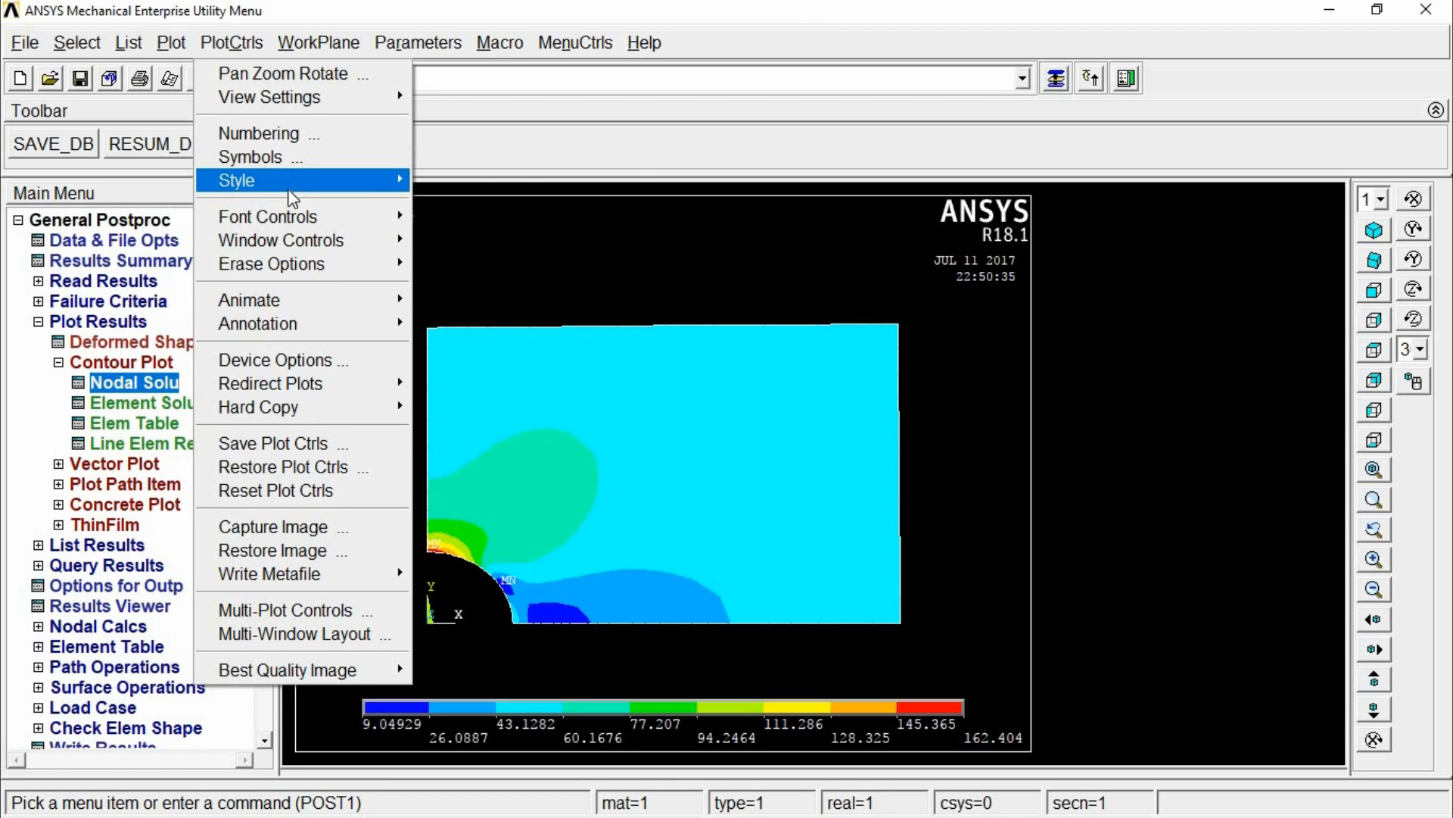
mouse_move(292, 198)
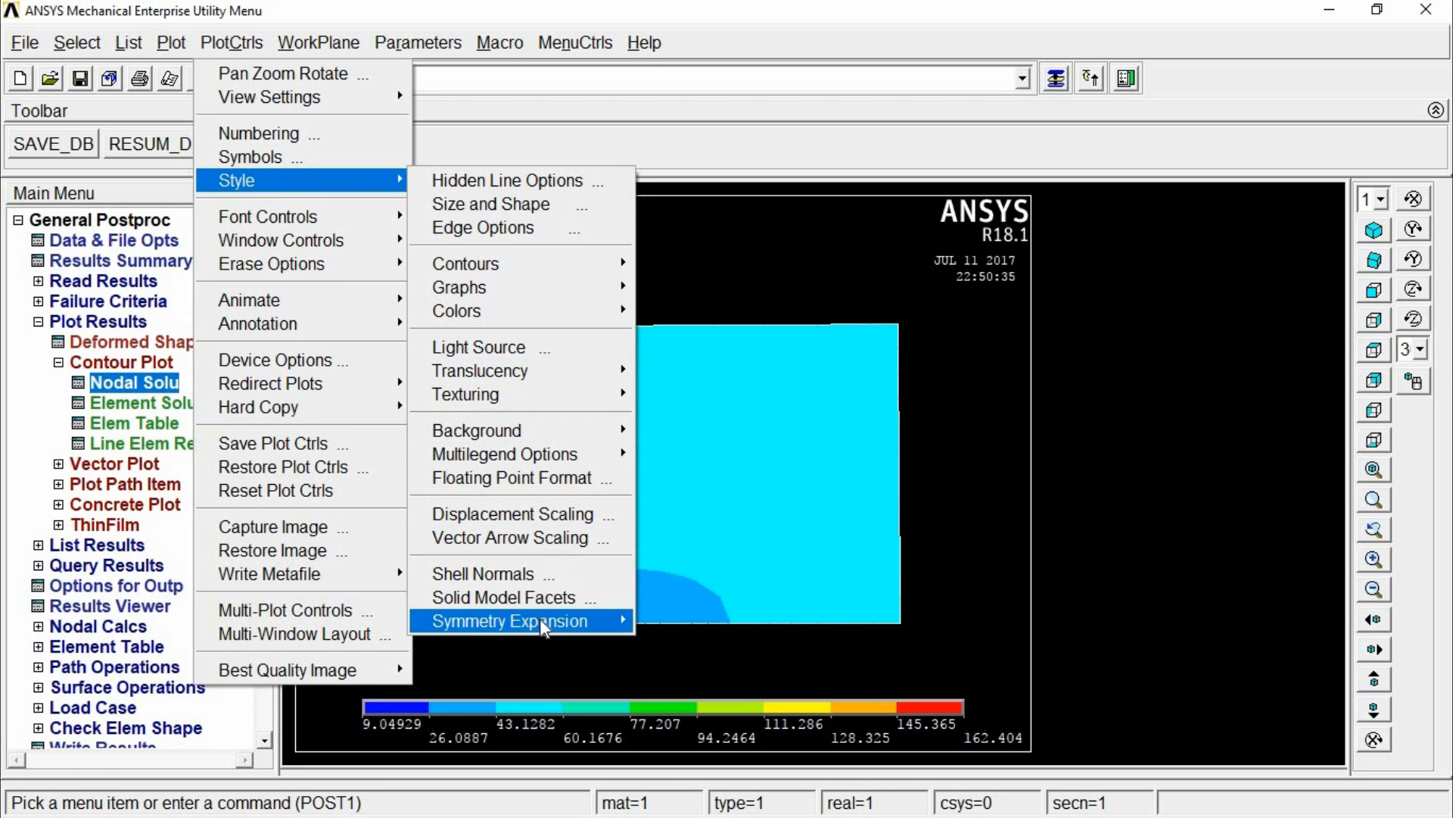
mouse_move(539, 620)
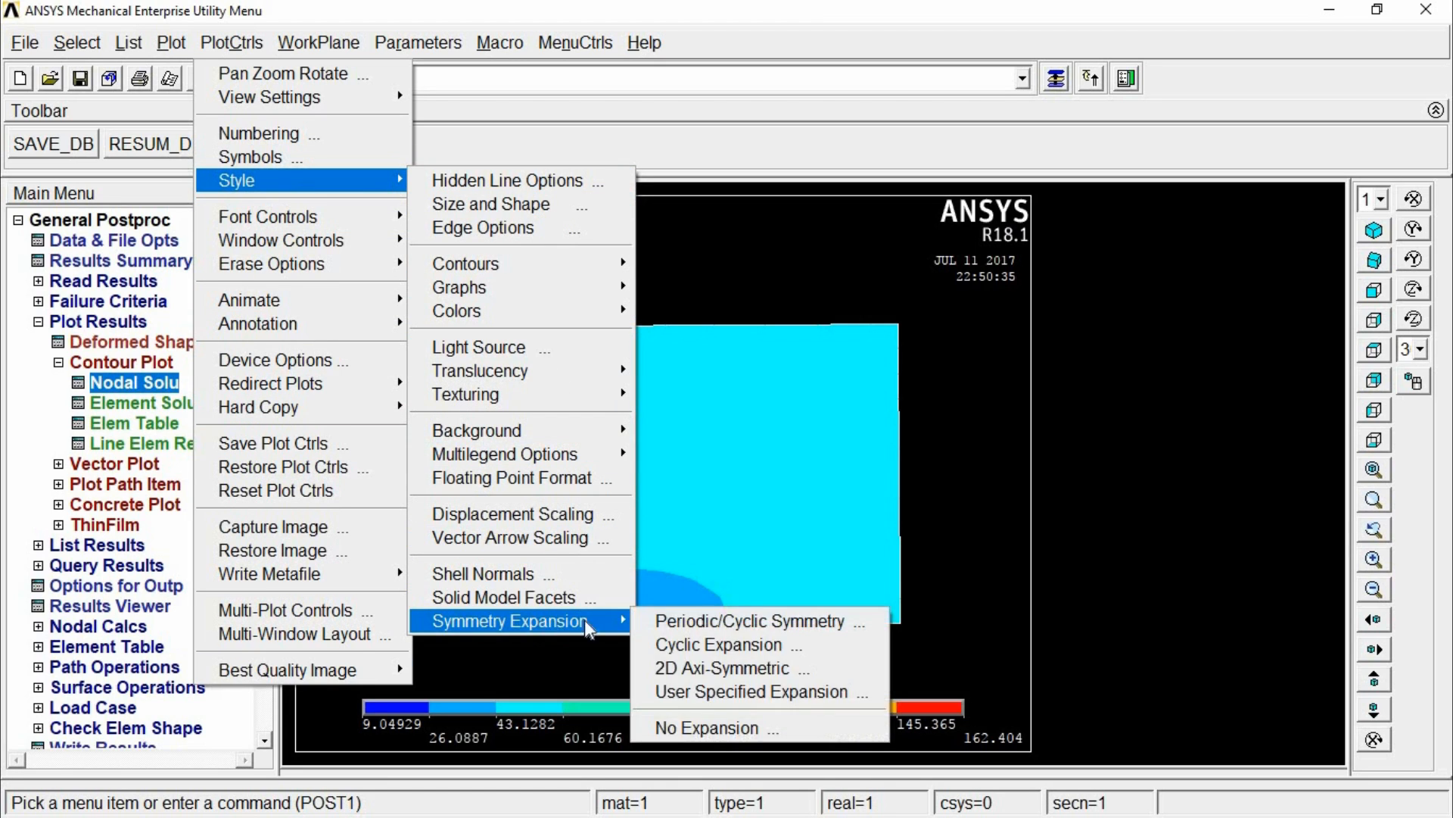
click(700, 624)
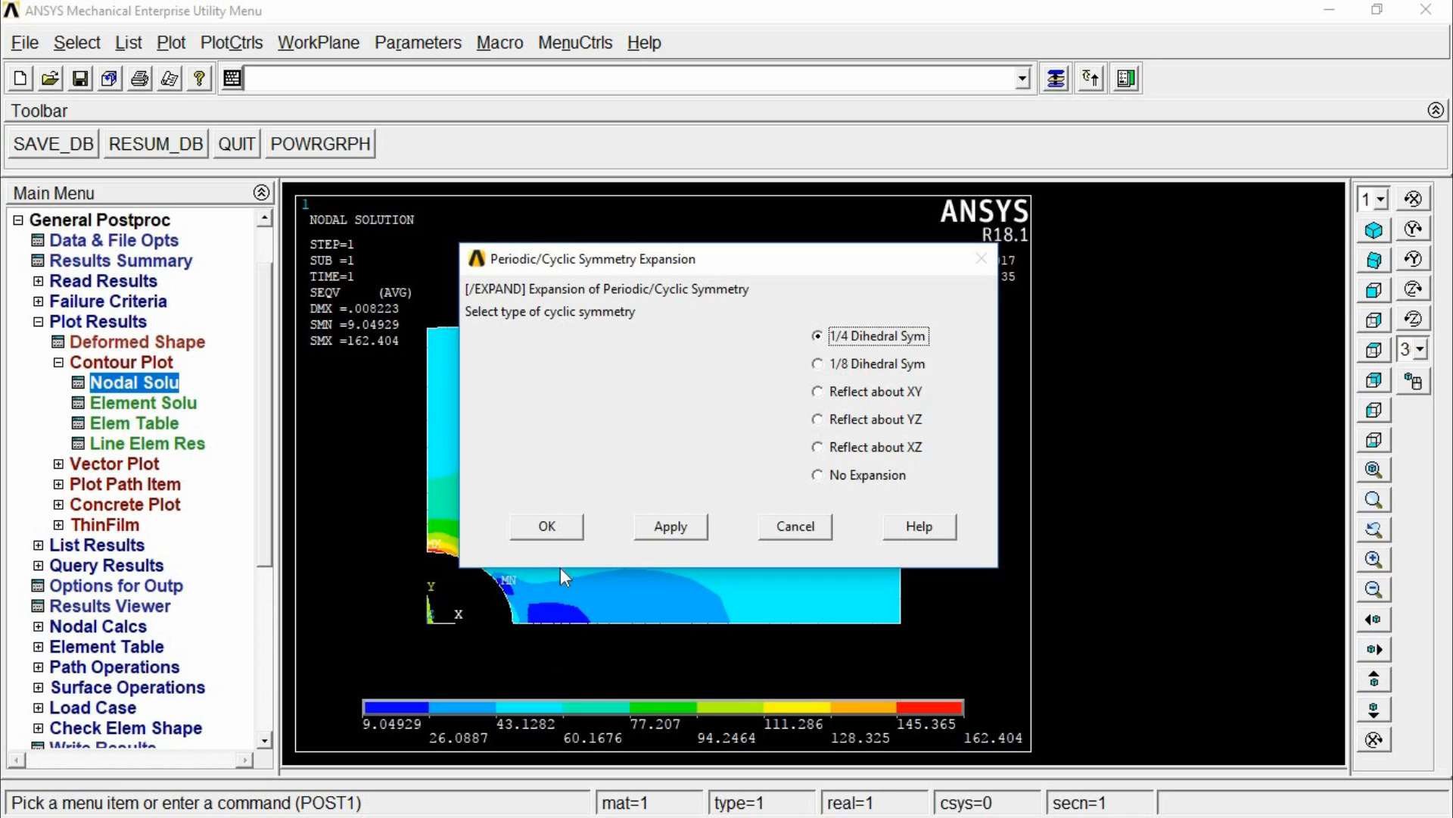
click(575, 529)
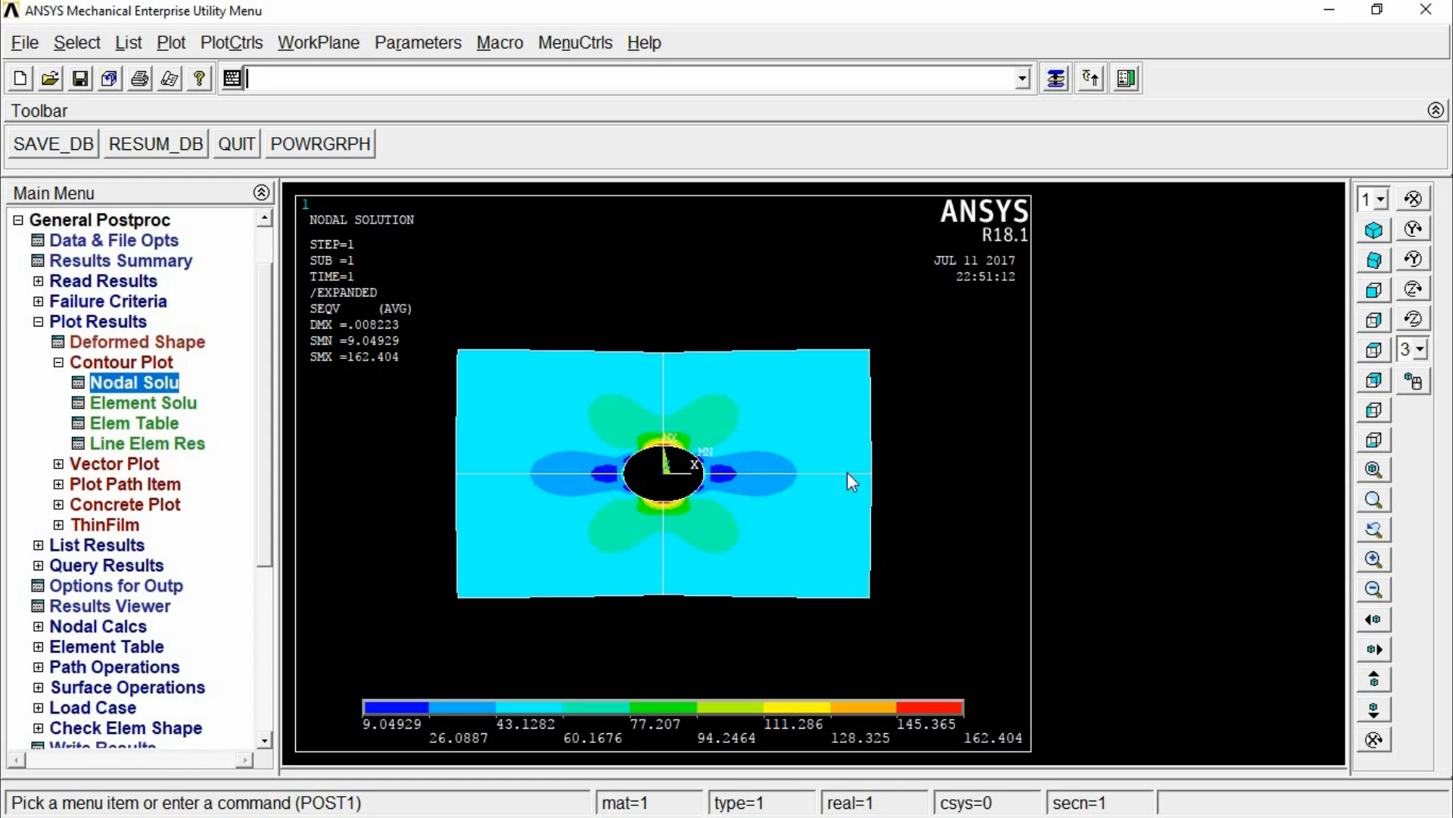
Show the expanded plate in isometric view with its thickness by turning on display of element shapes from real constants
click(1383, 235)
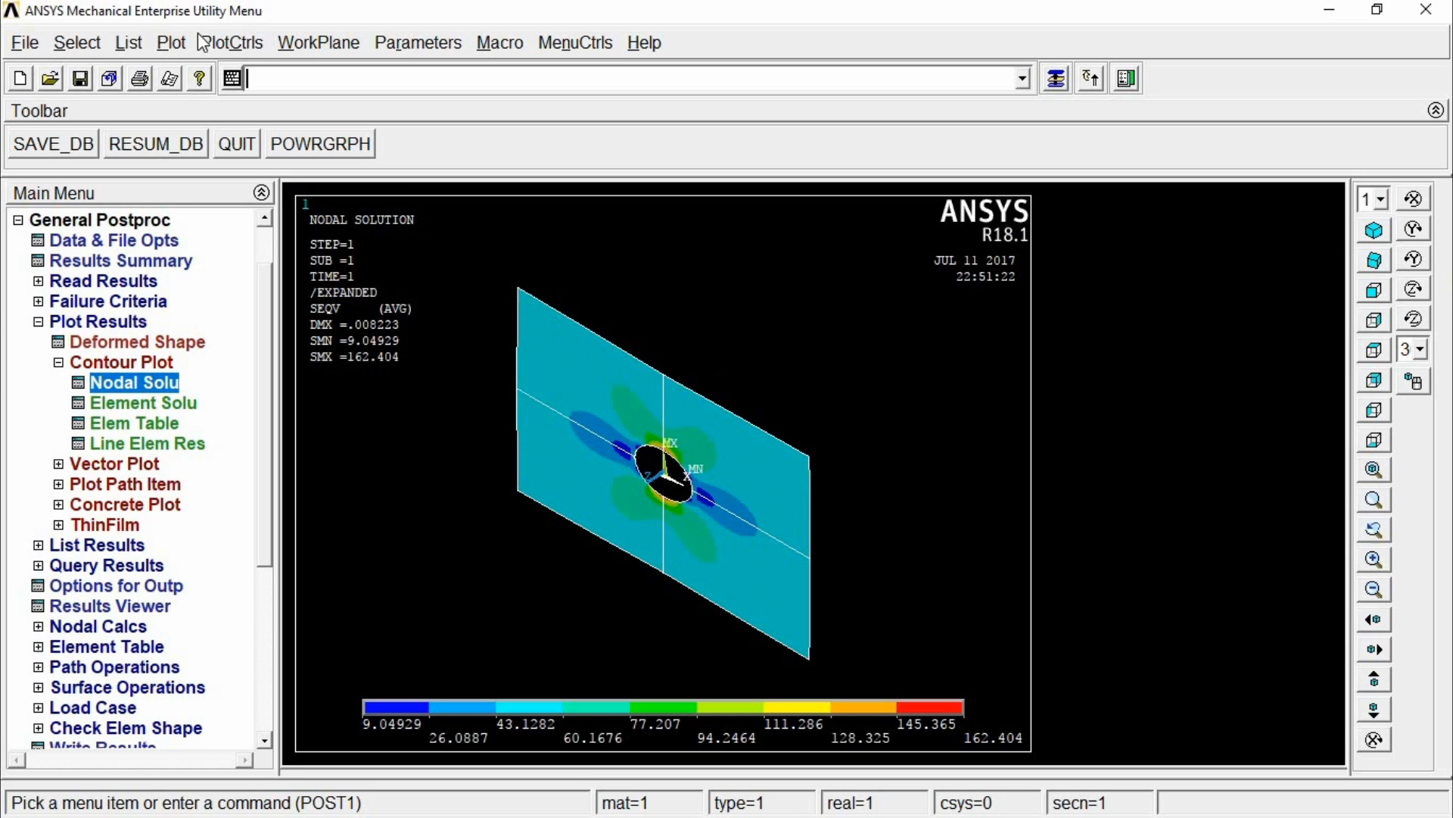
click(232, 44)
mouse_move(356, 180)
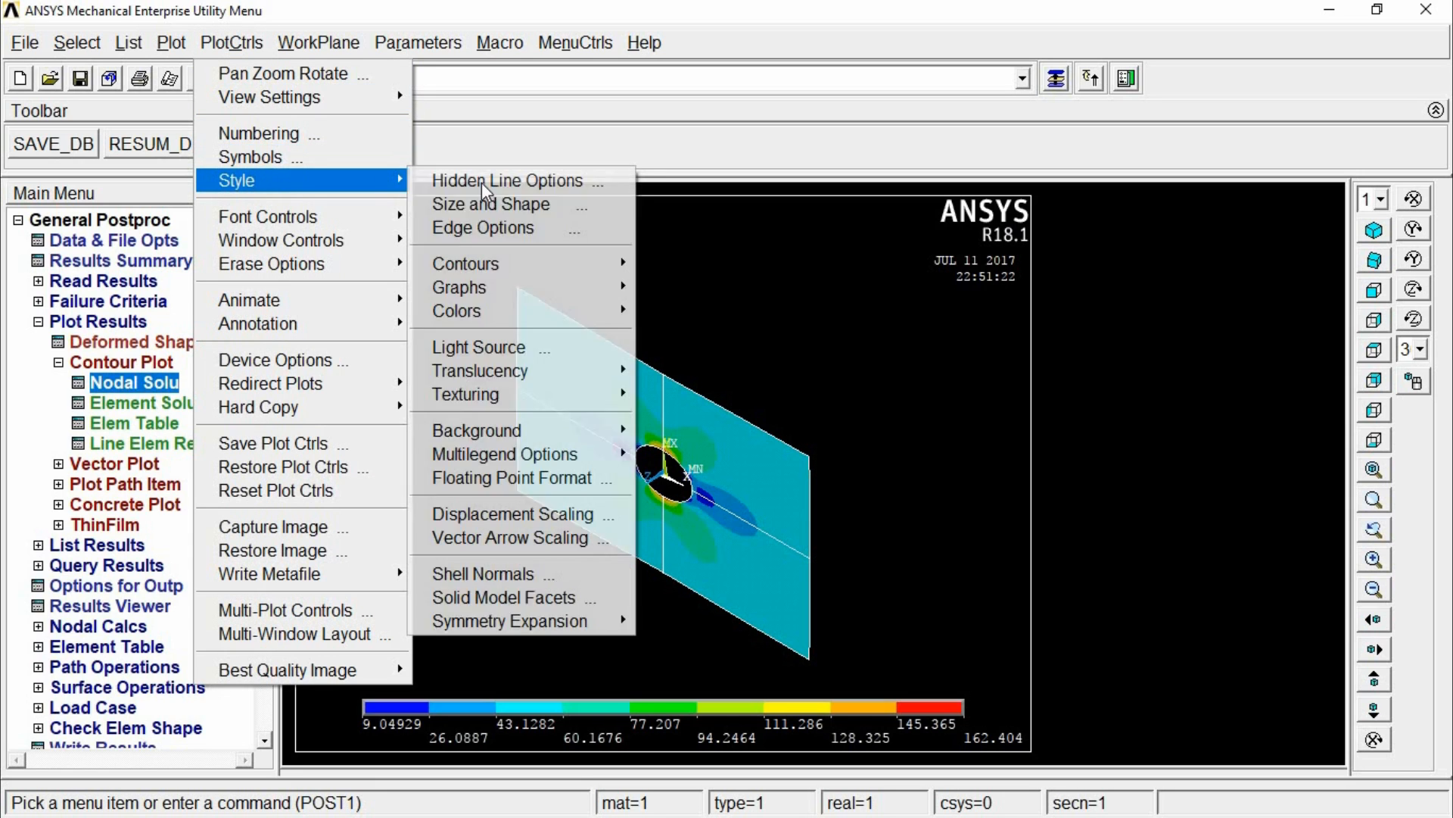
click(515, 205)
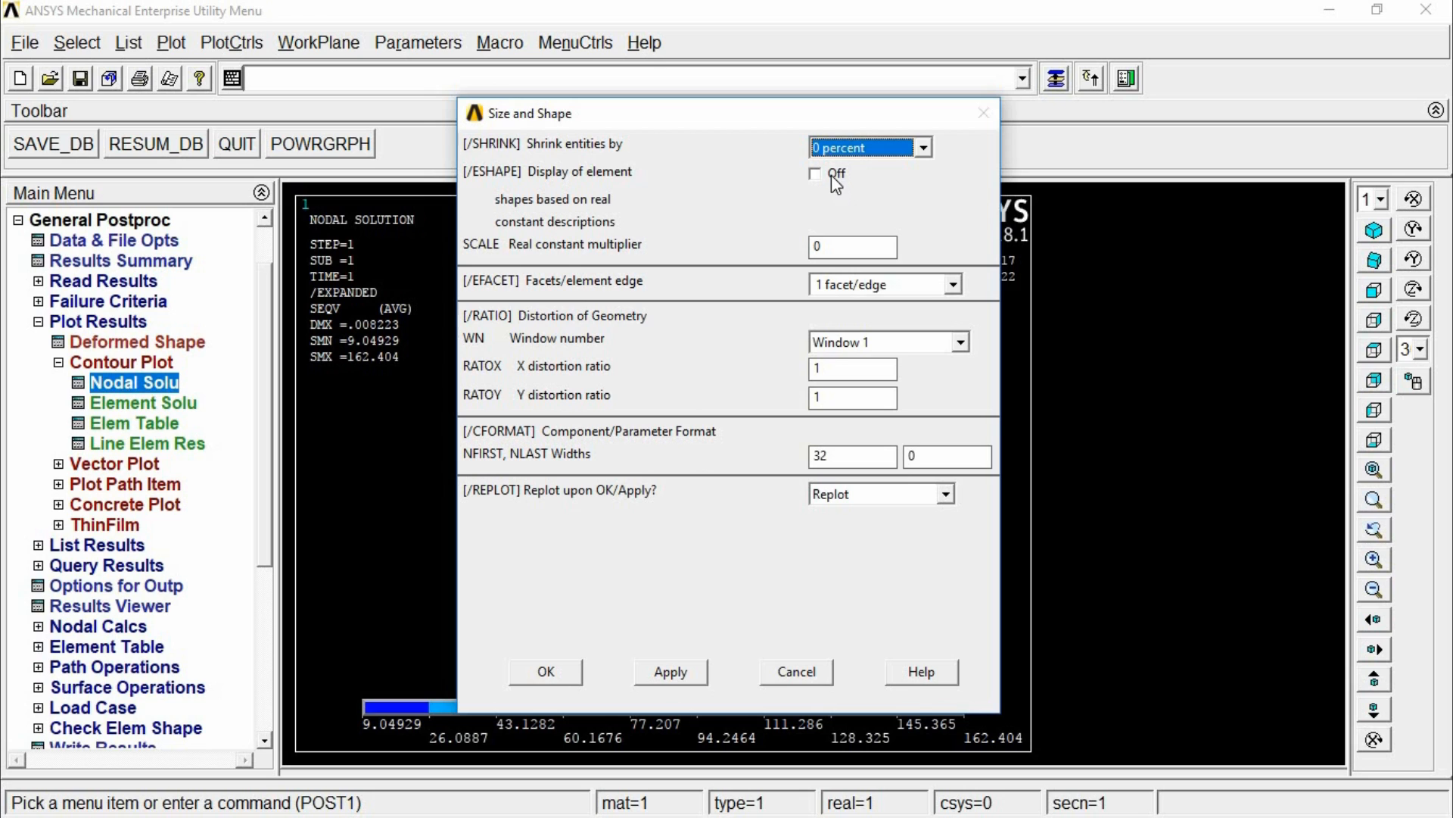
click(831, 175)
click(576, 671)
scroll(819, 489, up, 5)
scroll(602, 462, down, 5)
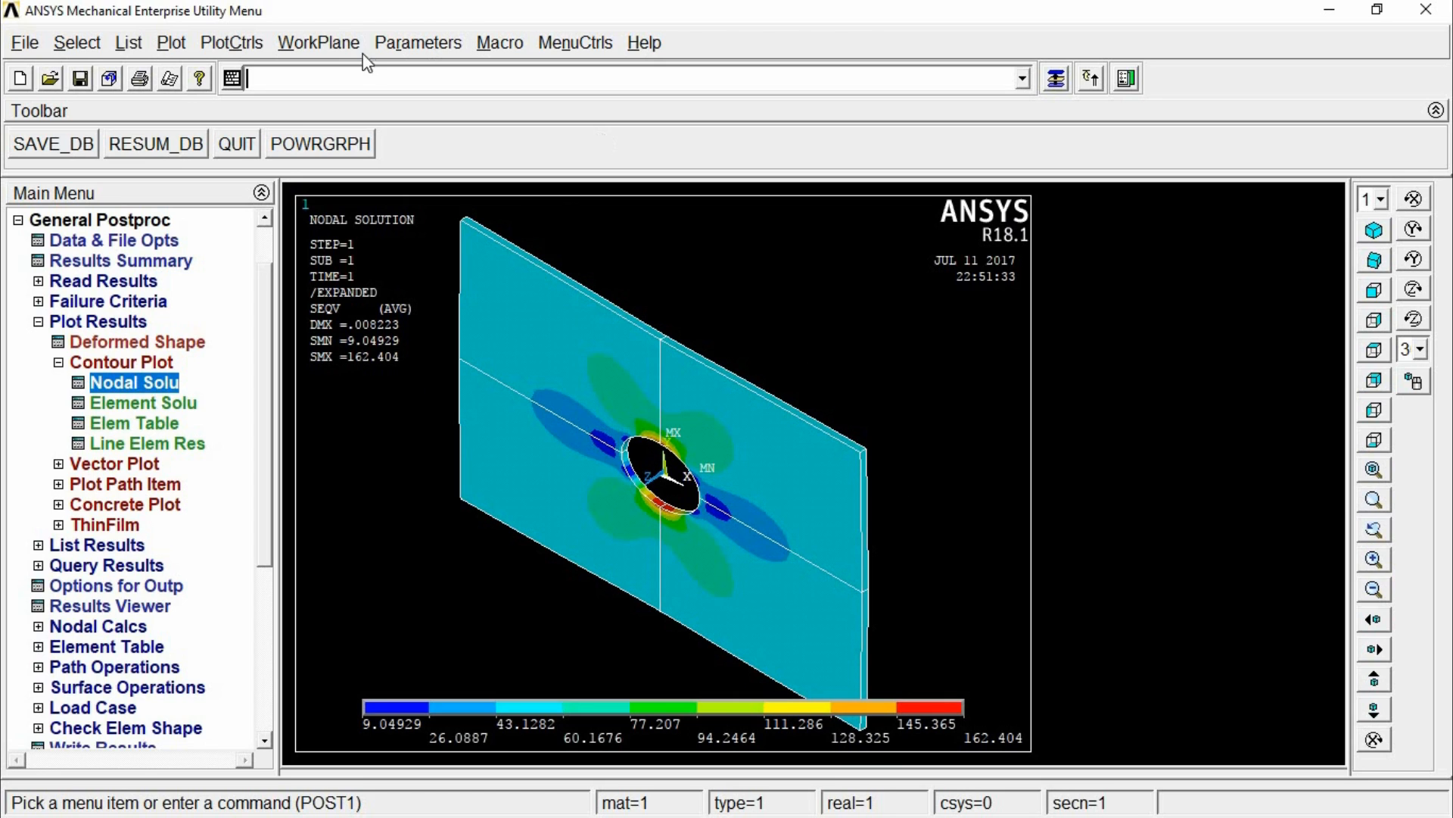
Animate the plate's deformed shape with the Def + undeformed option, using 10 frames and a 0.5 second time delay
click(265, 43)
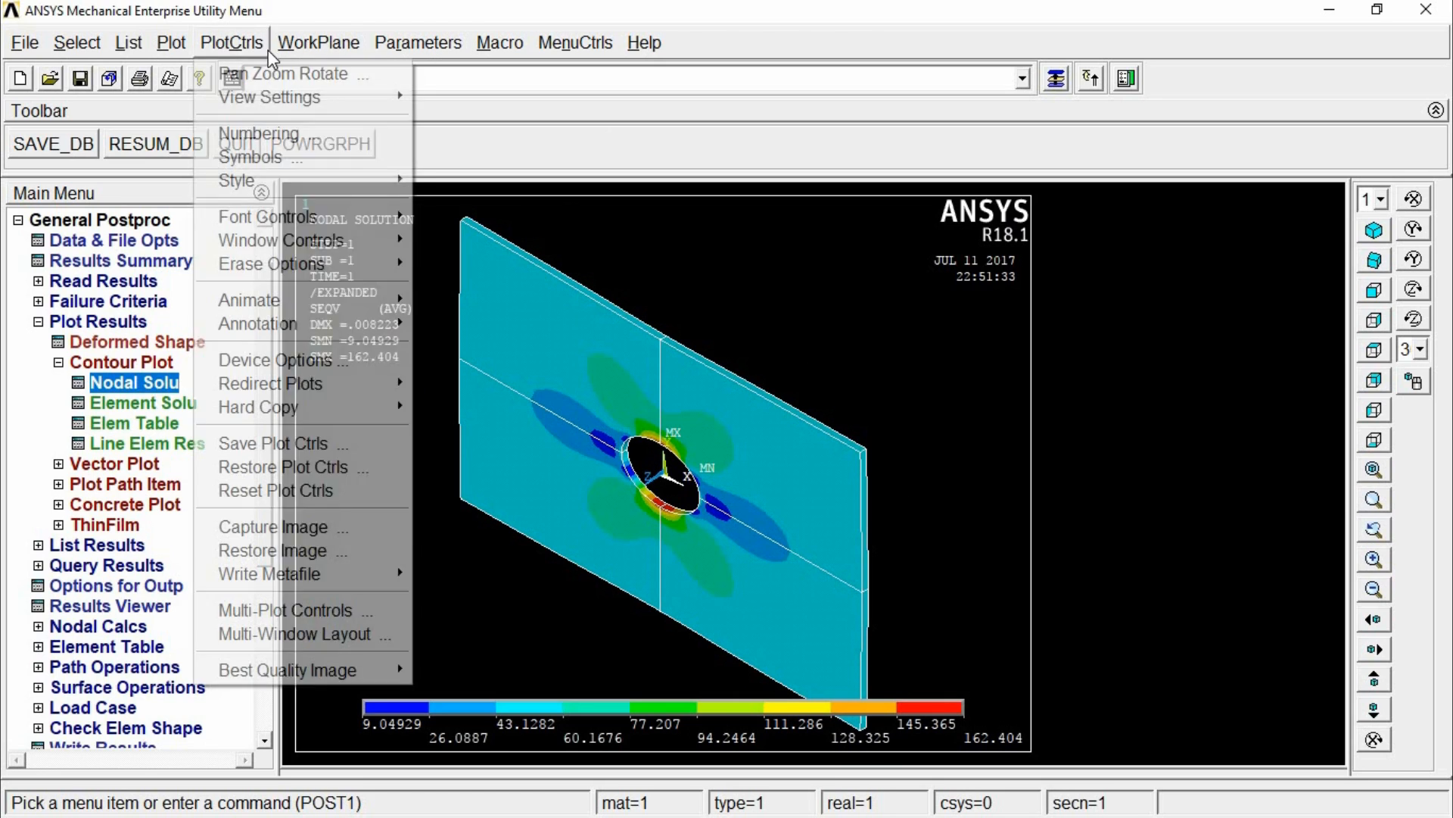
mouse_move(274, 300)
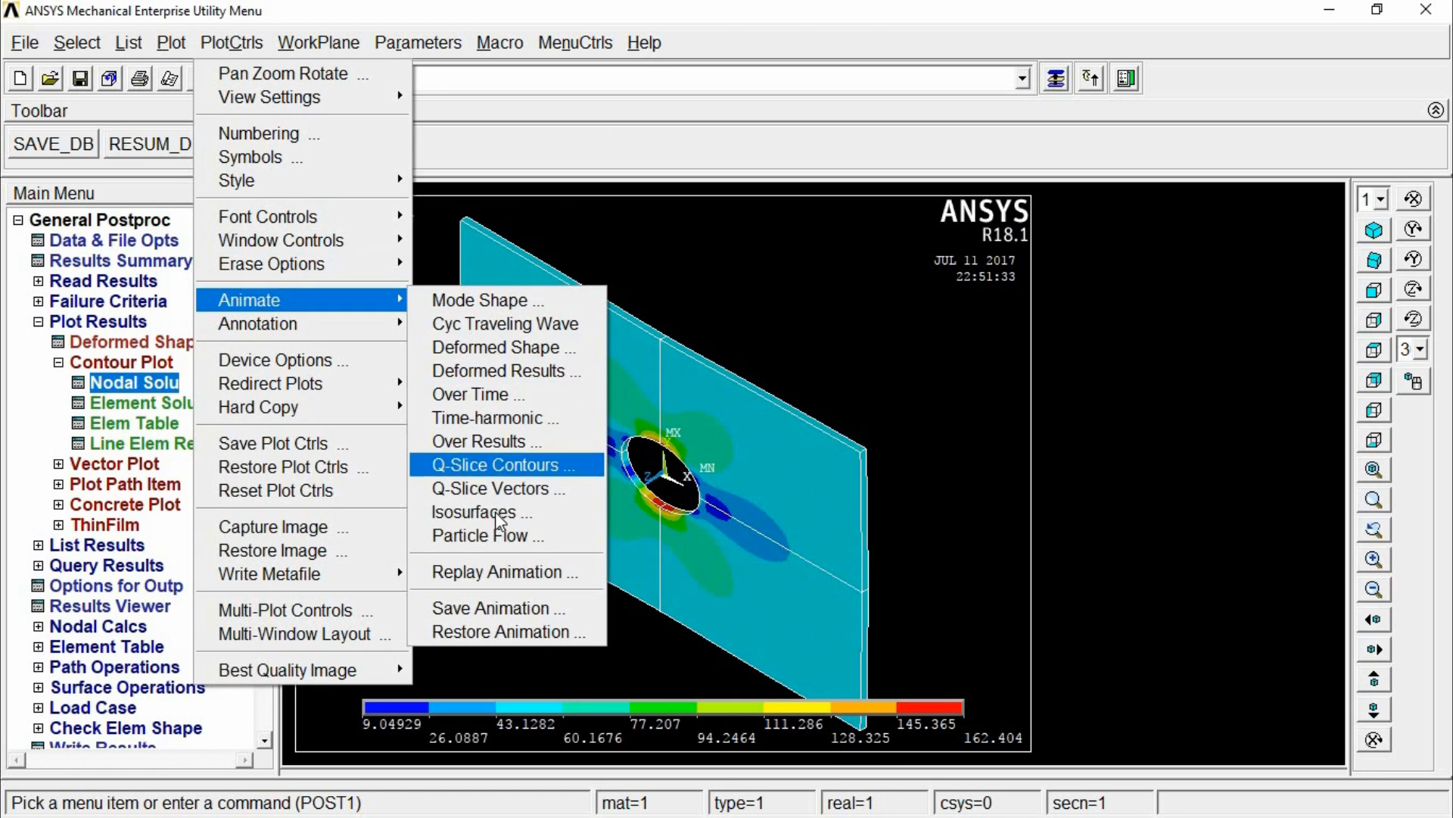
click(498, 349)
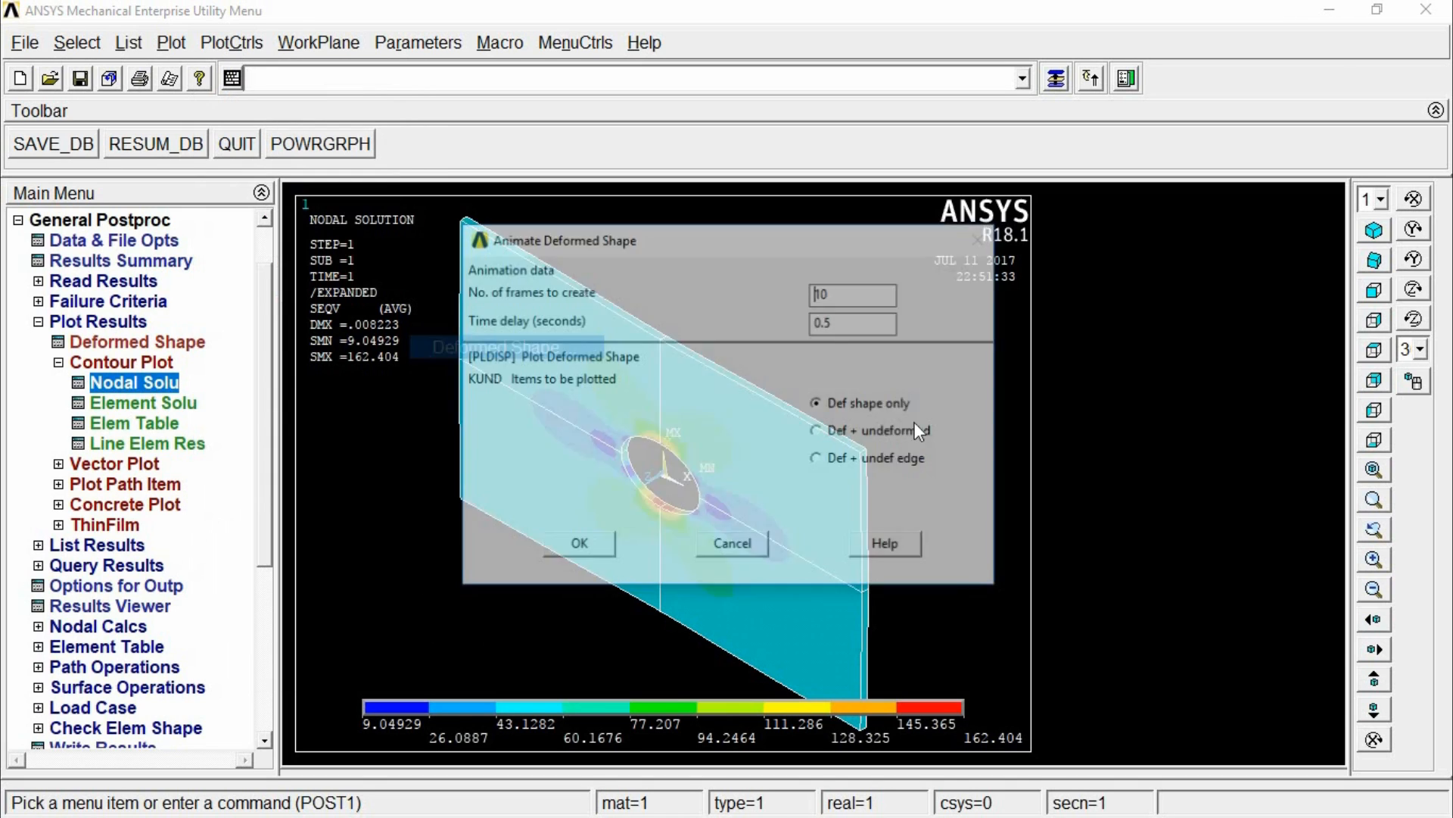
click(876, 432)
click(594, 540)
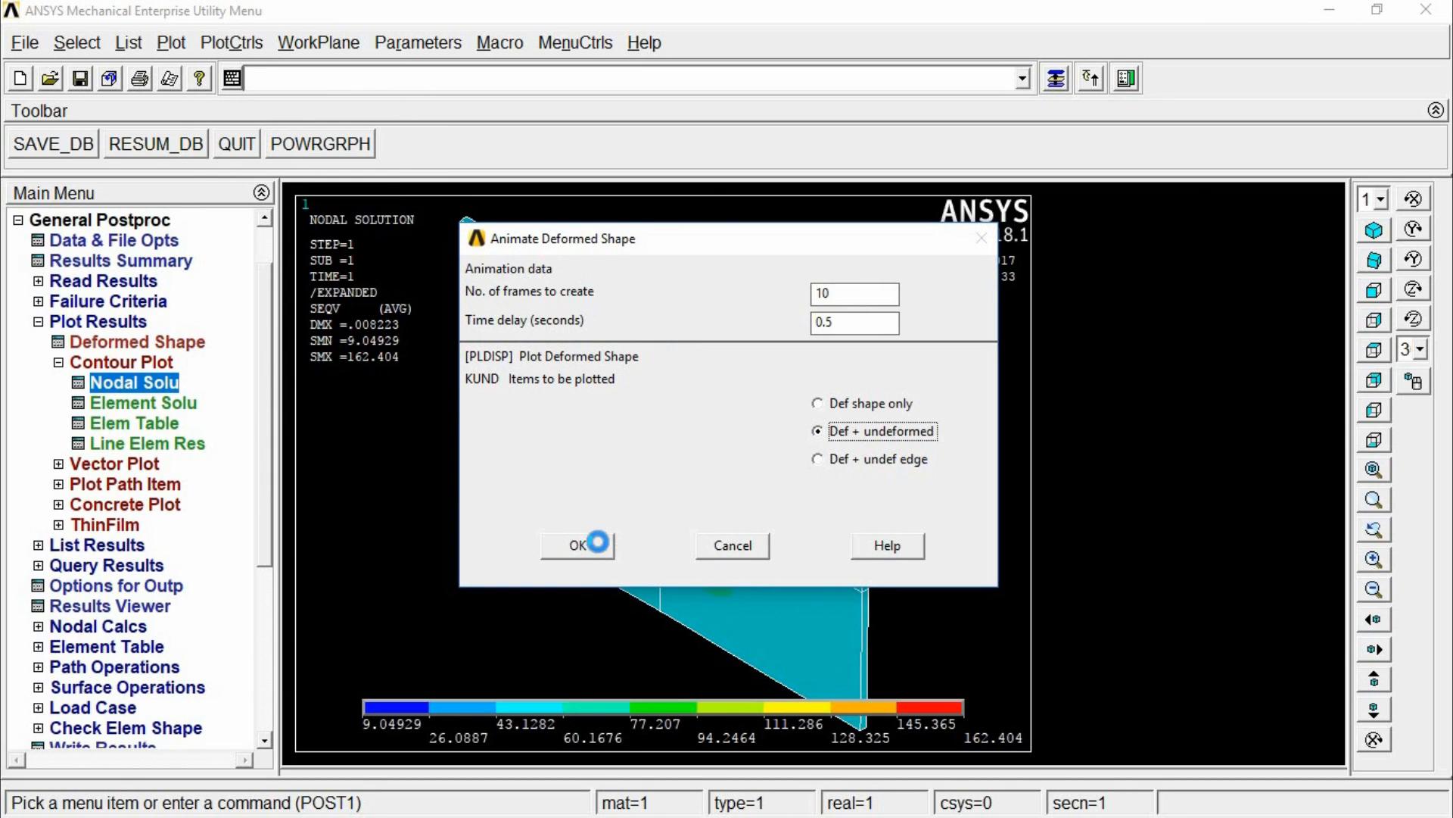